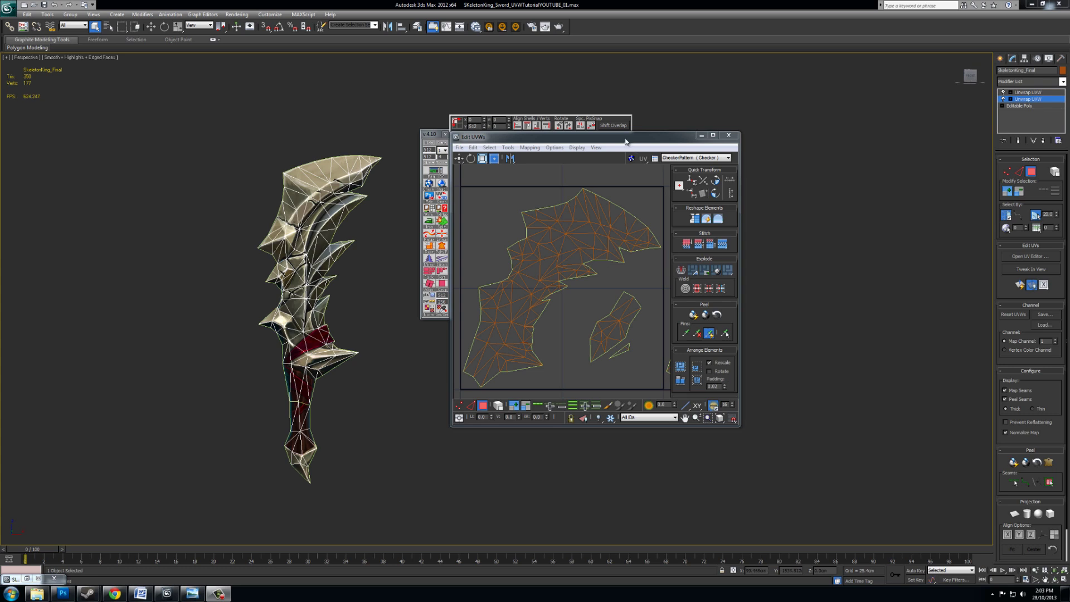
pyautogui.moveTo(627, 138); pyautogui.dragTo(632, 148)
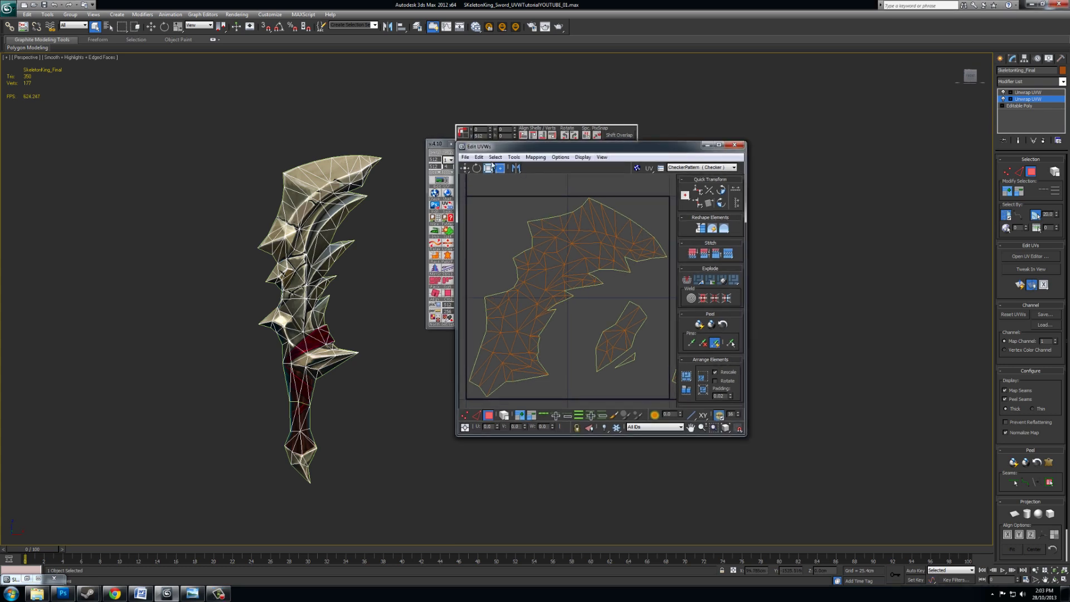
pyautogui.click(441, 145)
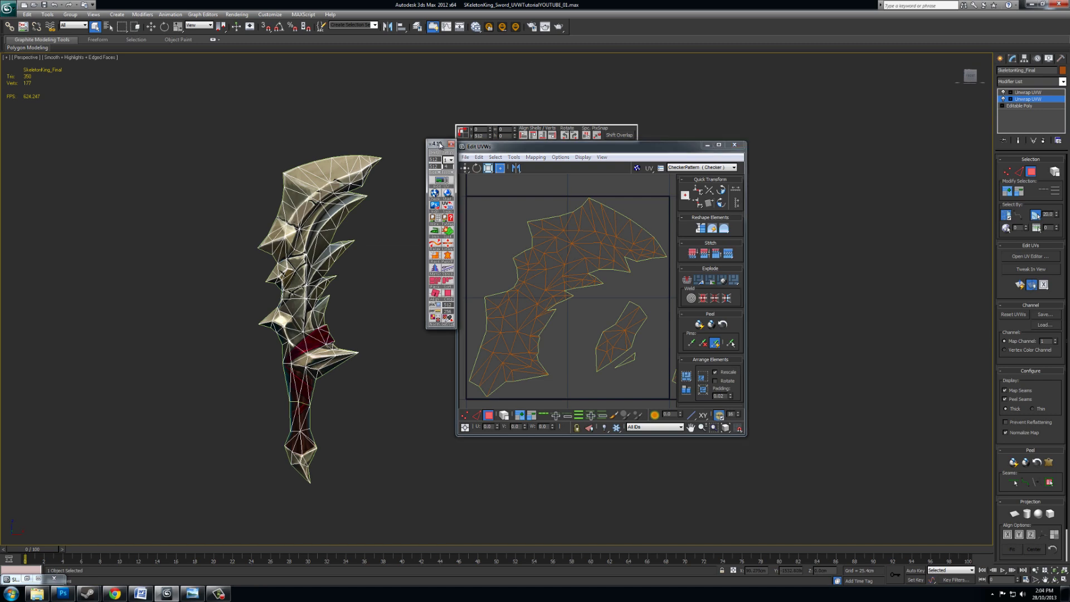
pyautogui.moveTo(440, 145); pyautogui.dragTo(436, 143)
pyautogui.click(503, 147)
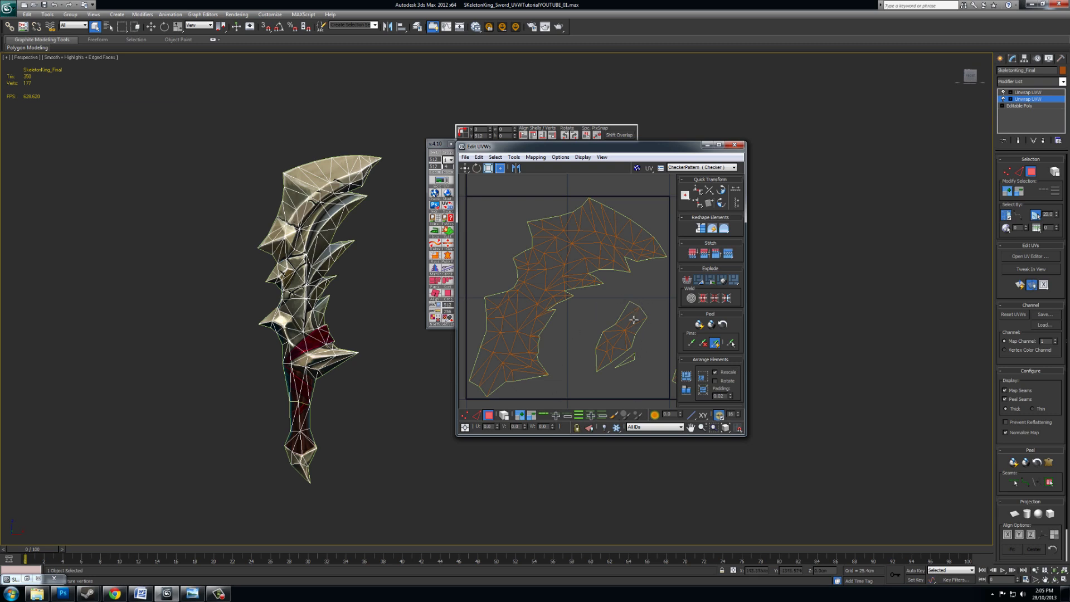
# Close the UV editor and the floating UV toolbar, and hide the SkeletonKing_Final sword
pyautogui.click(1000, 59)
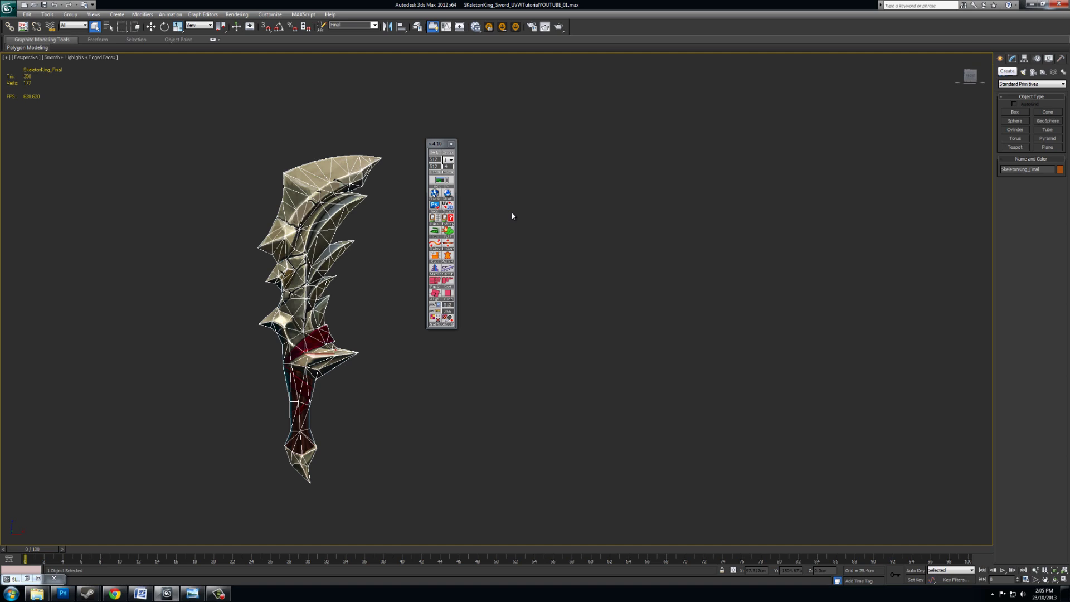
pyautogui.click(451, 144)
pyautogui.rightClick(300, 214)
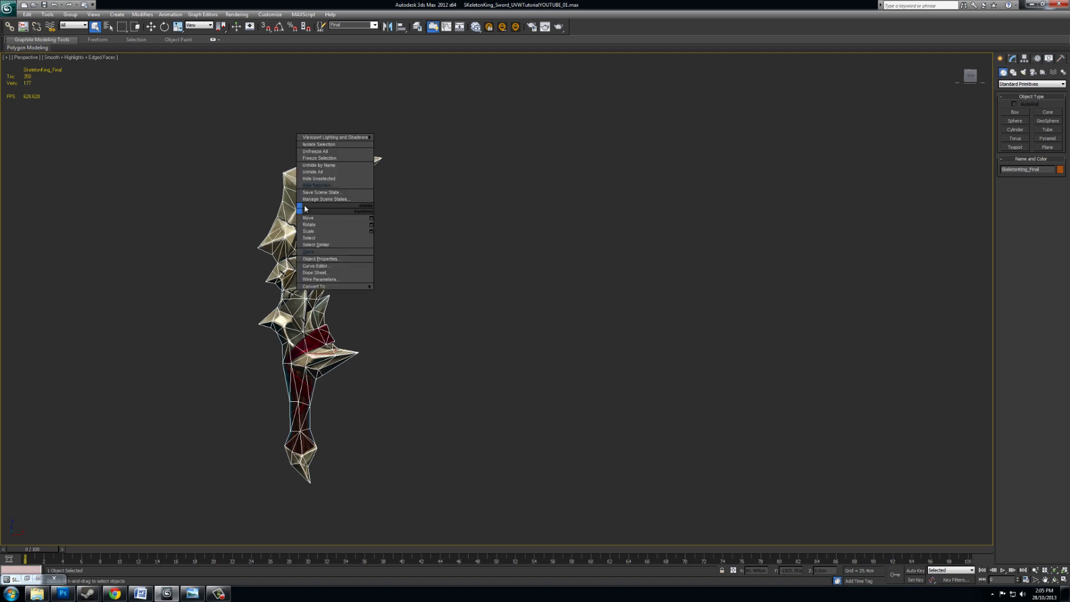
pyautogui.click(315, 187)
# Bring back and select the low-poly SkeletonKing_LOW sword through the LOW named selection set
pyautogui.click(374, 26)
pyautogui.click(334, 38)
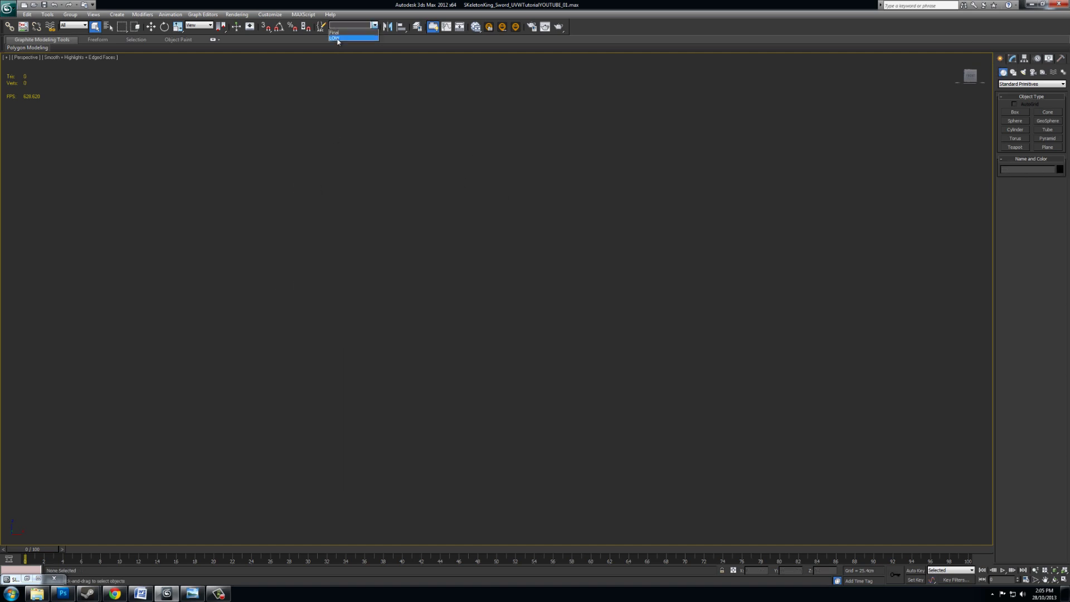
pyautogui.click(578, 331)
pyautogui.moveTo(462, 263); pyautogui.dragTo(607, 245, button='middle')
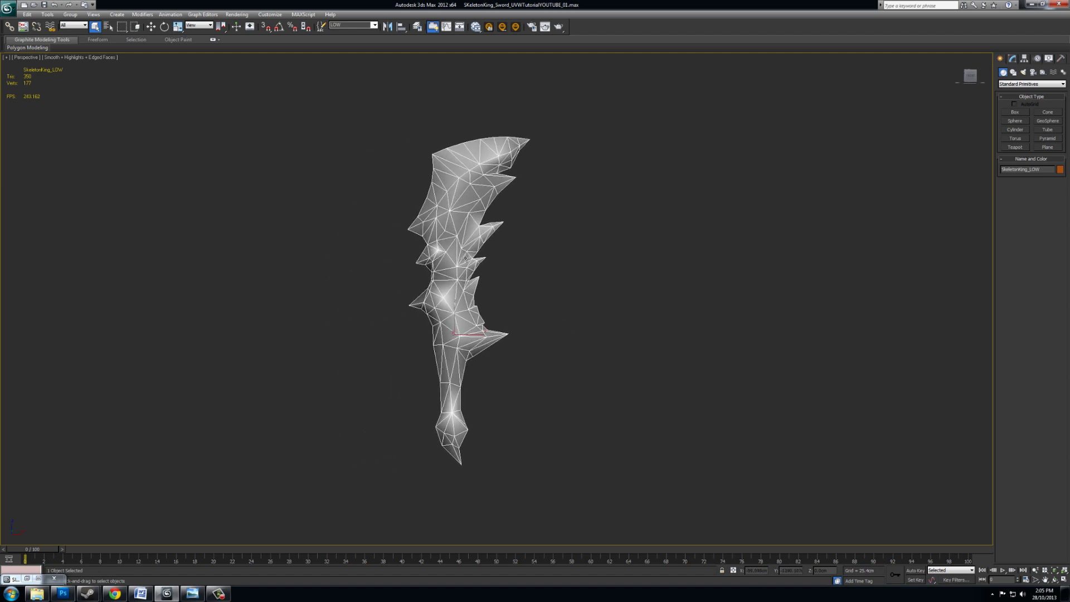
pyautogui.keyDown('alt'); pyautogui.moveTo(447, 279); pyautogui.dragTo(443, 286, button='middle'); pyautogui.keyUp('alt')
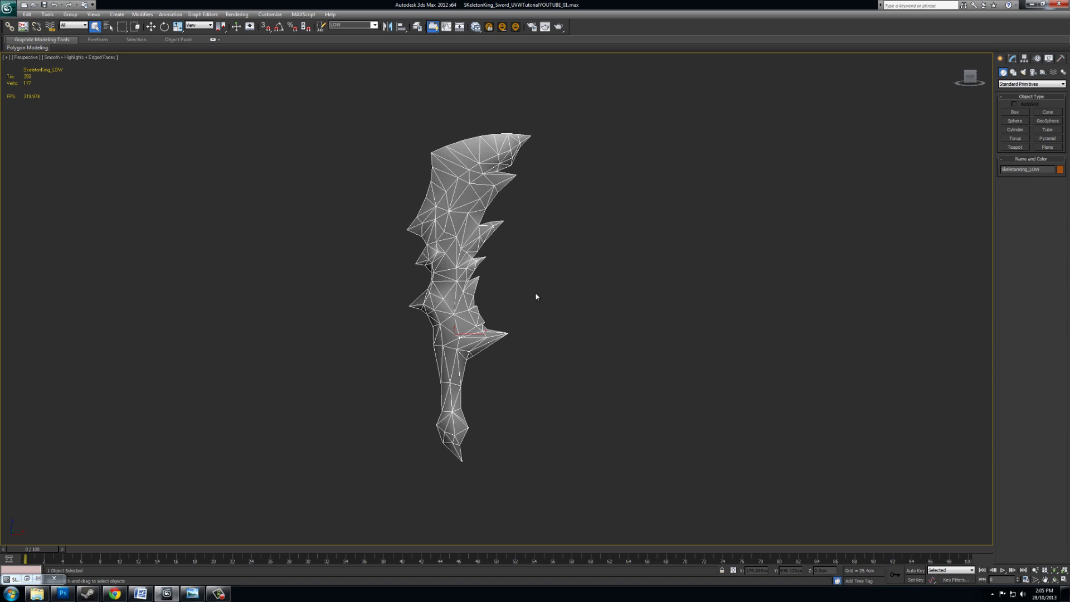
pyautogui.moveTo(464, 317)
pyautogui.keyDown('alt'); pyautogui.mouseDown(button='middle')
pyautogui.moveTo(468, 278)
pyautogui.moveTo(530, 301)
pyautogui.moveTo(529, 316)
pyautogui.moveTo(517, 298)
pyautogui.moveTo(529, 296)
pyautogui.mouseUp(button='middle'); pyautogui.keyUp('alt')
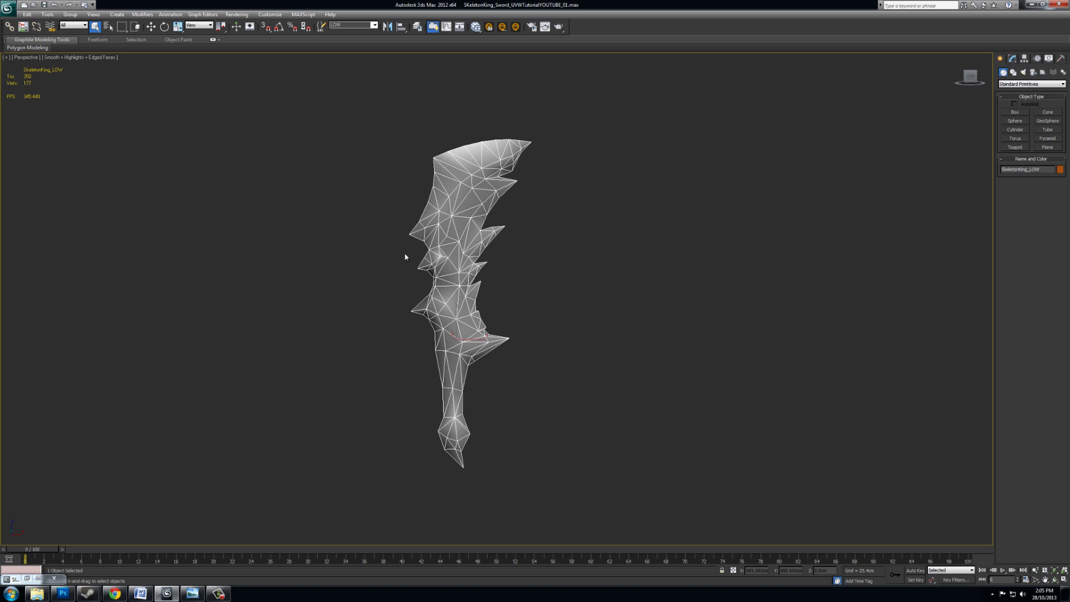
pyautogui.keyDown('alt'); pyautogui.moveTo(514, 262); pyautogui.dragTo(594, 301, button='middle'); pyautogui.keyUp('alt')
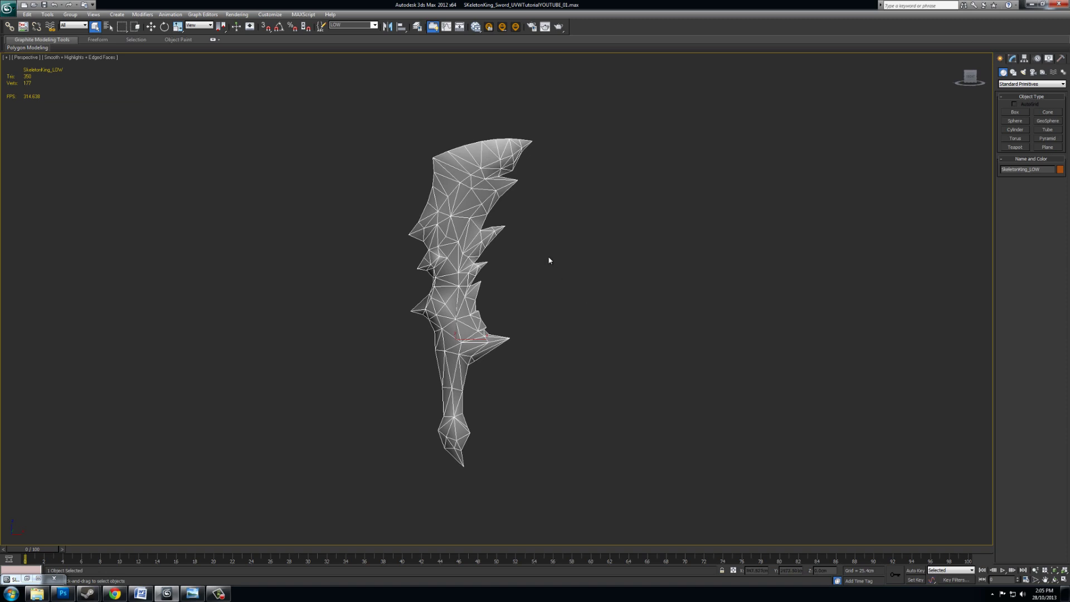
pyautogui.click(590, 270)
pyautogui.click(470, 200)
# Open the floating UV toolbar and apply Unwrap UVW to the low-poly sword with its UV editor open
pyautogui.click(24, 29)
pyautogui.click(23, 29)
pyautogui.moveTo(609, 202); pyautogui.dragTo(581, 173)
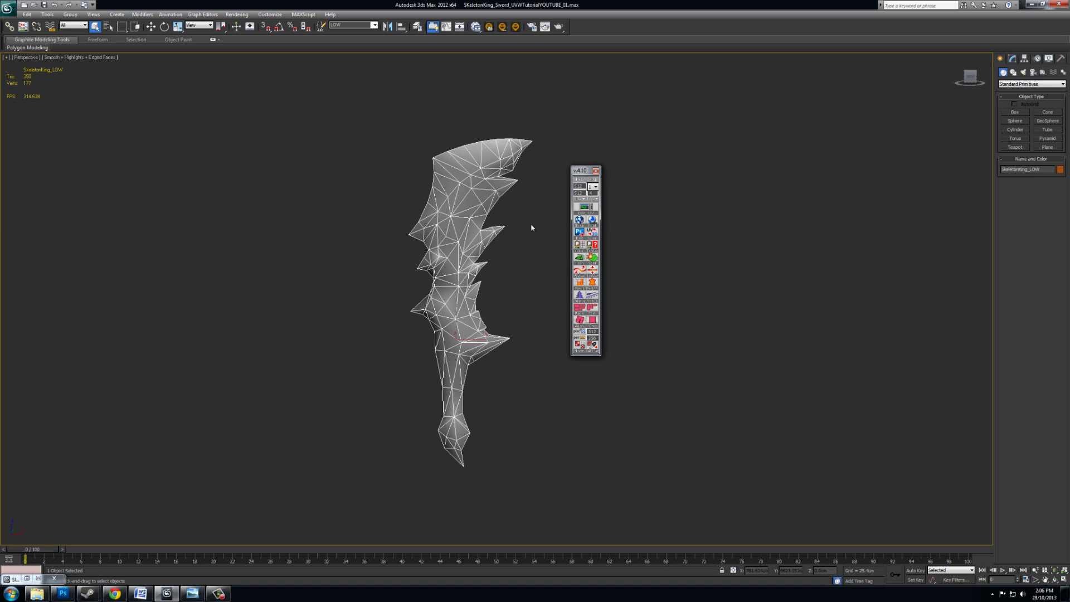
pyautogui.click(1014, 58)
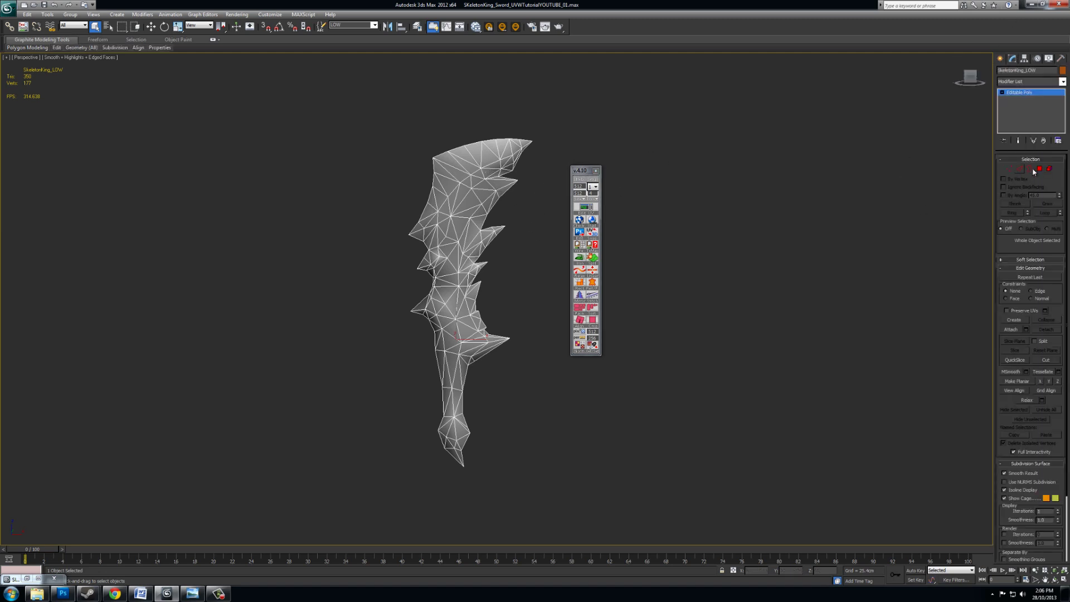
pyautogui.click(589, 211)
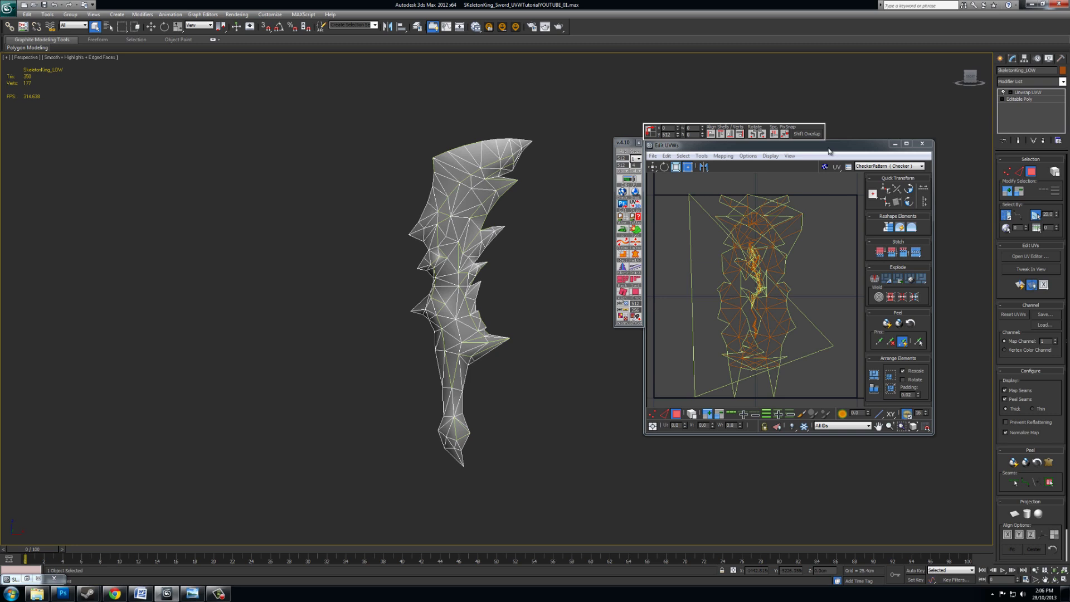
# Select all of the sword's UV faces, move them below the UV square and clear the selection
pyautogui.moveTo(512, 221); pyautogui.dragTo(482, 232, button='middle')
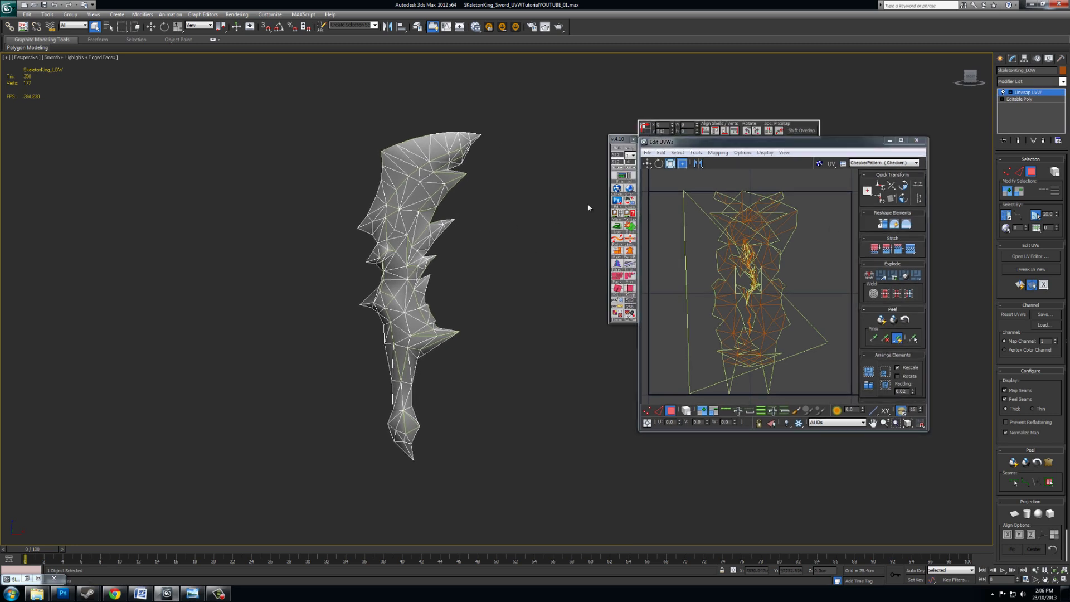
pyautogui.scroll(-5, 792, 260)
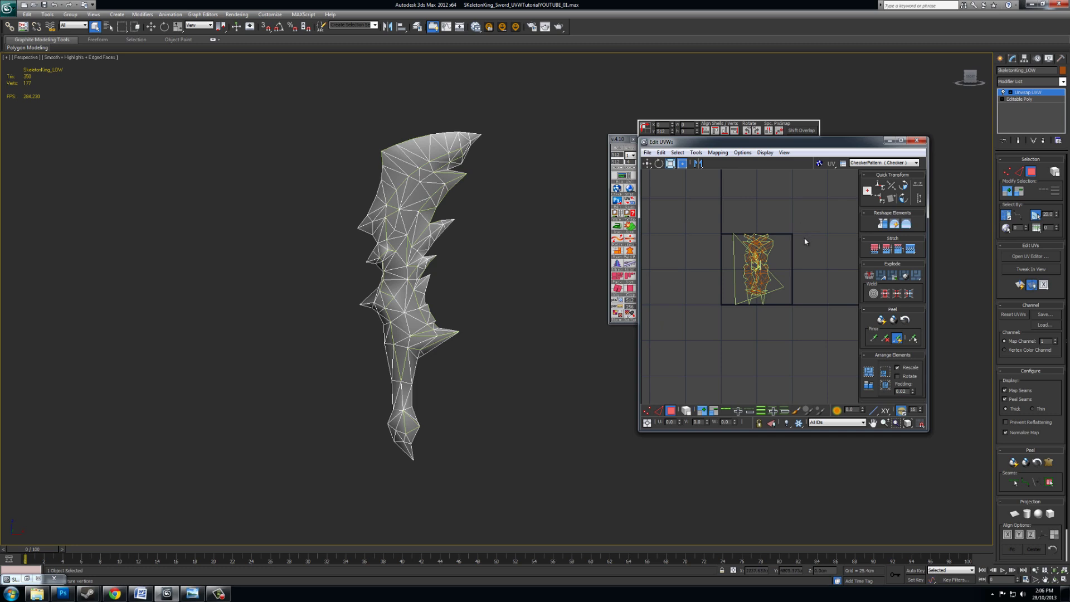
pyautogui.hotkey('ctrl', 'a')
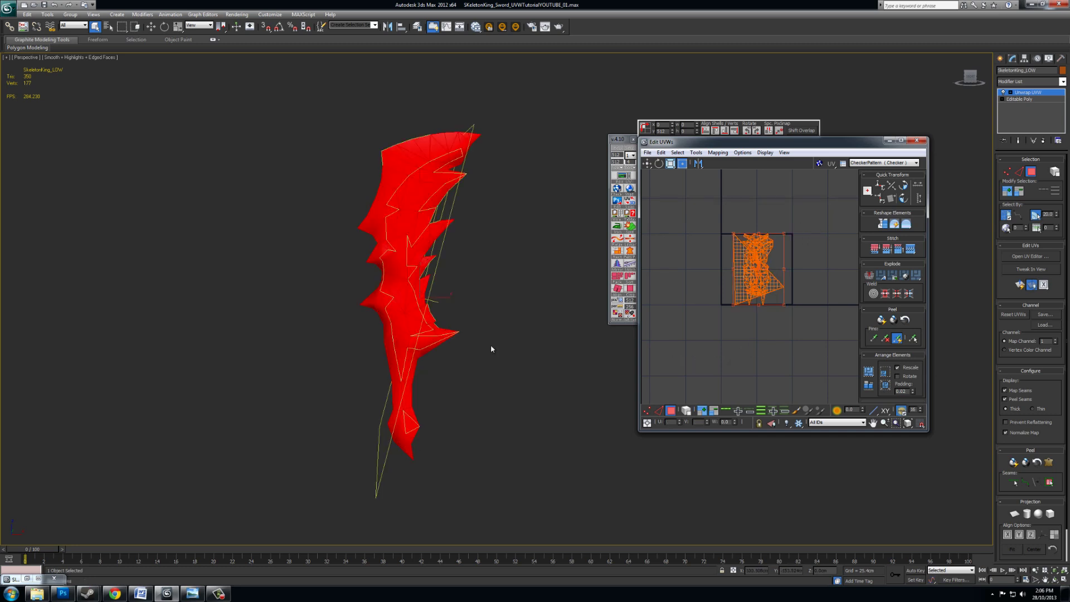
pyautogui.moveTo(818, 202); pyautogui.dragTo(689, 337)
pyautogui.keyDown('alt'); pyautogui.moveTo(337, 280); pyautogui.dragTo(466, 303, button='middle'); pyautogui.keyUp('alt')
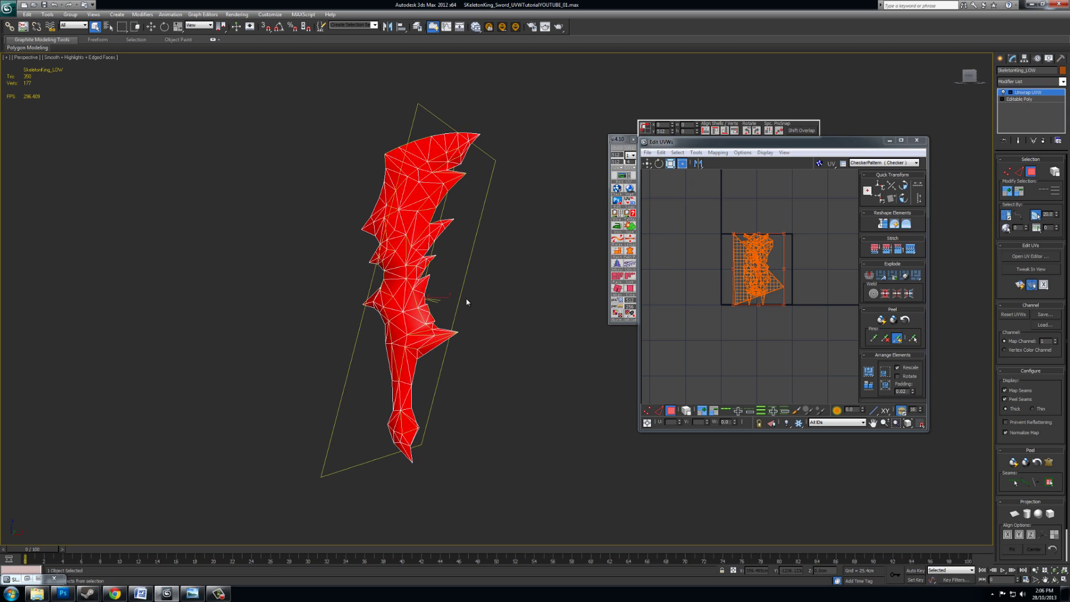
pyautogui.moveTo(757, 250); pyautogui.dragTo(755, 340)
pyautogui.moveTo(819, 339); pyautogui.dragTo(804, 315, button='middle')
pyautogui.click(805, 319)
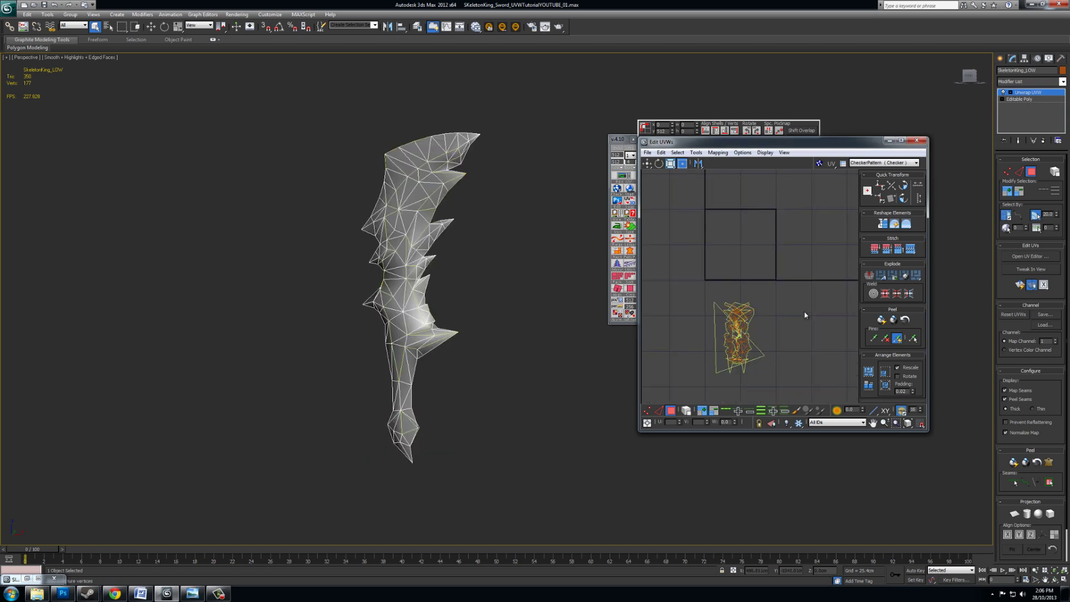
pyautogui.moveTo(761, 241); pyautogui.dragTo(776, 238, button='middle')
# Select the faces on the viewer-facing side of the sword from a straight side view of the model
pyautogui.moveTo(488, 246); pyautogui.dragTo(512, 243, button='middle')
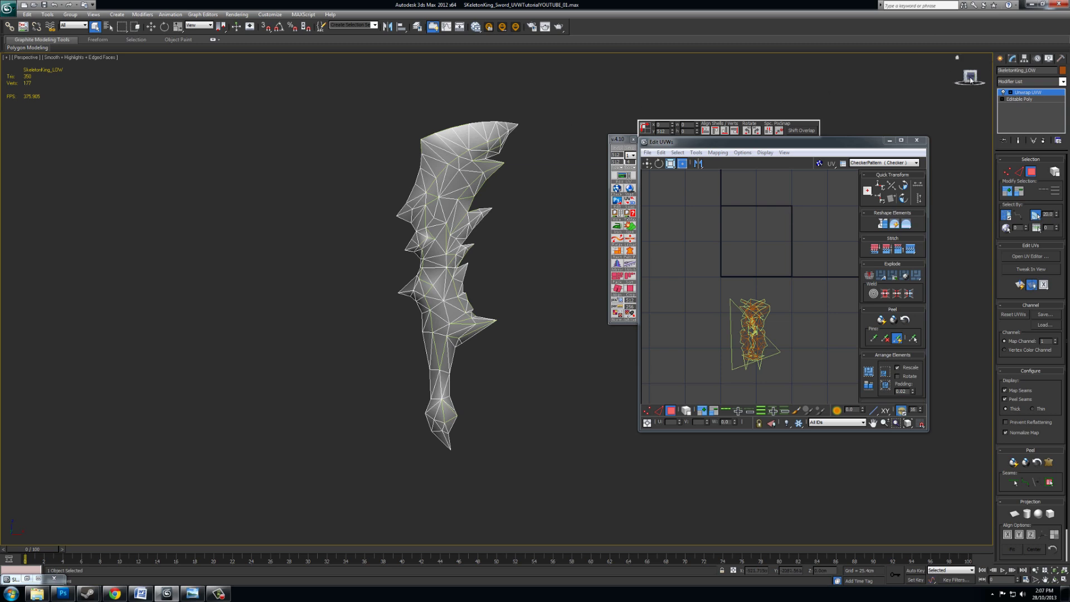
pyautogui.moveTo(593, 99); pyautogui.dragTo(280, 508)
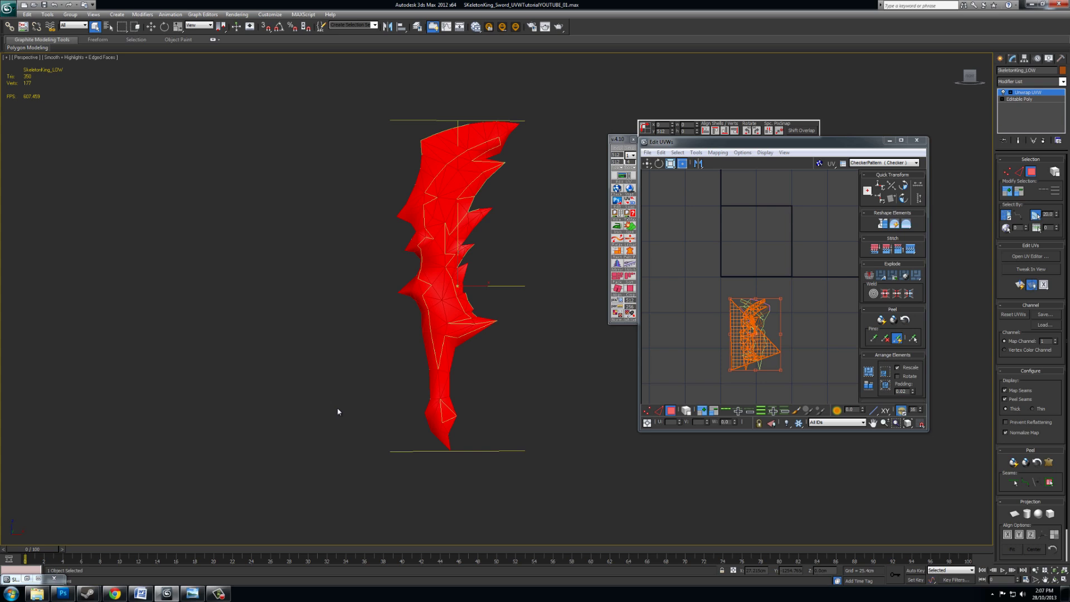
pyautogui.keyDown('alt'); pyautogui.moveTo(259, 322); pyautogui.dragTo(304, 307, button='middle'); pyautogui.keyUp('alt')
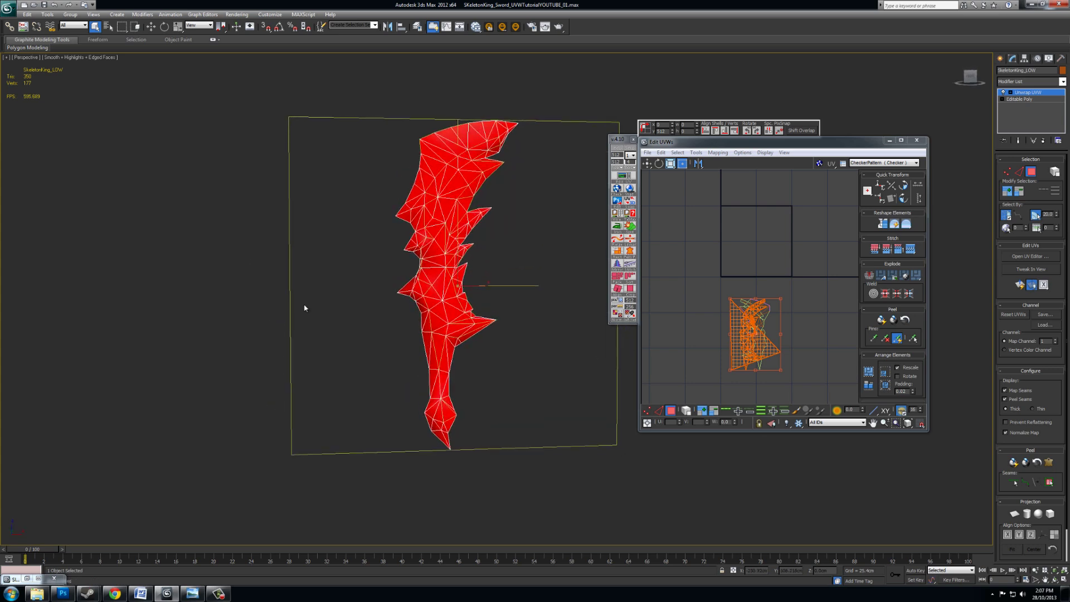
pyautogui.moveTo(496, 254); pyautogui.dragTo(429, 272, button='middle')
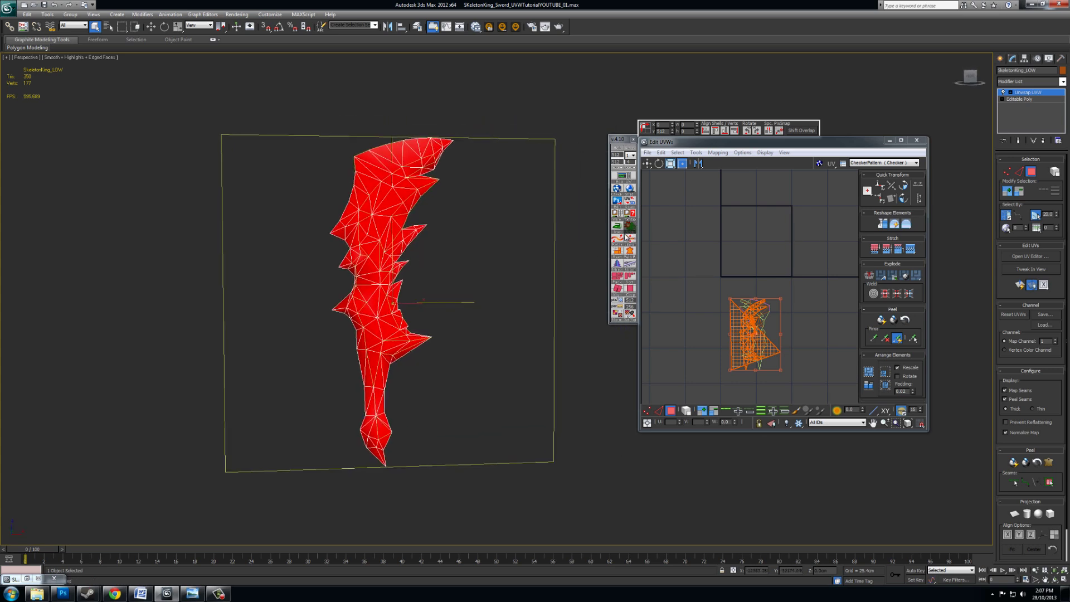
# Iron the selected UV faces into one shell and move it to the left part of the UV square
pyautogui.click(620, 138)
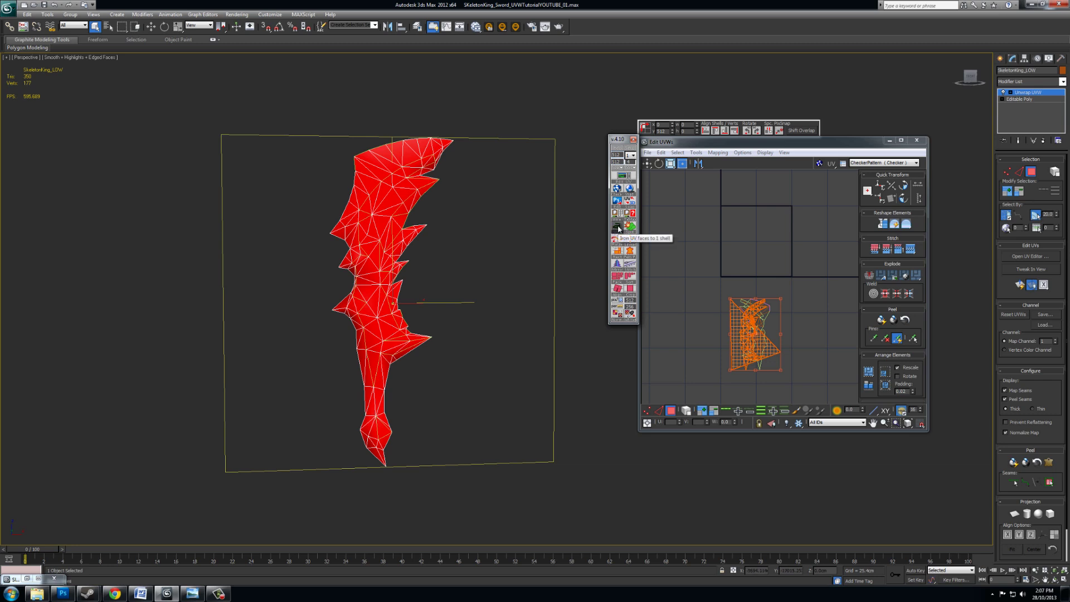
pyautogui.click(619, 229)
pyautogui.moveTo(809, 238); pyautogui.dragTo(785, 272, button='middle')
pyautogui.scroll(3, 801, 278)
pyautogui.scroll(2, 785, 272)
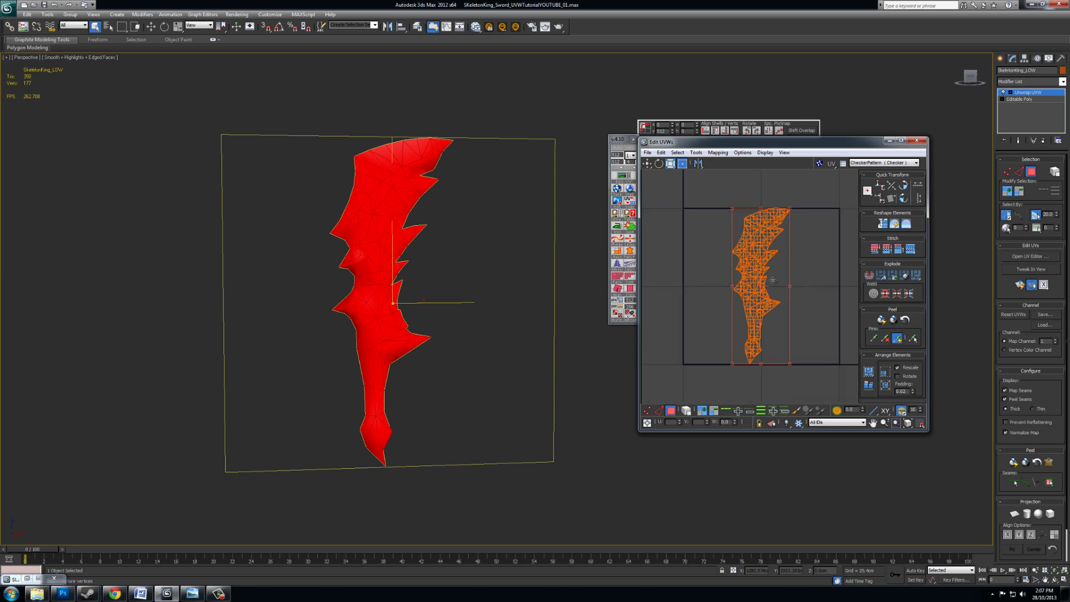
pyautogui.moveTo(741, 243); pyautogui.dragTo(709, 245)
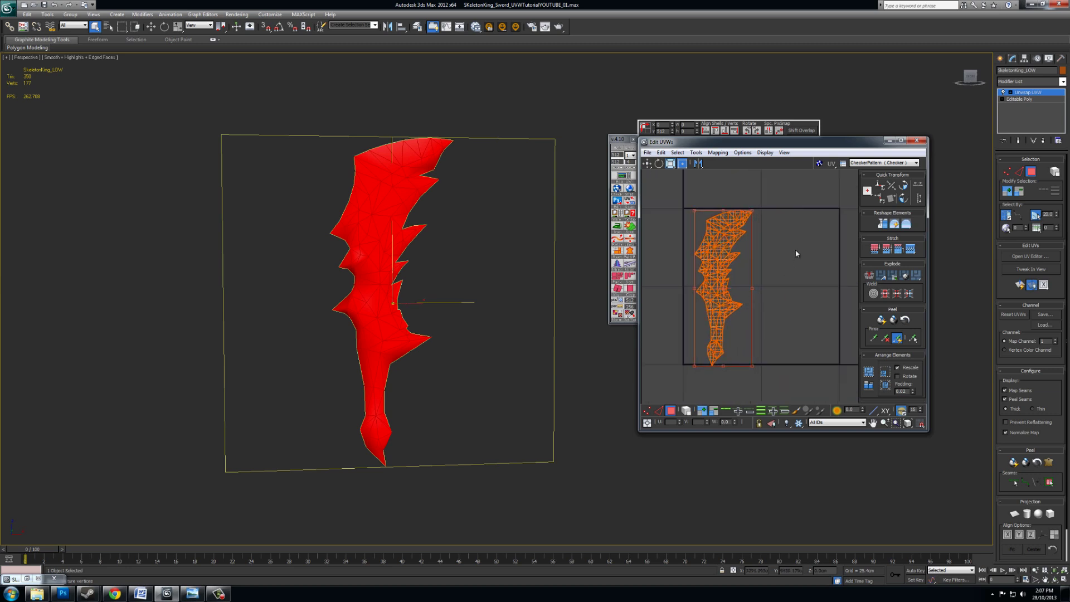
pyautogui.moveTo(810, 272); pyautogui.dragTo(827, 268, button='middle')
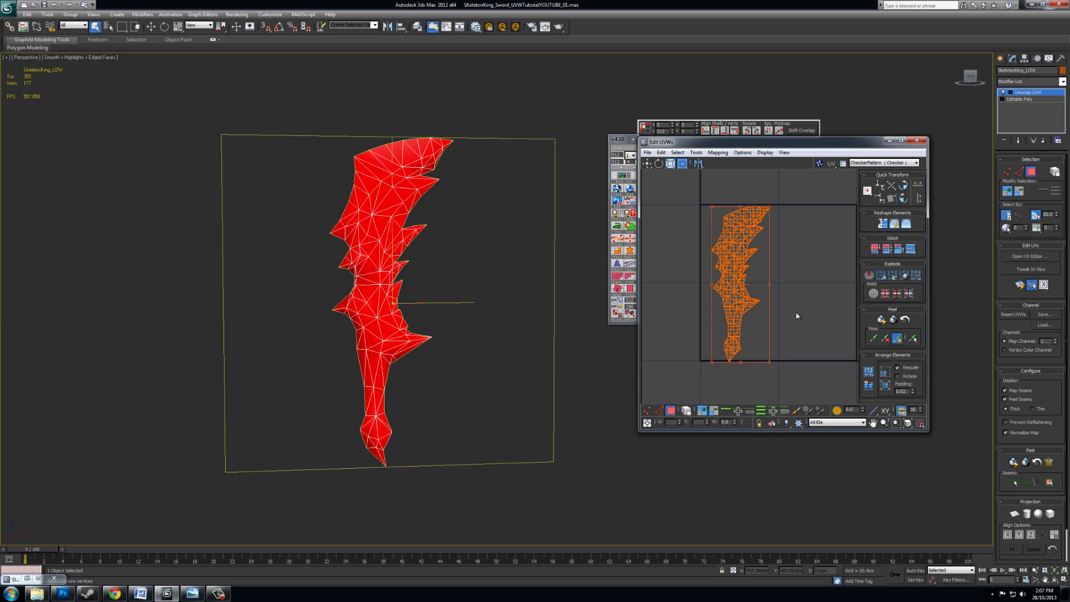
pyautogui.moveTo(807, 306); pyautogui.dragTo(787, 302, button='middle')
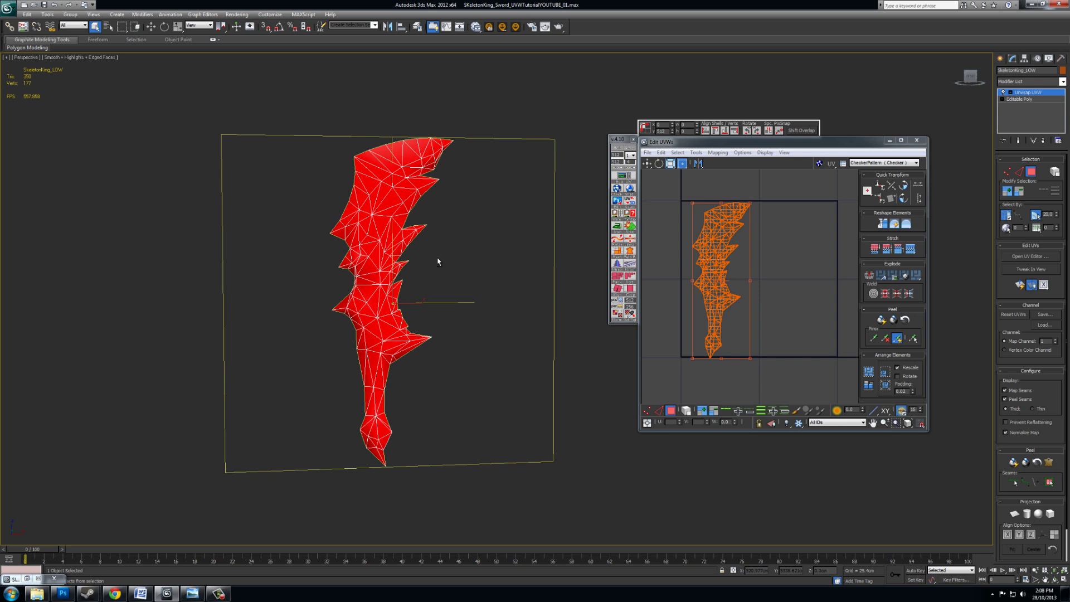
# Inspect the sword from the side and edge-on to check which faces belong to the flattened half
pyautogui.keyDown('alt'); pyautogui.moveTo(435, 258); pyautogui.dragTo(478, 275, button='middle'); pyautogui.keyUp('alt')
pyautogui.scroll(-2, 444, 267)
pyautogui.scroll(2, 483, 261)
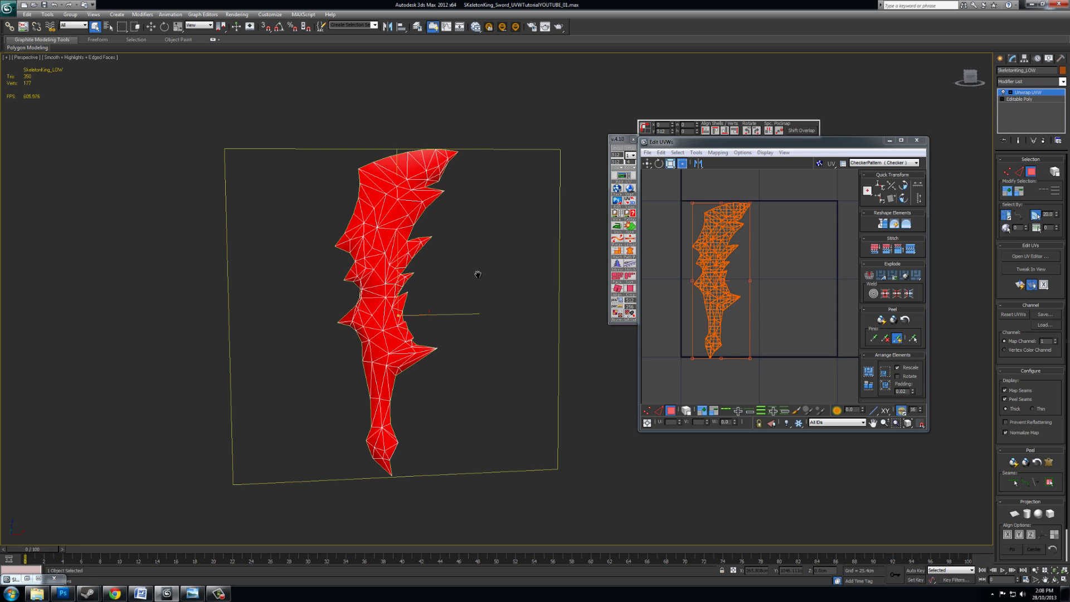
pyautogui.keyDown('alt'); pyautogui.moveTo(370, 242); pyautogui.dragTo(394, 228, button='middle'); pyautogui.keyUp('alt')
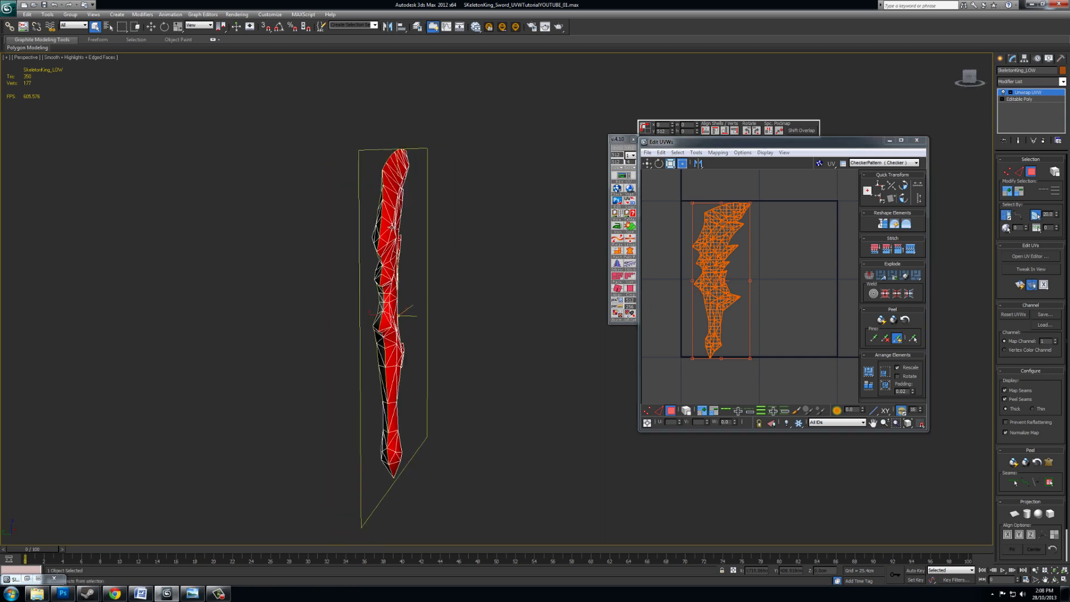
pyautogui.keyDown('alt'); pyautogui.moveTo(520, 317); pyautogui.dragTo(485, 299, button='middle'); pyautogui.keyUp('alt')
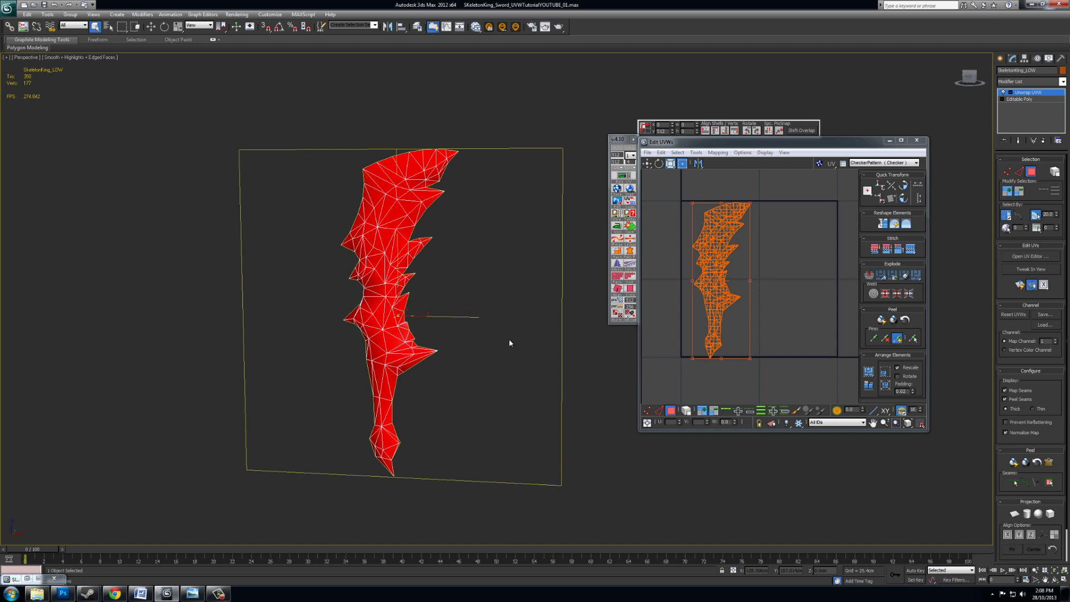
pyautogui.keyDown('alt'); pyautogui.moveTo(509, 341); pyautogui.dragTo(486, 330, button='middle'); pyautogui.keyUp('alt')
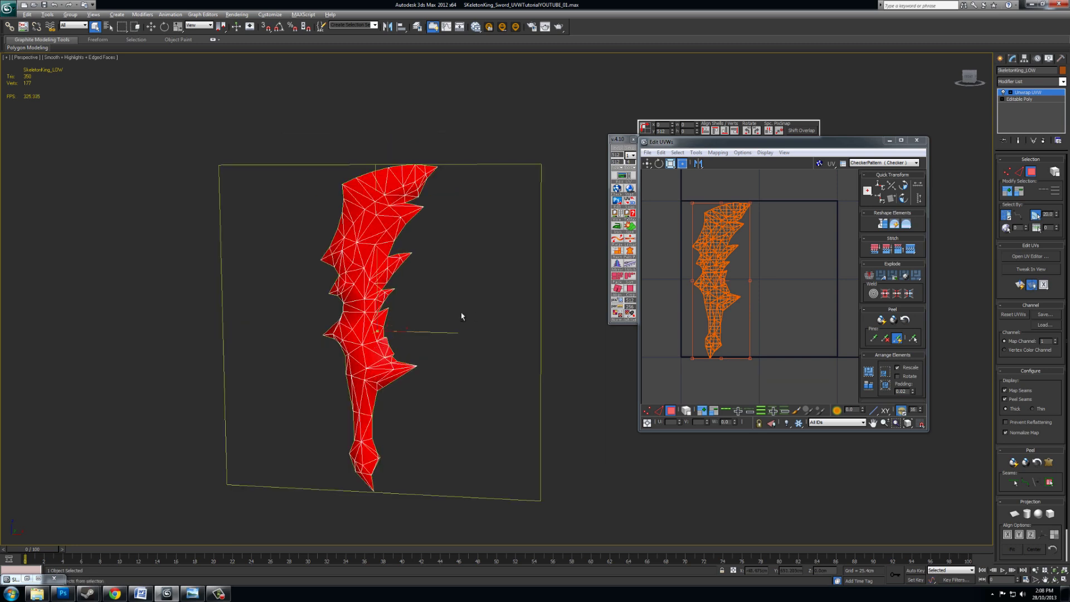
pyautogui.keyDown('alt'); pyautogui.moveTo(461, 312); pyautogui.dragTo(466, 309, button='middle'); pyautogui.keyUp('alt')
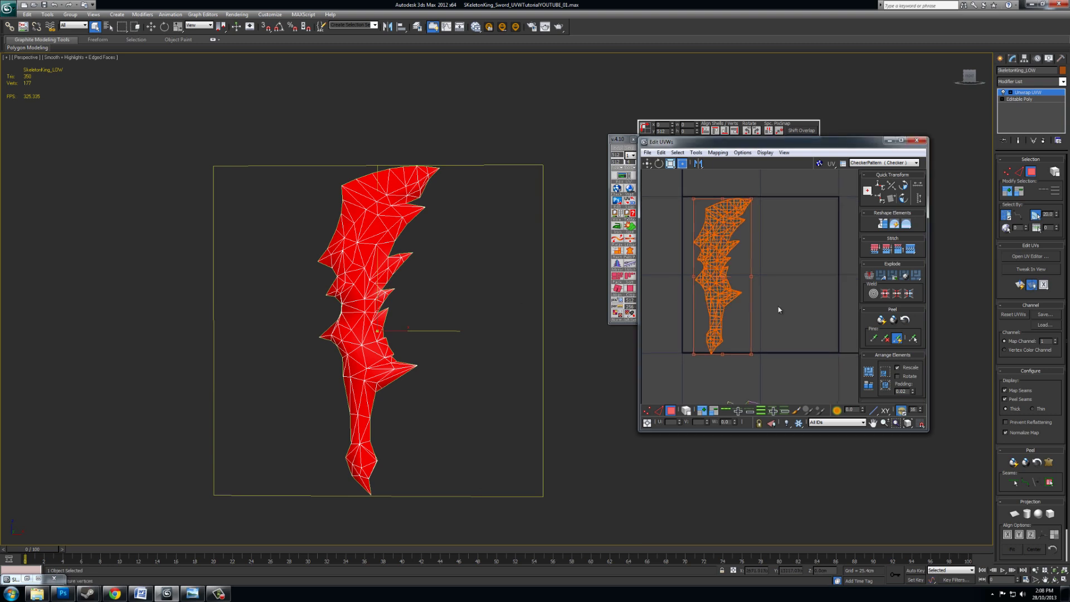
# Move the flattened shell left, mostly outside the UV square, and deselect it
pyautogui.scroll(-3, 774, 311)
pyautogui.moveTo(792, 280); pyautogui.dragTo(799, 330, button='middle')
pyautogui.scroll(3, 777, 288)
pyautogui.scroll(-1, 795, 299)
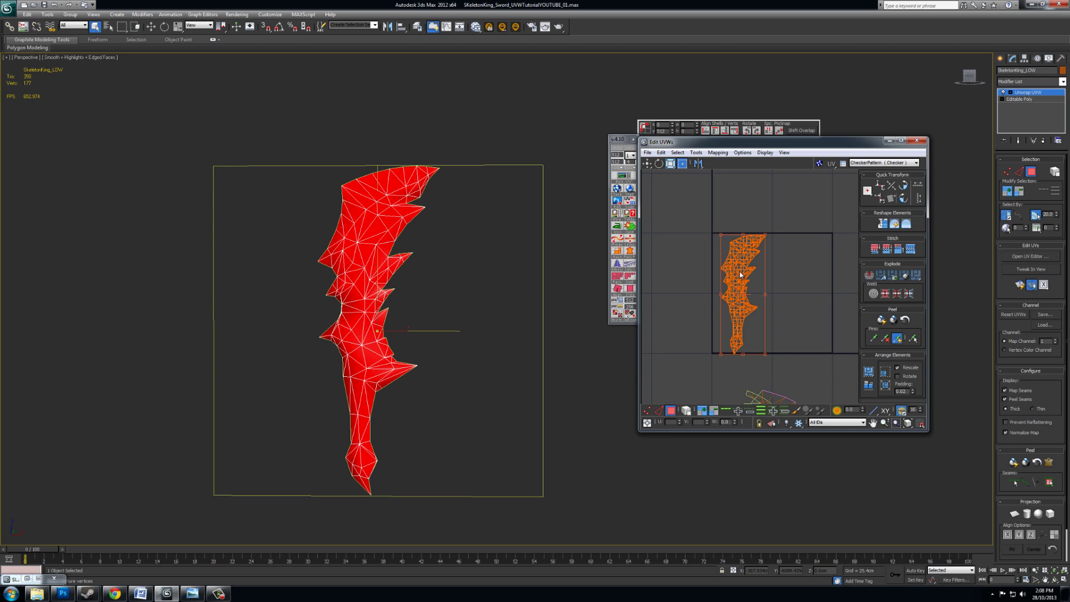
pyautogui.moveTo(743, 266); pyautogui.dragTo(694, 269)
pyautogui.scroll(1, 754, 280)
pyautogui.moveTo(754, 280); pyautogui.dragTo(782, 280, button='middle')
pyautogui.scroll(-1, 744, 289)
pyautogui.scroll(2, 751, 279)
pyautogui.click(797, 181)
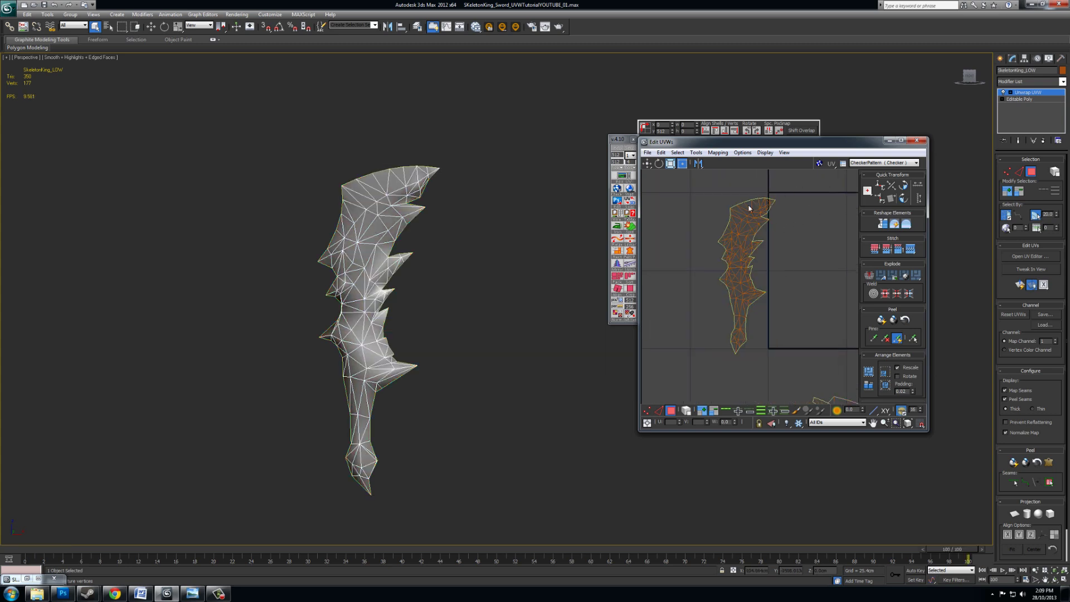
# Select the whole flattened shell of the sword side and apply a checker map to the model
pyautogui.moveTo(675, 355); pyautogui.dragTo(675, 358)
pyautogui.moveTo(778, 274)
pyautogui.mouseDown(button='middle')
pyautogui.moveTo(761, 283)
pyautogui.moveTo(782, 286)
pyautogui.mouseUp(button='middle')
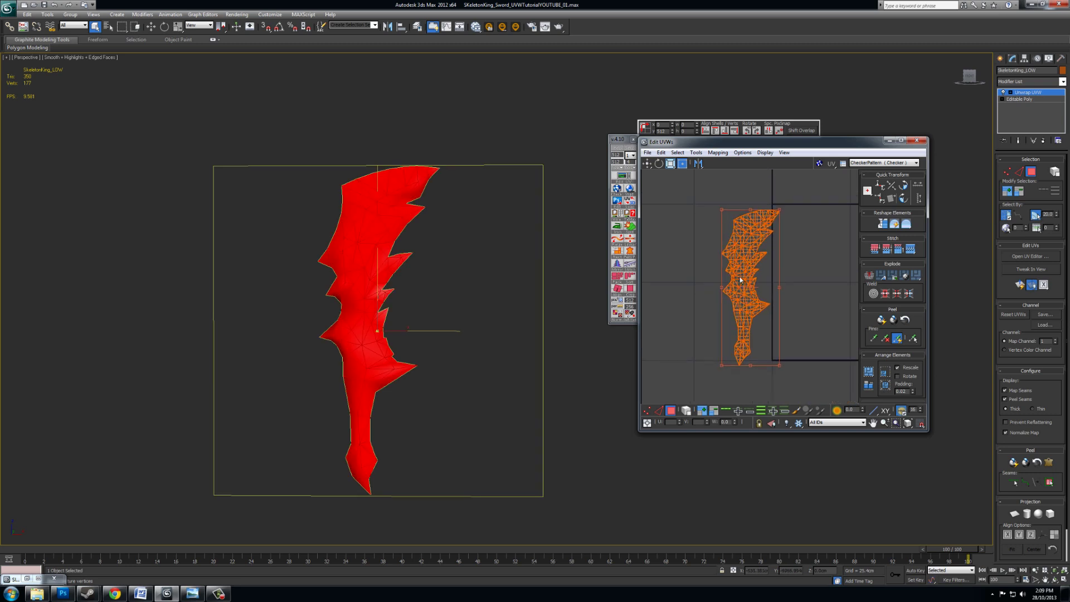
pyautogui.click(617, 240)
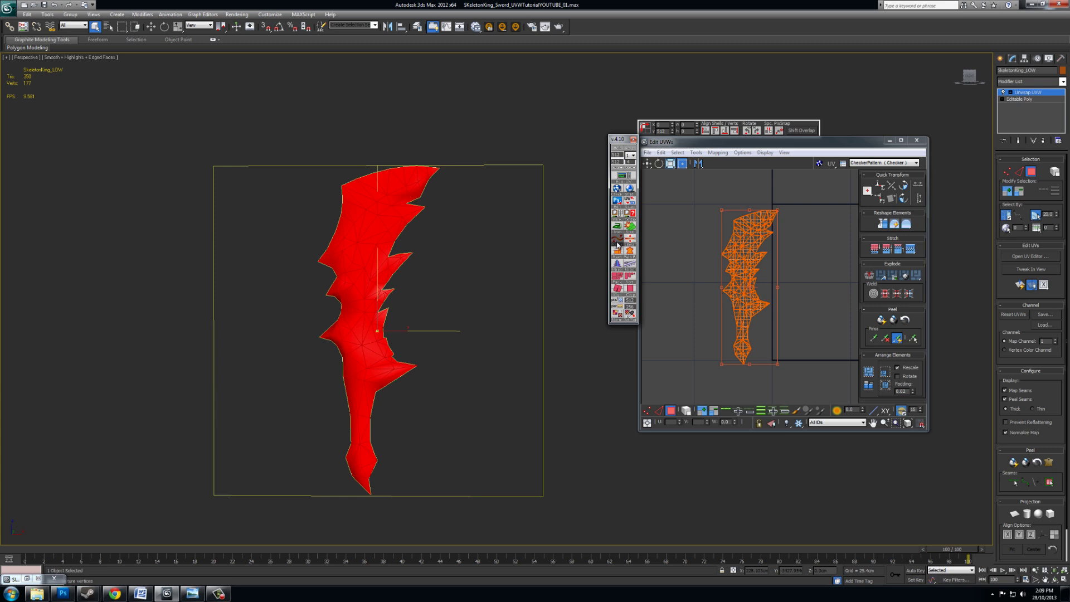
pyautogui.click(617, 193)
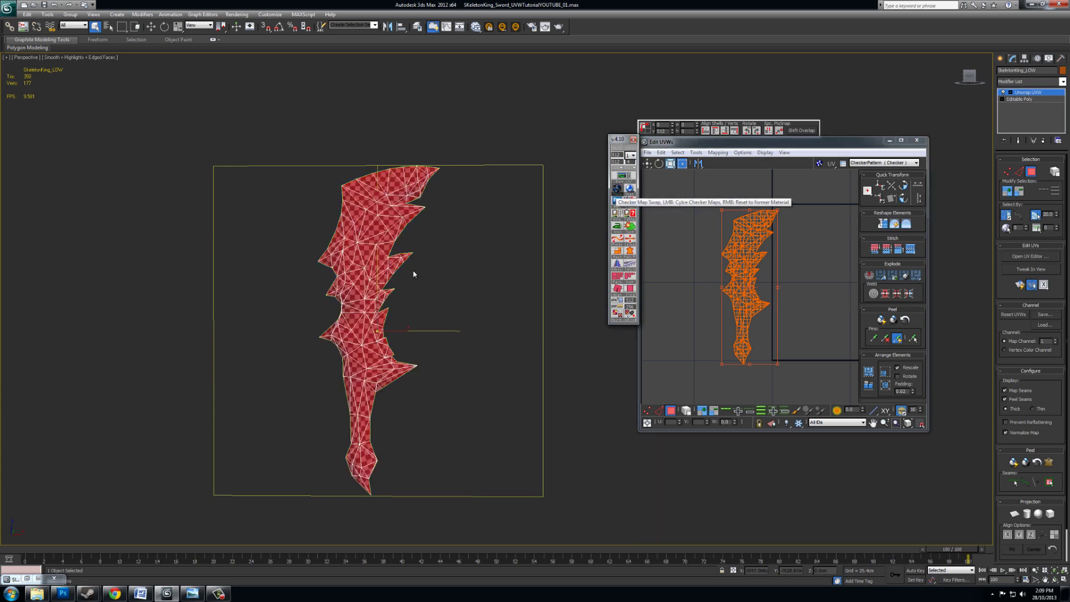
# Inspect the checker pattern on both sides of the sword for stretching, from the blade down to the handle
pyautogui.keyDown('alt'); pyautogui.moveTo(437, 242); pyautogui.dragTo(460, 281, button='middle'); pyautogui.keyUp('alt')
pyautogui.scroll(3, 492, 246)
pyautogui.keyDown('alt'); pyautogui.moveTo(468, 213); pyautogui.dragTo(455, 285, button='middle'); pyautogui.keyUp('alt')
pyautogui.moveTo(390, 172); pyautogui.dragTo(402, 203, button='middle')
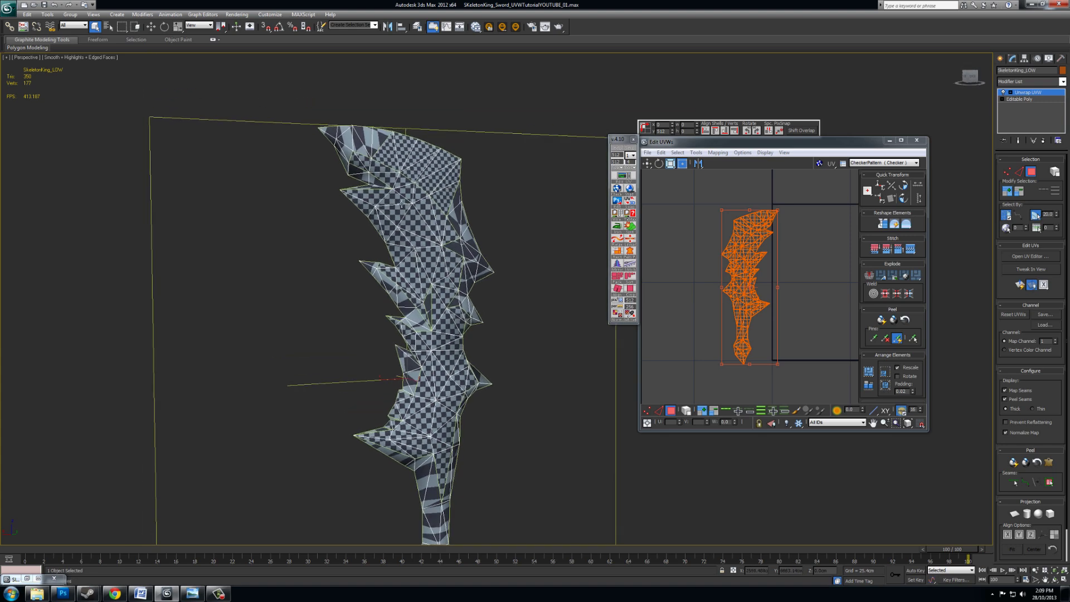
pyautogui.keyDown('alt'); pyautogui.moveTo(509, 283); pyautogui.dragTo(479, 278, button='middle'); pyautogui.keyUp('alt')
pyautogui.scroll(3, 468, 292)
pyautogui.scroll(-4, 479, 278)
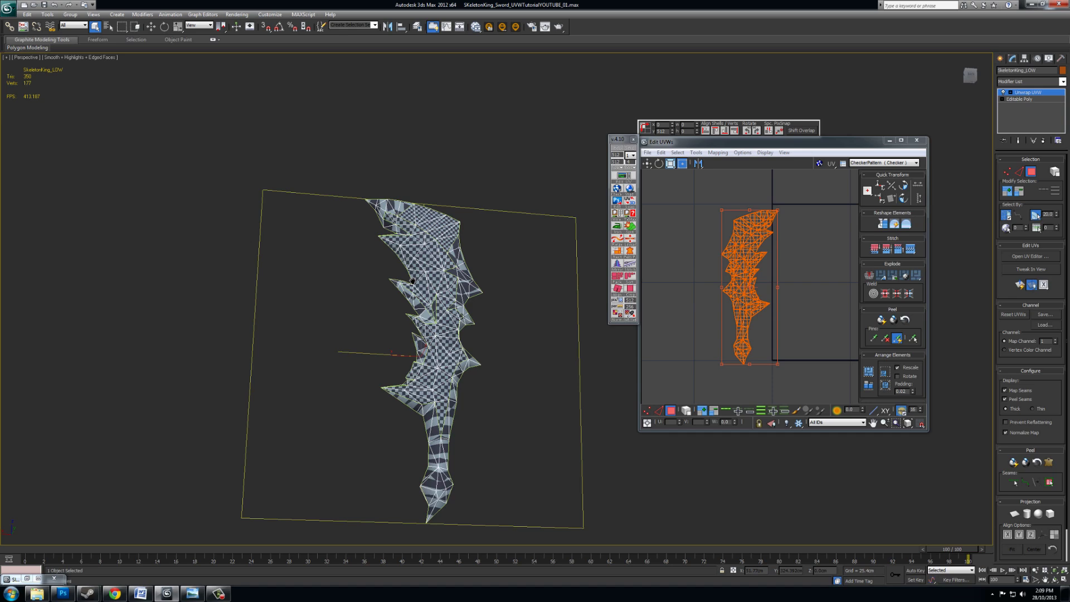
pyautogui.moveTo(353, 306); pyautogui.dragTo(442, 302, button='middle')
pyautogui.scroll(3, 473, 256)
# Move the selected sword shell into the left half of the UV square
pyautogui.moveTo(785, 275); pyautogui.dragTo(807, 337, button='middle')
pyautogui.moveTo(792, 295); pyautogui.dragTo(759, 303, button='middle')
pyautogui.moveTo(710, 238); pyautogui.dragTo(796, 242)
pyautogui.moveTo(804, 246); pyautogui.dragTo(740, 244, button='middle')
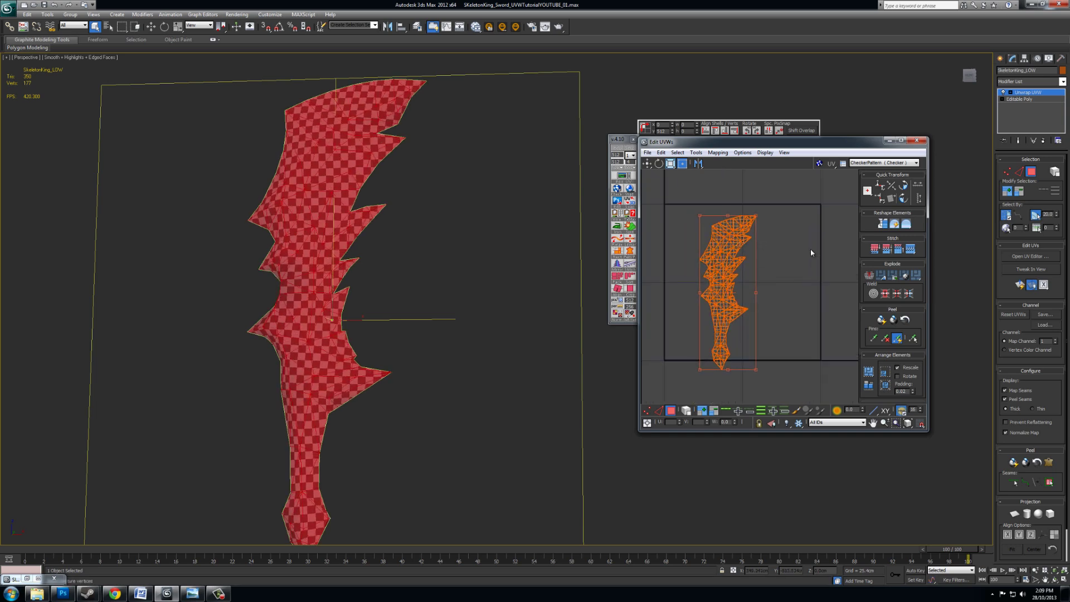
pyautogui.moveTo(810, 248); pyautogui.dragTo(818, 257, button='middle')
# Enlarge the UV editor window and move the sword shell to the right side of the UV square
pyautogui.moveTo(728, 144); pyautogui.dragTo(427, 79)
pyautogui.moveTo(626, 366); pyautogui.dragTo(934, 505)
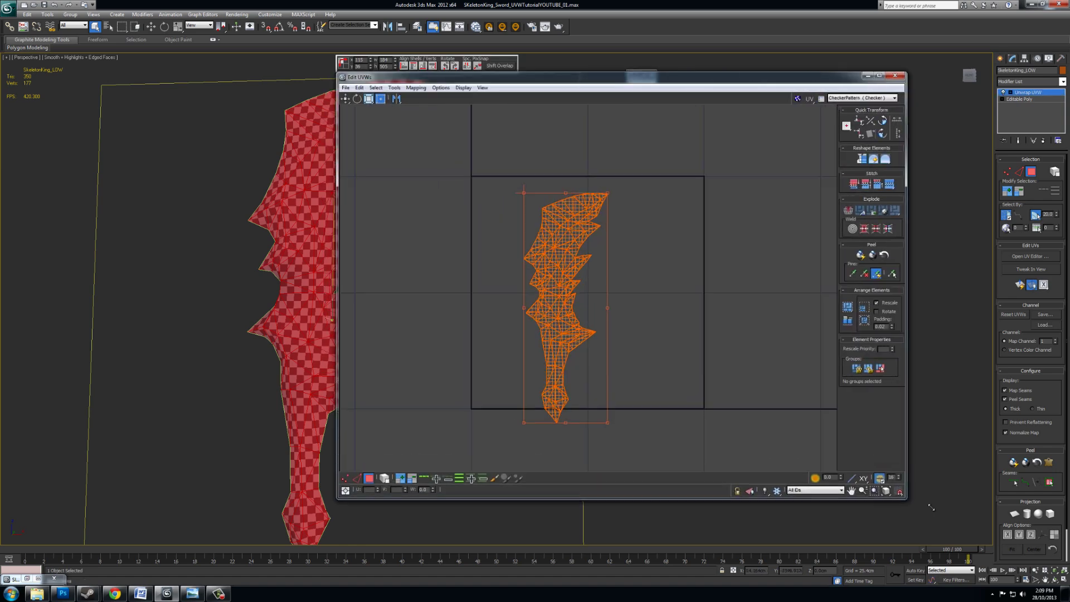
pyautogui.scroll(4, 635, 352)
pyautogui.moveTo(647, 330); pyautogui.dragTo(693, 351, button='middle')
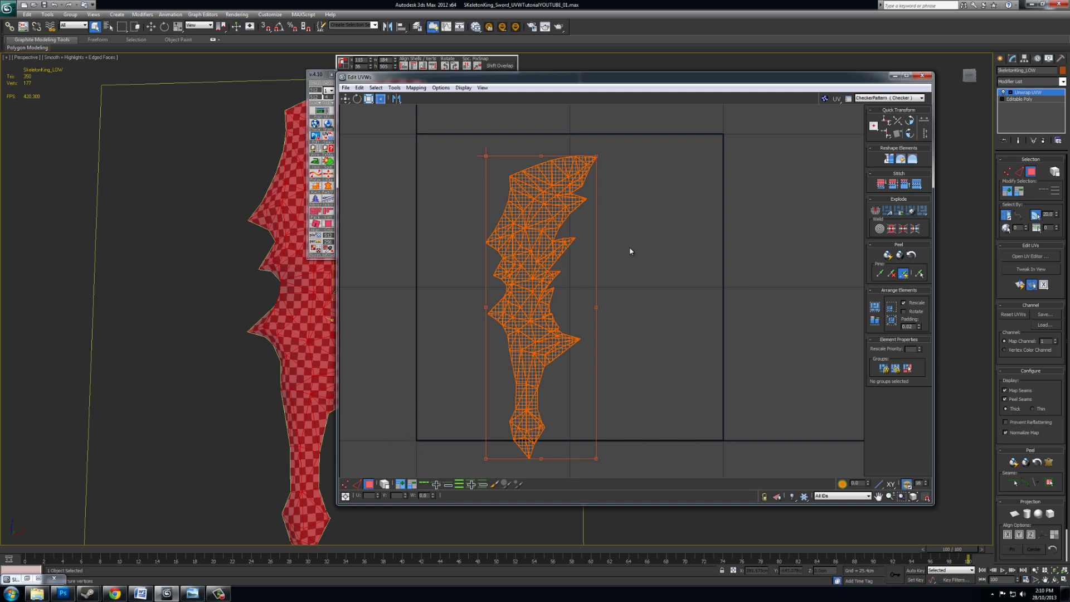
pyautogui.moveTo(533, 215); pyautogui.dragTo(647, 194)
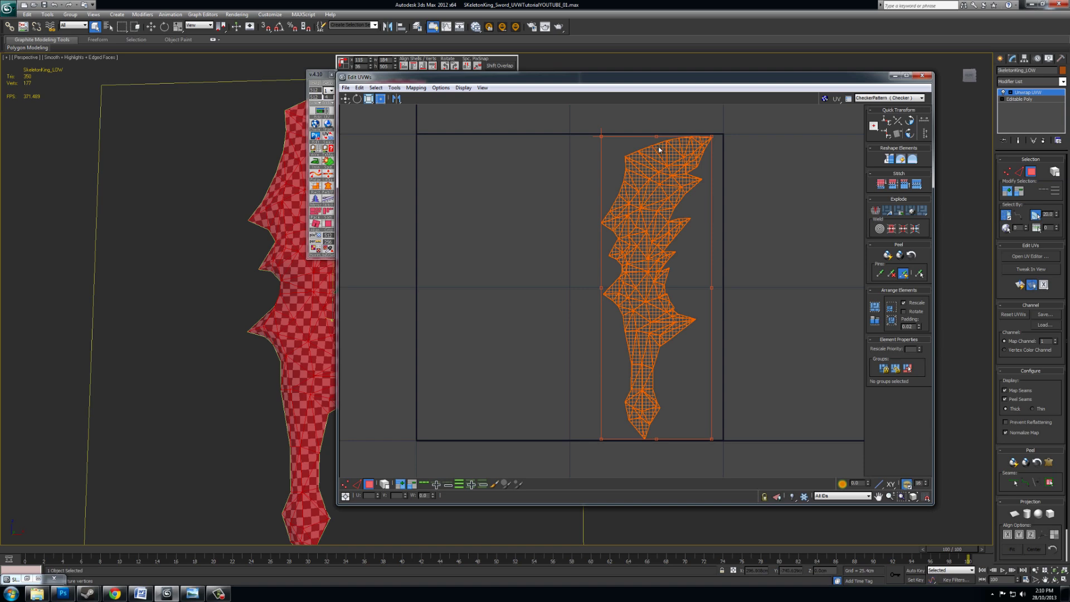
# Rotate the sword shell clockwise so it lies diagonally, with the handle at lower left and the blade tip at upper right
pyautogui.click(356, 99)
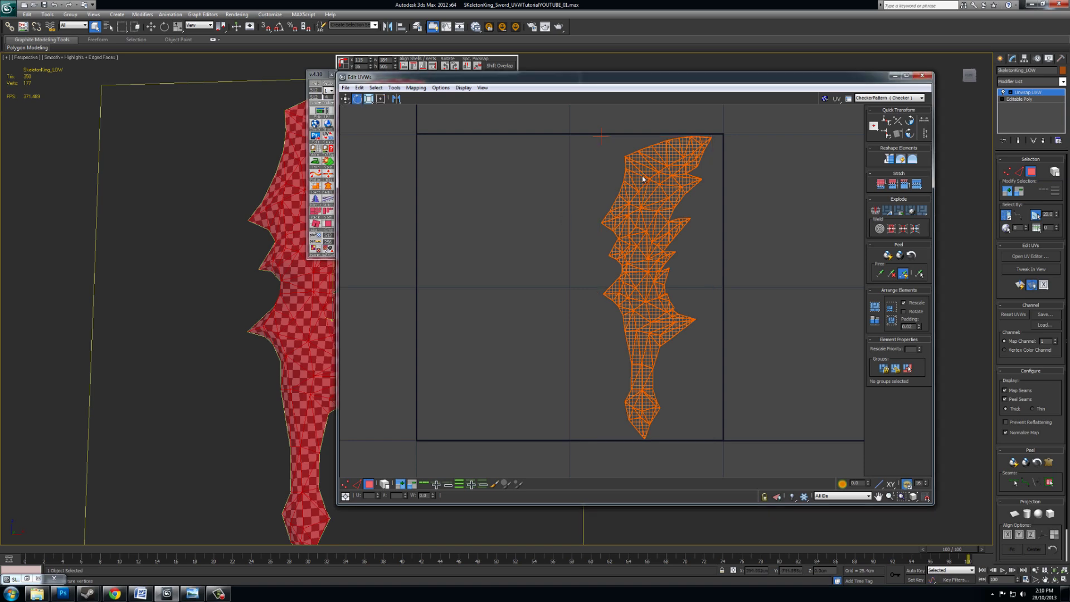
pyautogui.moveTo(645, 174); pyautogui.dragTo(620, 212)
pyautogui.click(345, 99)
pyautogui.click(369, 99)
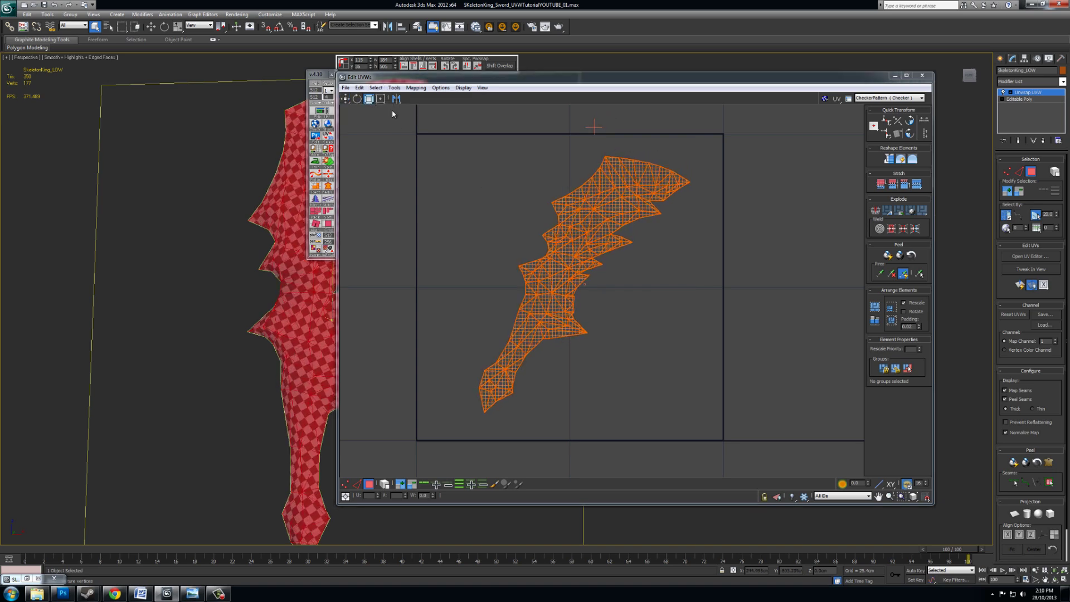
# Scale up the diagonal shell and position it so it spans the UV square from corner to corner
pyautogui.moveTo(555, 271); pyautogui.dragTo(587, 227)
pyautogui.click(345, 98)
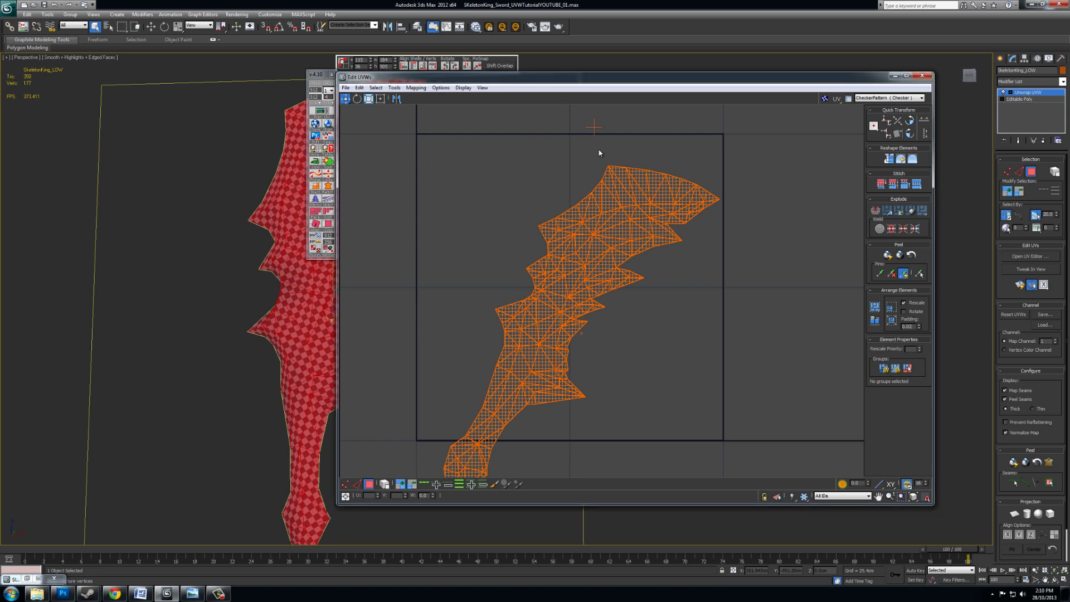
pyautogui.scroll(-3, 595, 129)
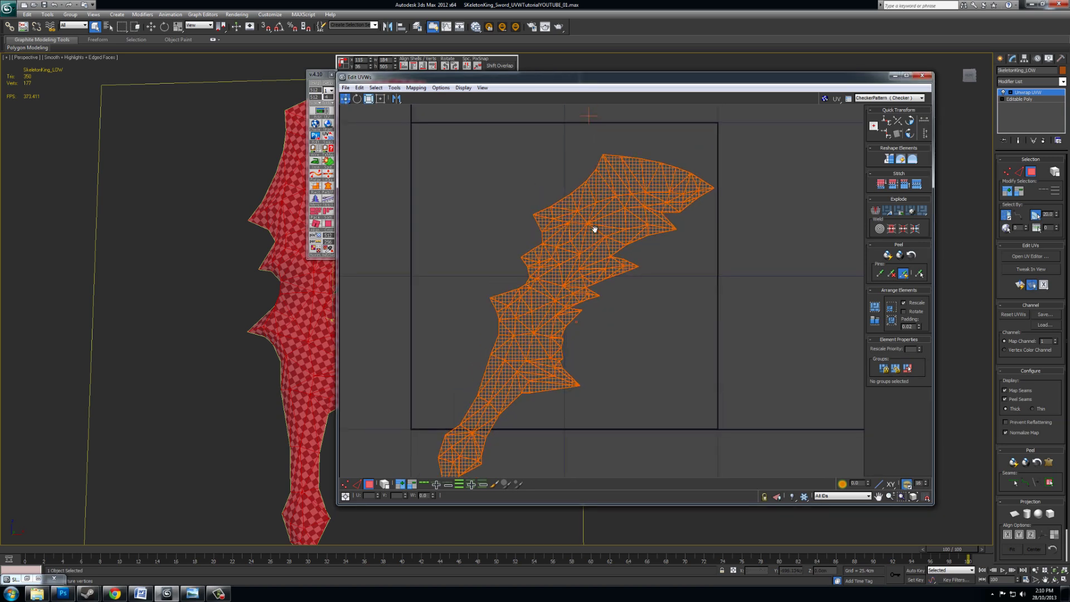
pyautogui.moveTo(579, 268); pyautogui.dragTo(607, 238)
pyautogui.click(358, 99)
pyautogui.click(345, 99)
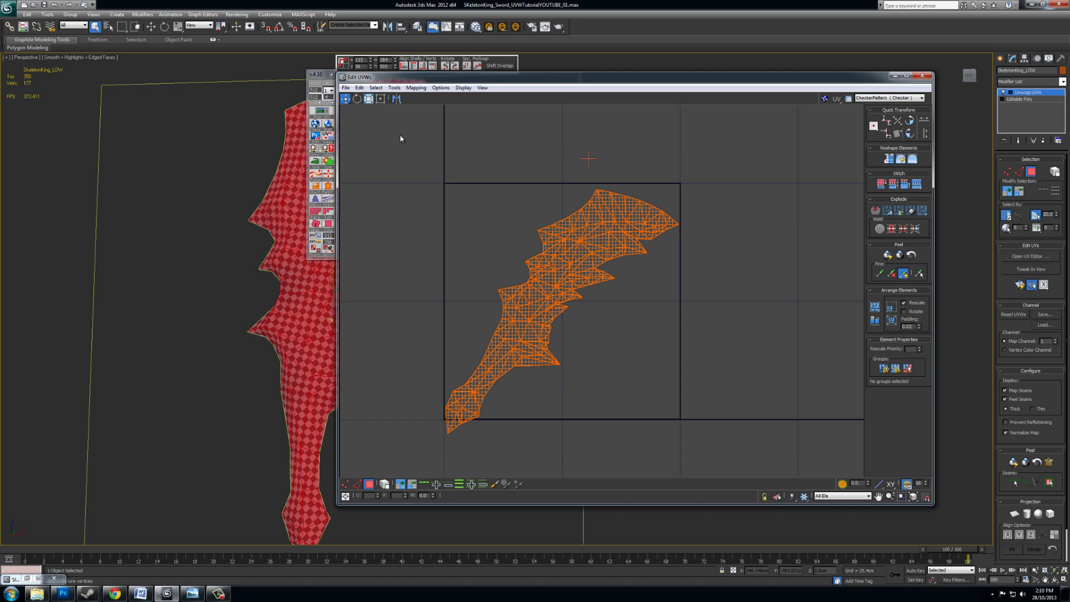
pyautogui.click(369, 99)
pyautogui.press('w')
pyautogui.moveTo(574, 252)
pyautogui.mouseDown()
pyautogui.moveTo(583, 256)
pyautogui.moveTo(587, 241)
pyautogui.mouseUp()
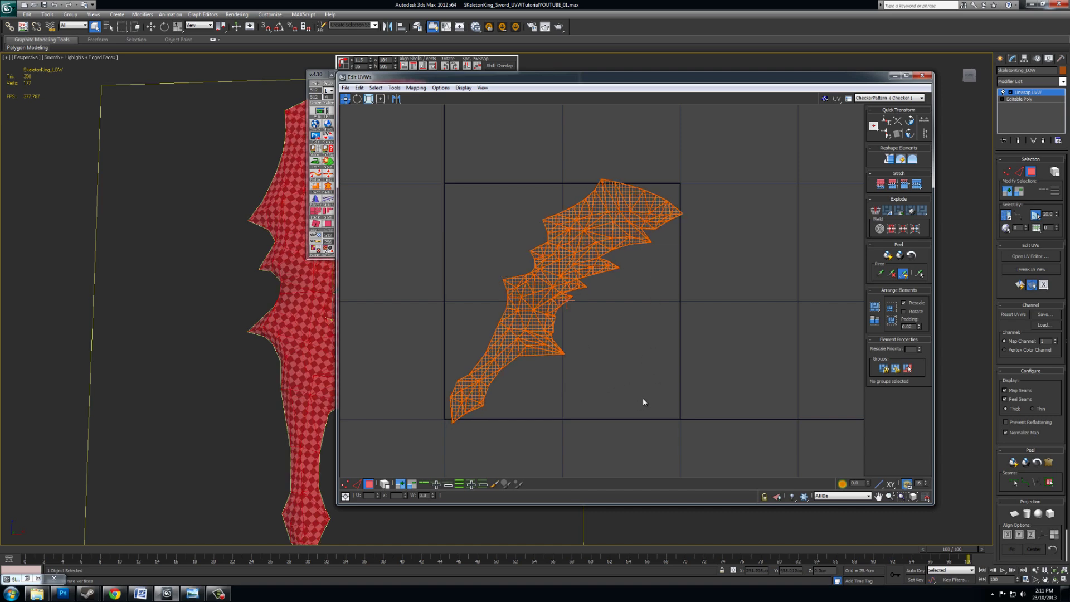
# Deselect the shell and select only the handle faces at its lower-left end
pyautogui.moveTo(744, 288); pyautogui.dragTo(738, 266, button='middle')
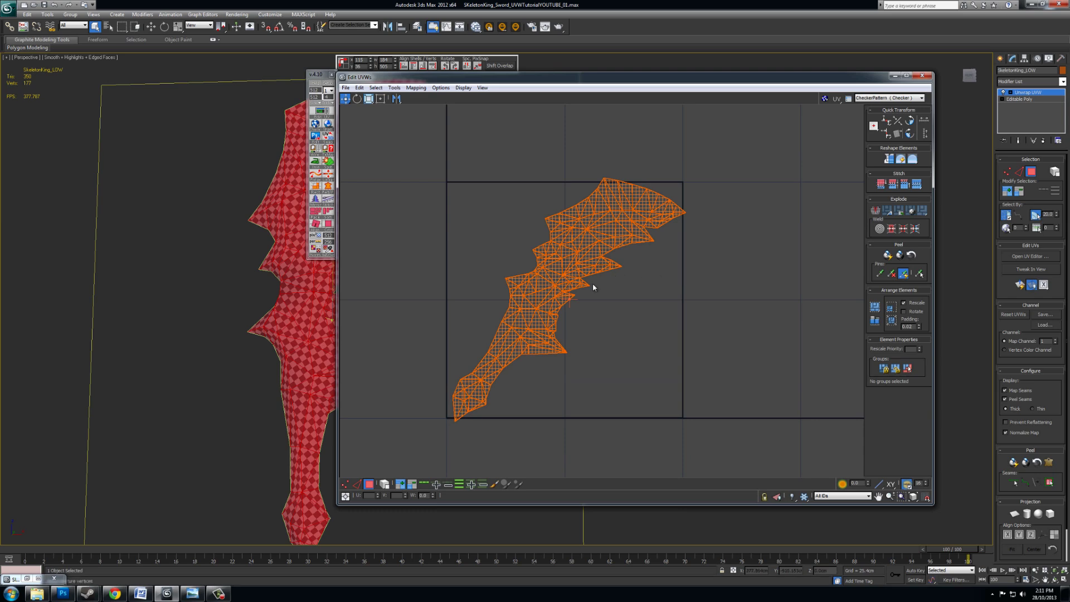
pyautogui.moveTo(593, 284); pyautogui.dragTo(640, 217, button='middle')
pyautogui.click(491, 357)
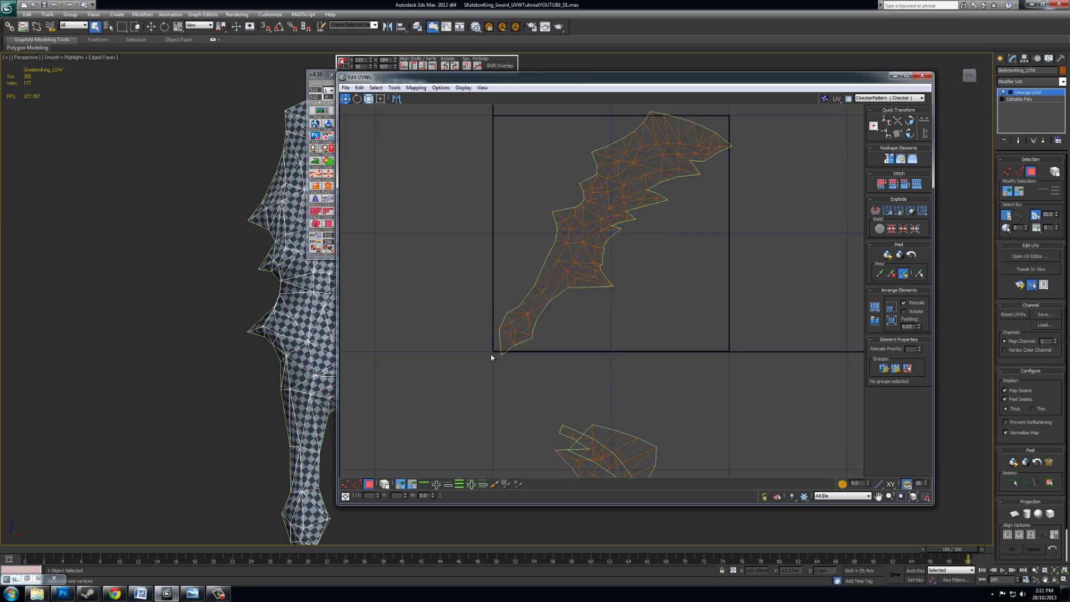
pyautogui.click(544, 305)
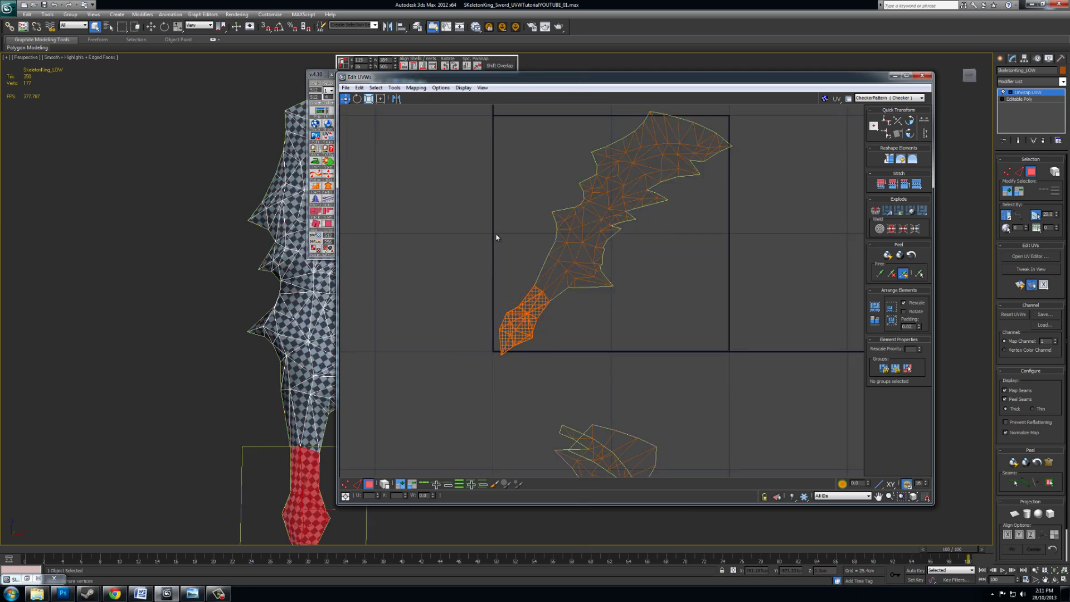
pyautogui.moveTo(572, 312); pyautogui.dragTo(557, 394, button='middle')
pyautogui.scroll(3, 535, 334)
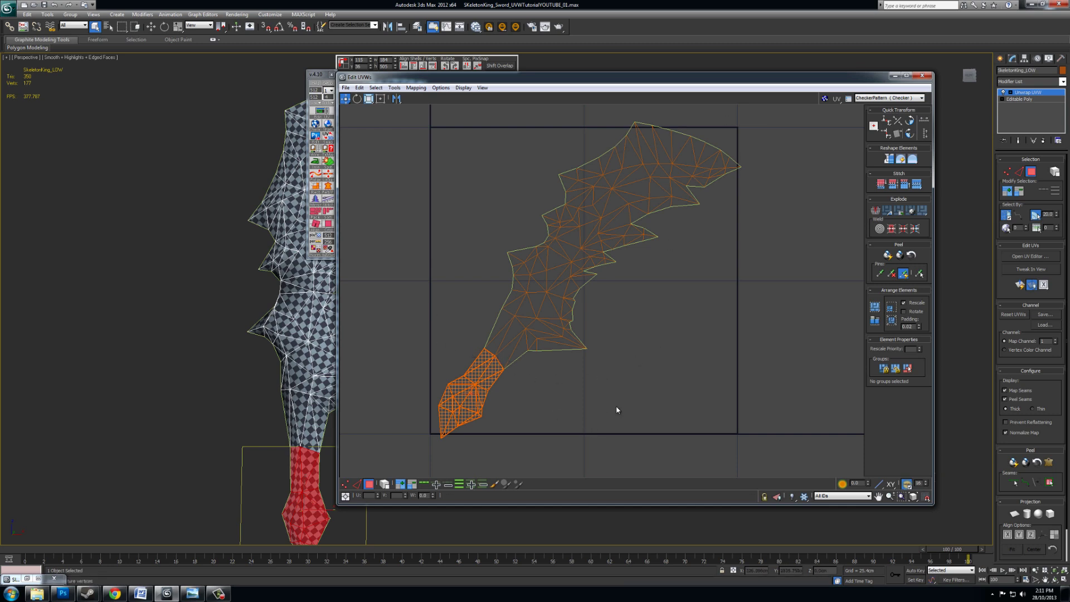
pyautogui.scroll(-2, 641, 329)
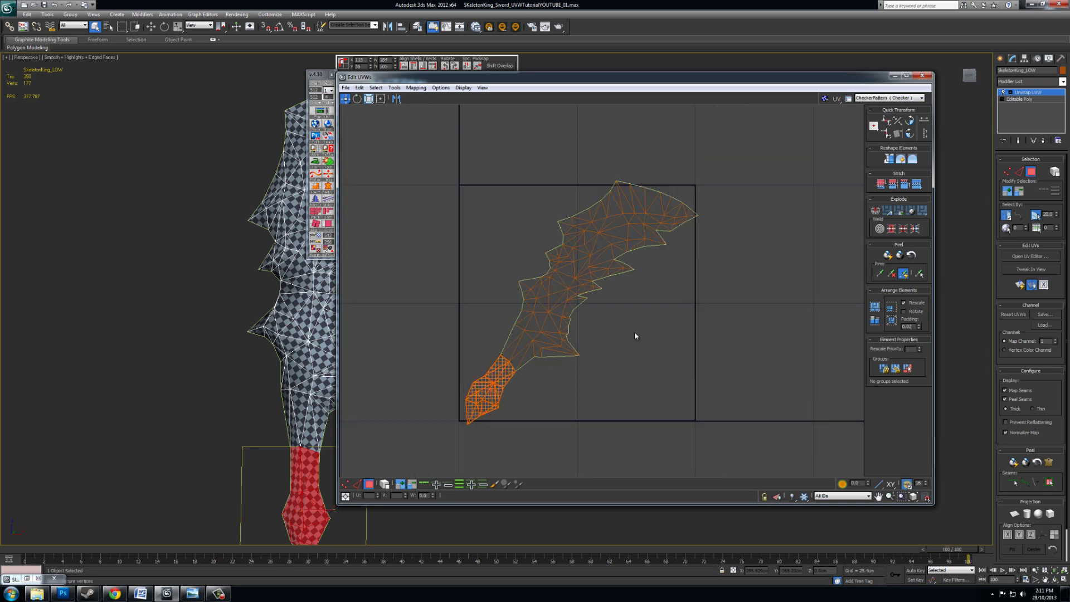
pyautogui.moveTo(635, 333); pyautogui.dragTo(670, 311, button='middle')
pyautogui.scroll(1, 641, 308)
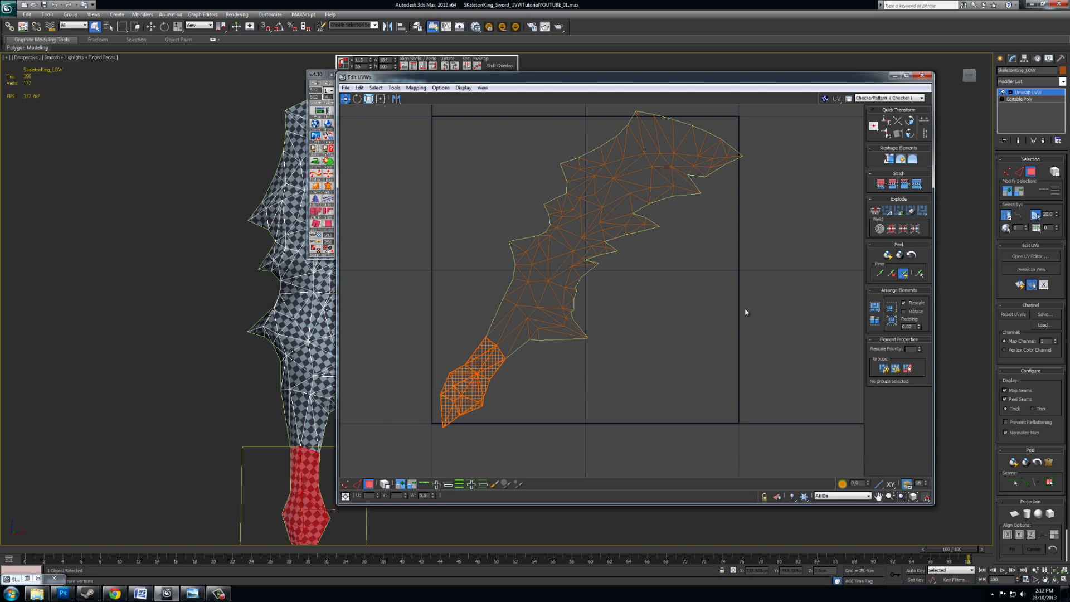
# Try selecting only the pommel faces at the end of the handle, and reselect the full set of handle faces
pyautogui.click(423, 455)
pyautogui.moveTo(499, 361); pyautogui.dragTo(500, 360)
pyautogui.moveTo(411, 449); pyautogui.dragTo(478, 385)
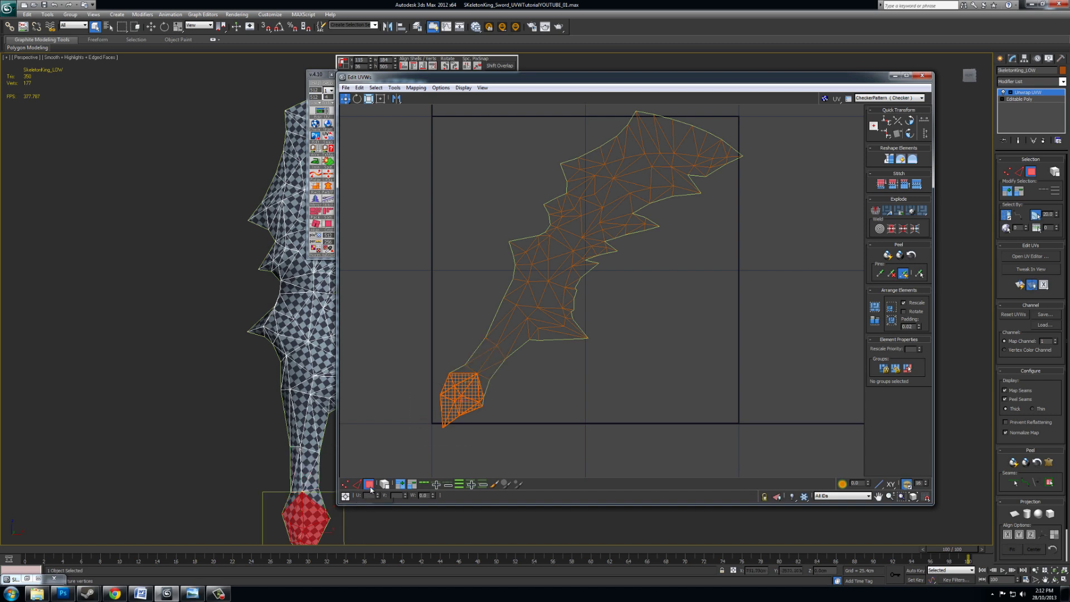
pyautogui.click(405, 430)
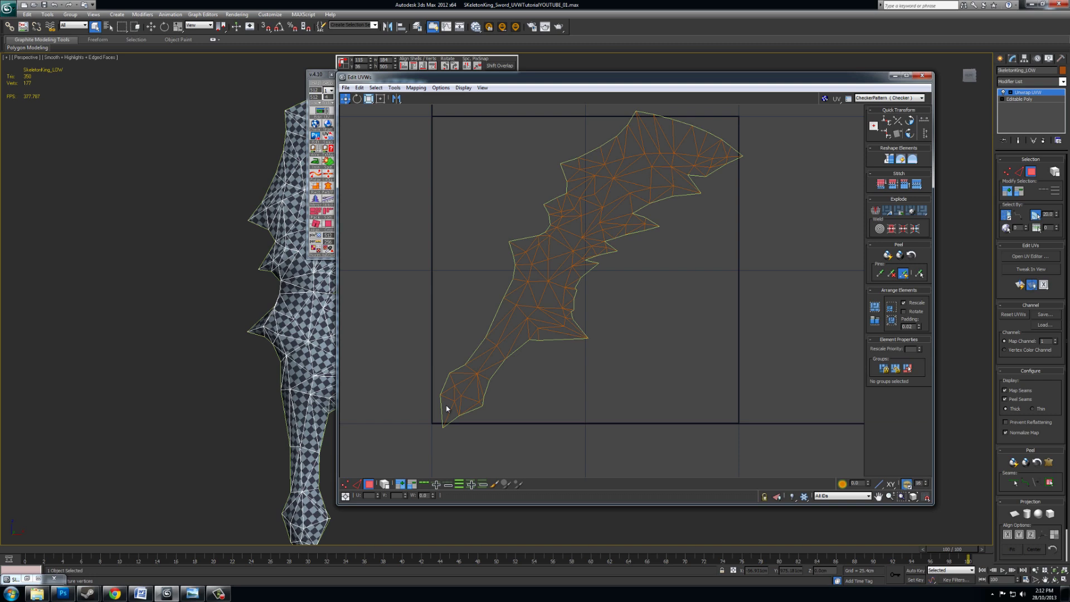
pyautogui.moveTo(494, 364); pyautogui.dragTo(495, 365)
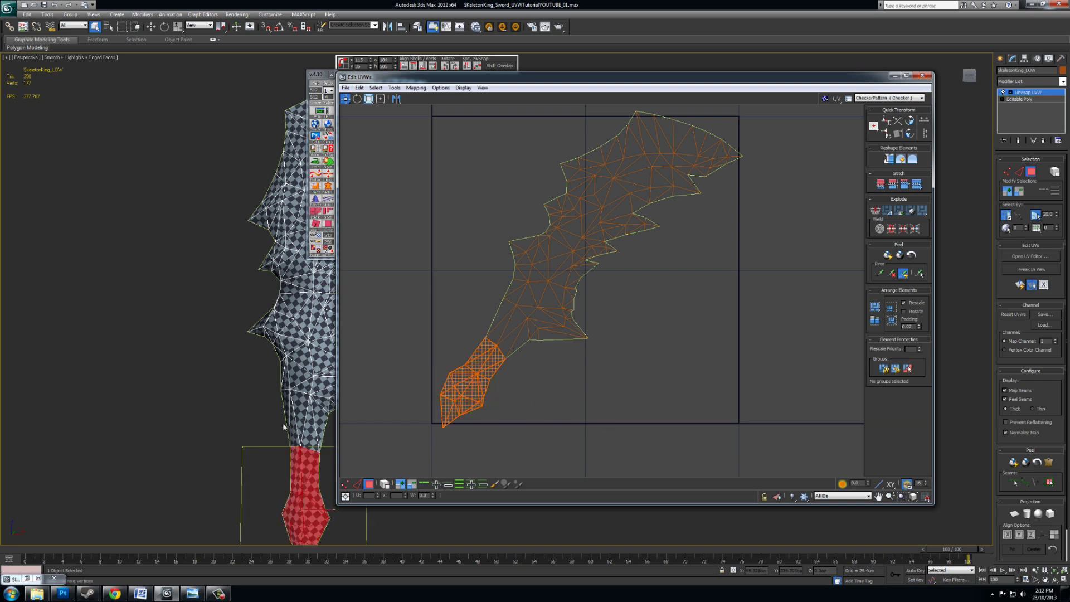
# Try adding faces just above the handle to the selection on the model, and undo the additions
pyautogui.moveTo(226, 419); pyautogui.dragTo(198, 404, button='middle')
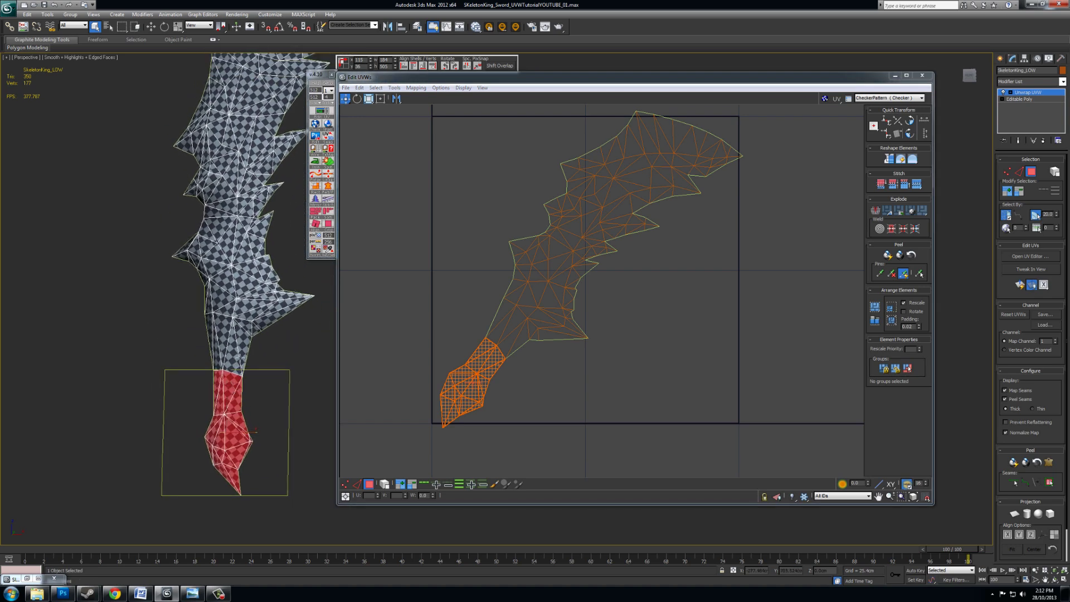
pyautogui.keyDown('ctrl'); pyautogui.click(242, 351); pyautogui.keyUp('ctrl')
pyautogui.keyDown('ctrl'); pyautogui.click(223, 340); pyautogui.keyUp('ctrl')
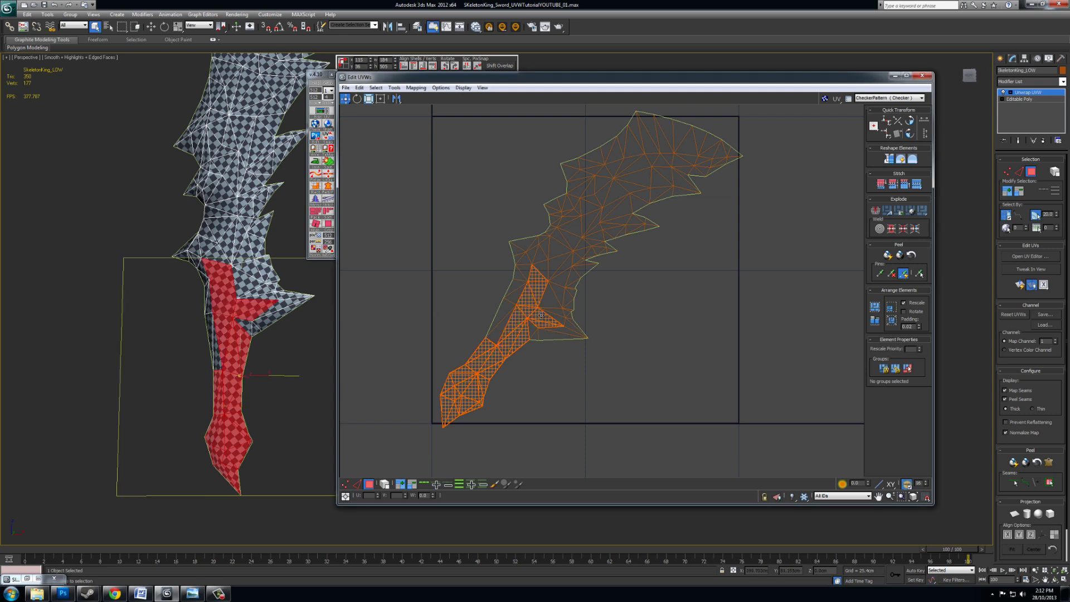
pyautogui.hotkey('ctrl', 'z')
pyautogui.hotkey('ctrl', 'z')
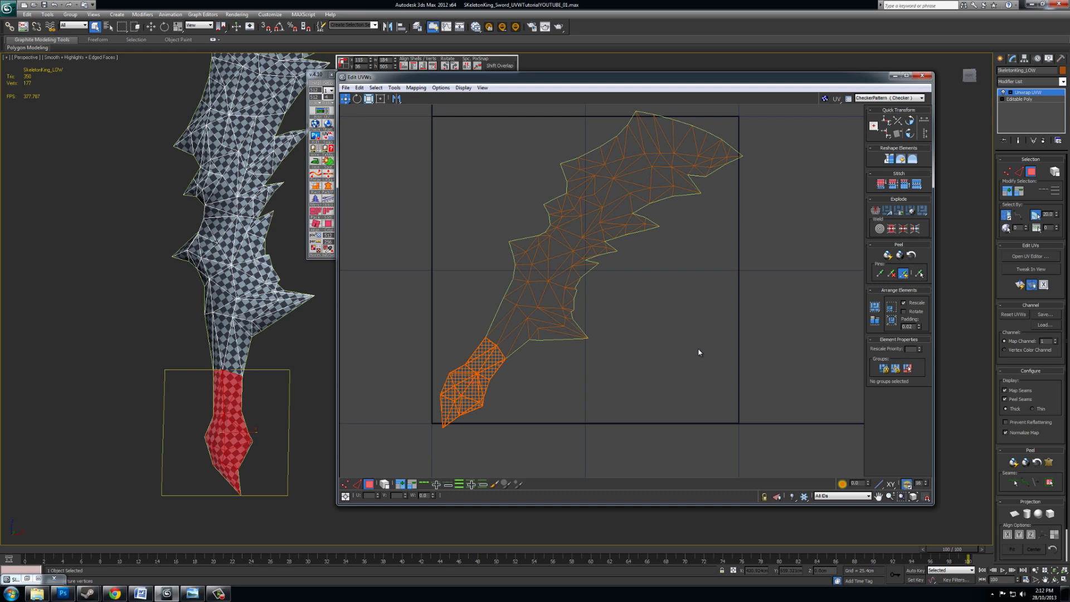
# Break the handle faces off as a separate shell, move it to the lower-right part of the UV square and deselect it
pyautogui.moveTo(699, 353); pyautogui.dragTo(738, 352, button='middle')
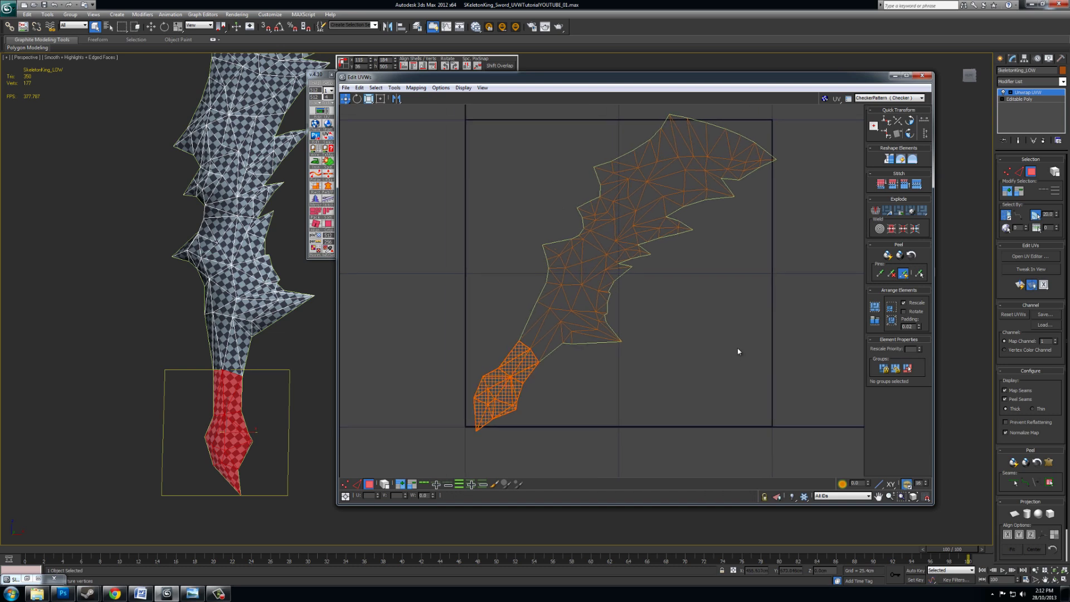
pyautogui.click(877, 211)
pyautogui.moveTo(495, 392); pyautogui.dragTo(693, 375)
pyautogui.moveTo(671, 279); pyautogui.dragTo(615, 321, button='middle')
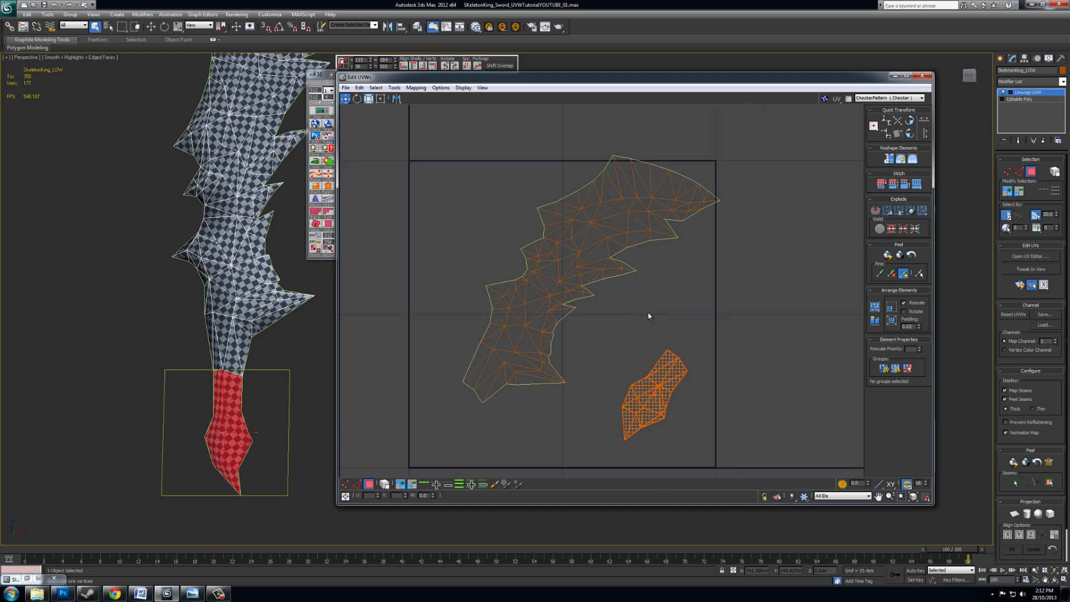
pyautogui.scroll(-2, 675, 307)
pyautogui.click(736, 257)
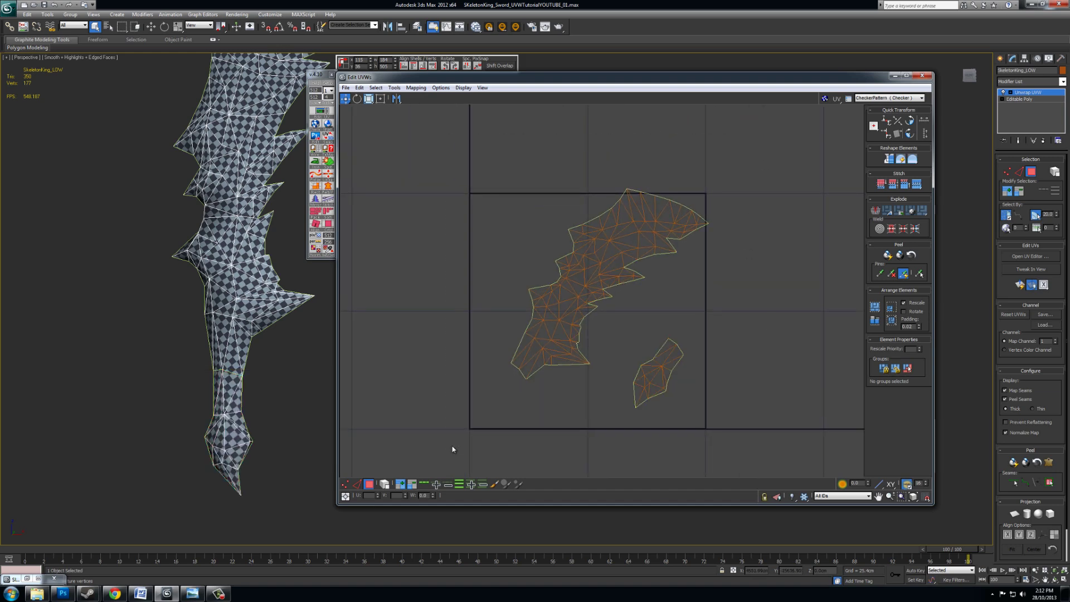
# Select both the blade and handle shells, scale them up slightly and move them down and left in the UV square
pyautogui.hotkey('ctrl', 'a')
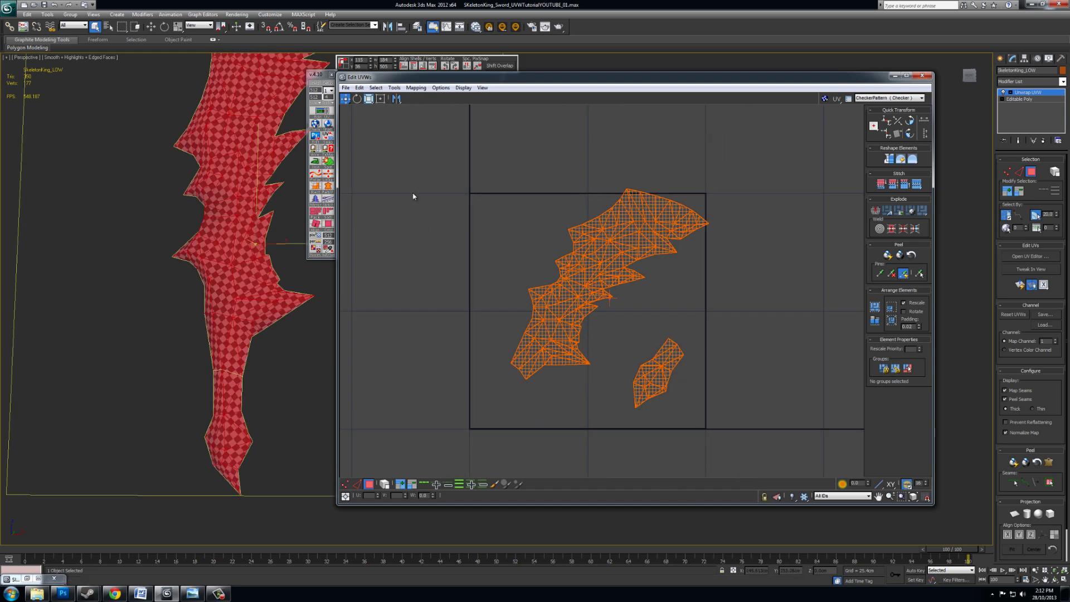
pyautogui.click(371, 105)
pyautogui.moveTo(579, 323)
pyautogui.mouseDown()
pyautogui.moveTo(555, 323)
pyautogui.moveTo(567, 324)
pyautogui.mouseUp()
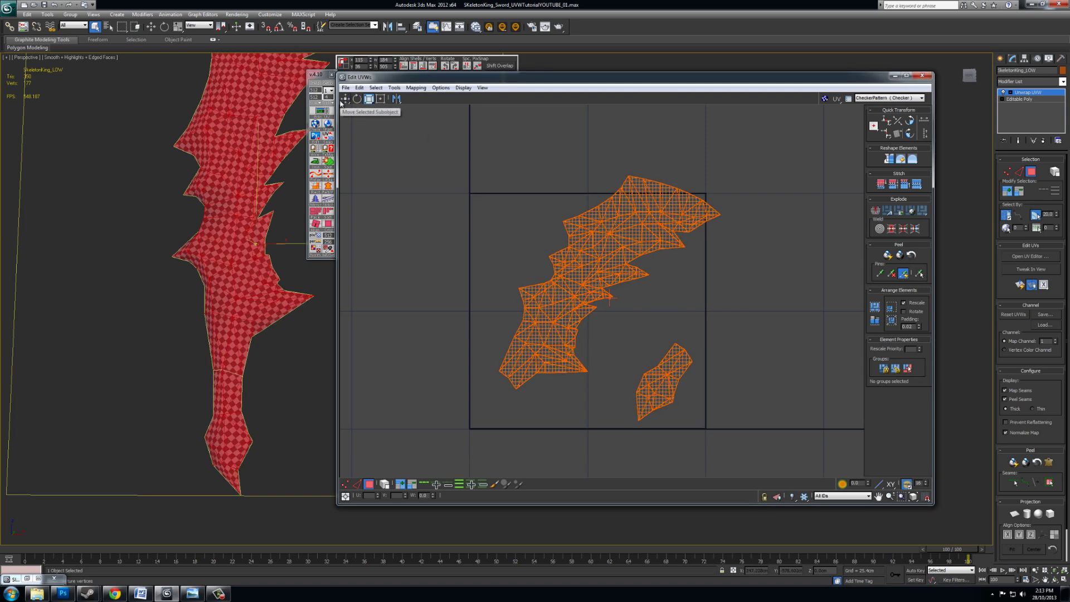
pyautogui.click(345, 99)
pyautogui.moveTo(643, 244); pyautogui.dragTo(629, 256)
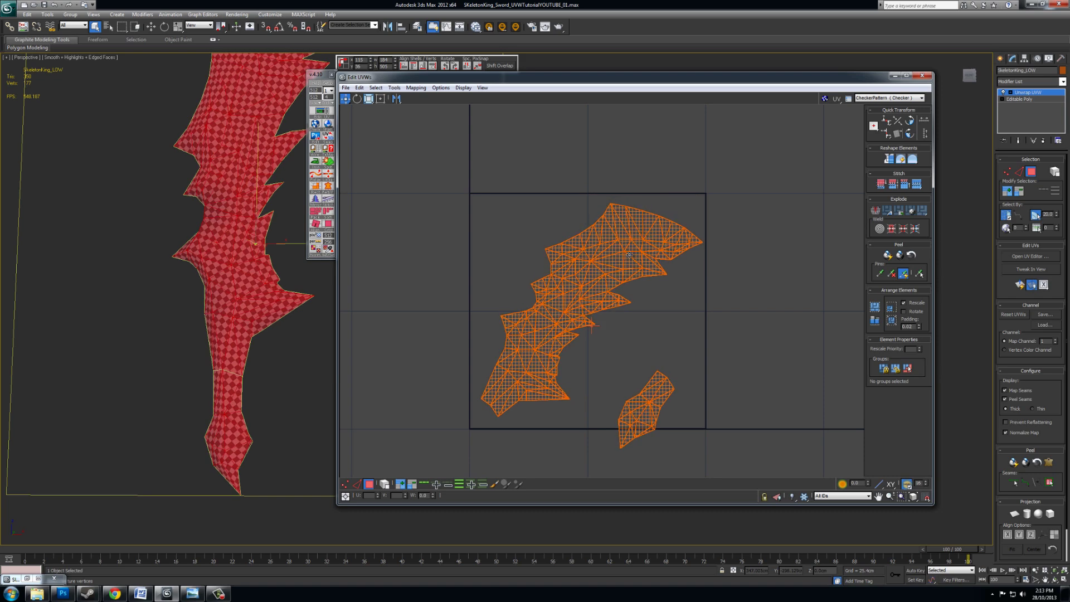
# Scale the blade and handle shells up slightly and move them up and left to the UV square's left border
pyautogui.moveTo(729, 343); pyautogui.dragTo(697, 300, button='middle')
pyautogui.click(368, 99)
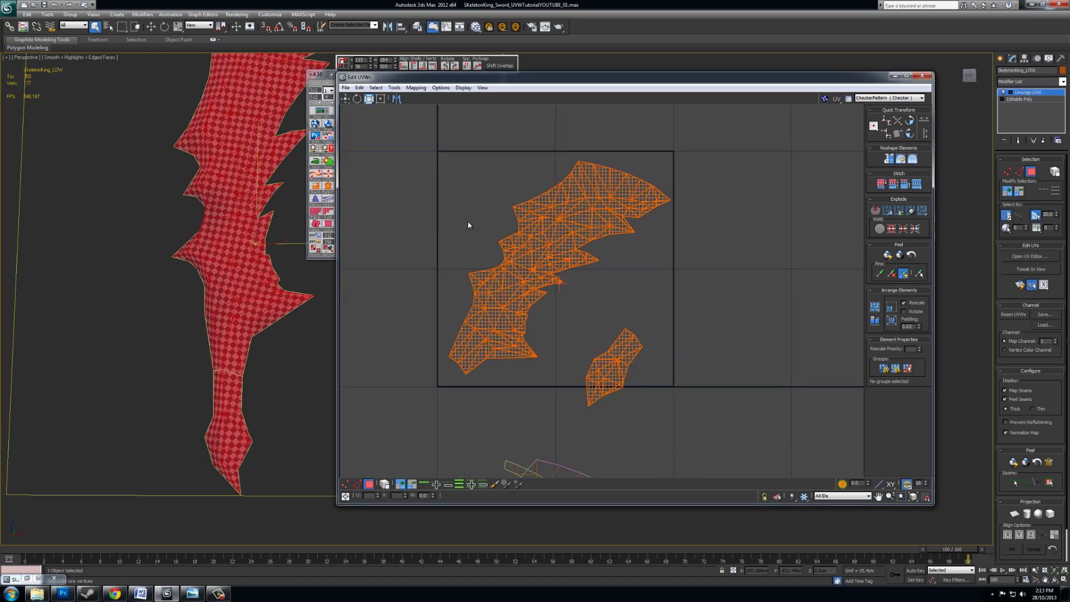
pyautogui.moveTo(513, 288); pyautogui.dragTo(518, 287)
pyautogui.click(345, 99)
pyautogui.moveTo(591, 218); pyautogui.dragTo(583, 214)
# Refine both shells' fit in the UV square with a slight counterclockwise rotation, a small enlargement and a shift down and right
pyautogui.click(357, 98)
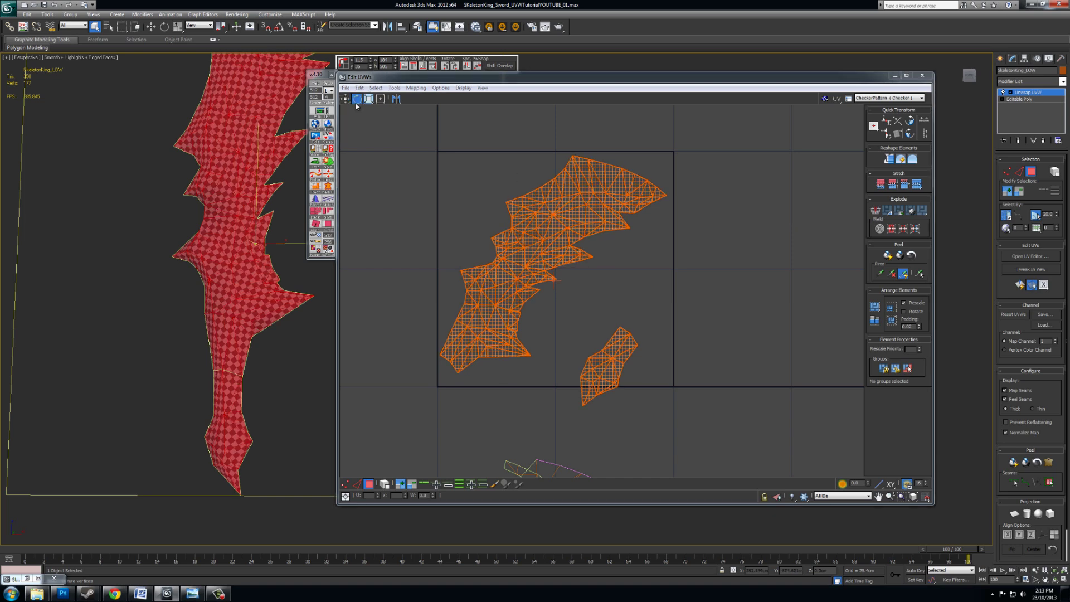
pyautogui.moveTo(497, 313); pyautogui.dragTo(497, 317)
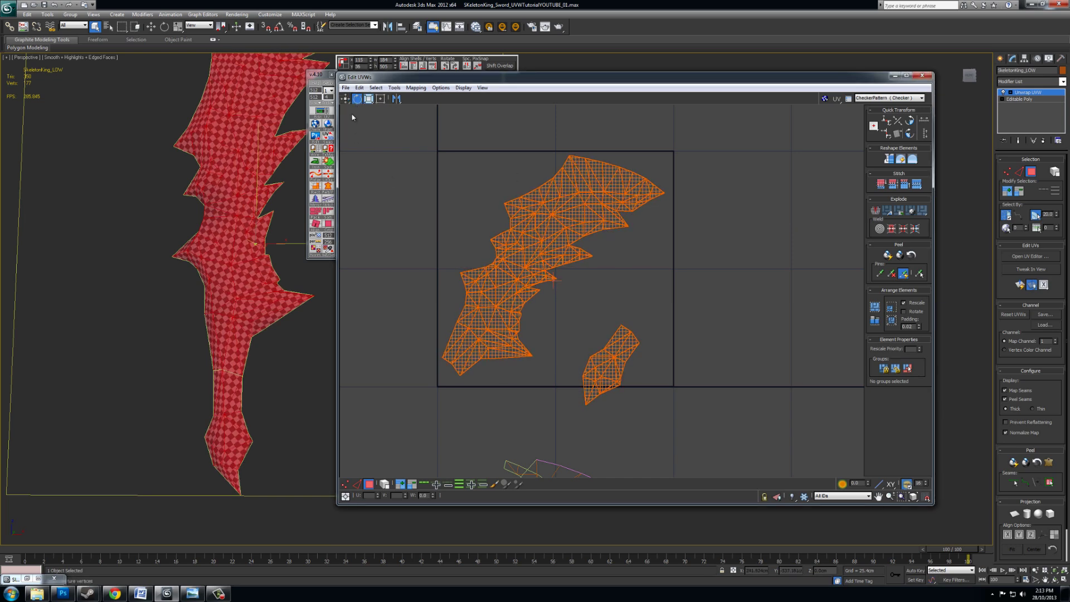
pyautogui.click(369, 99)
pyautogui.moveTo(522, 236); pyautogui.dragTo(527, 237)
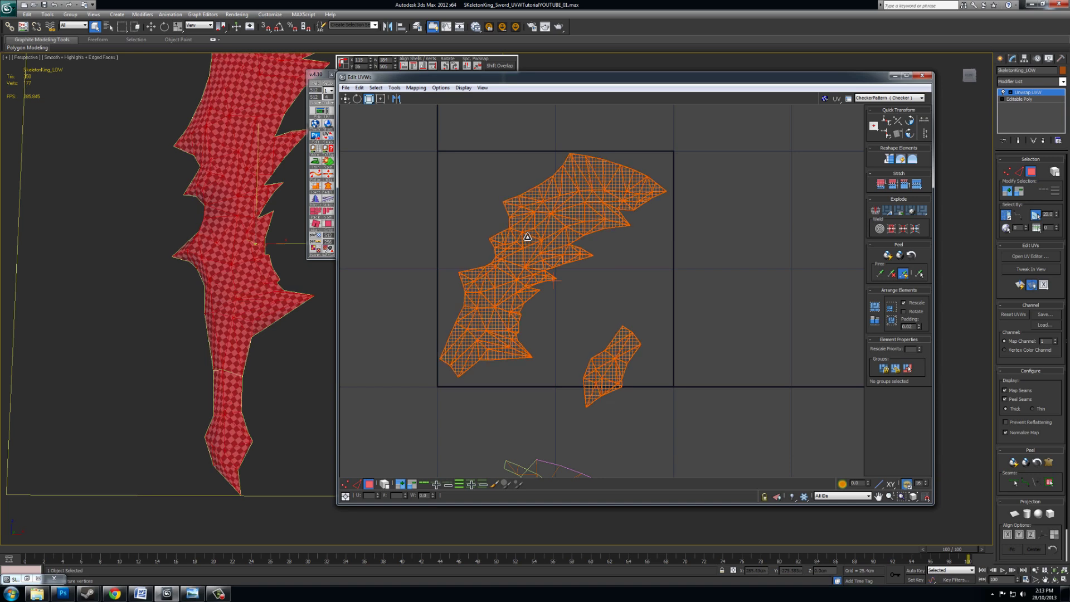
pyautogui.click(345, 99)
pyautogui.moveTo(598, 203); pyautogui.dragTo(602, 210)
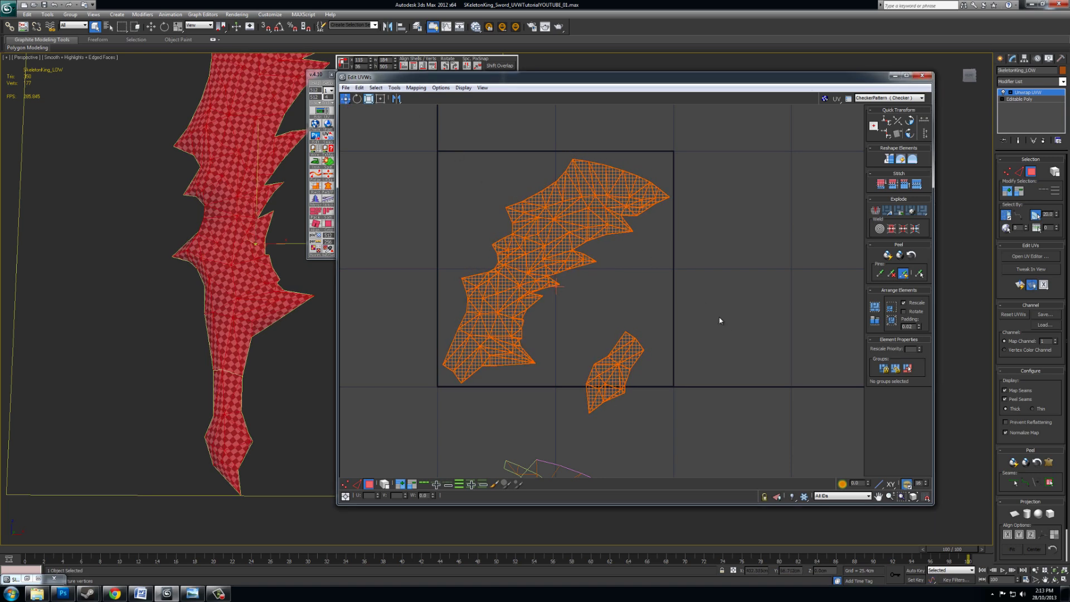
# Select only the handle shell and move it up so it lies fully inside the UV square
pyautogui.click(595, 399)
pyautogui.moveTo(596, 399); pyautogui.dragTo(606, 352)
pyautogui.moveTo(701, 303); pyautogui.dragTo(707, 310, button='middle')
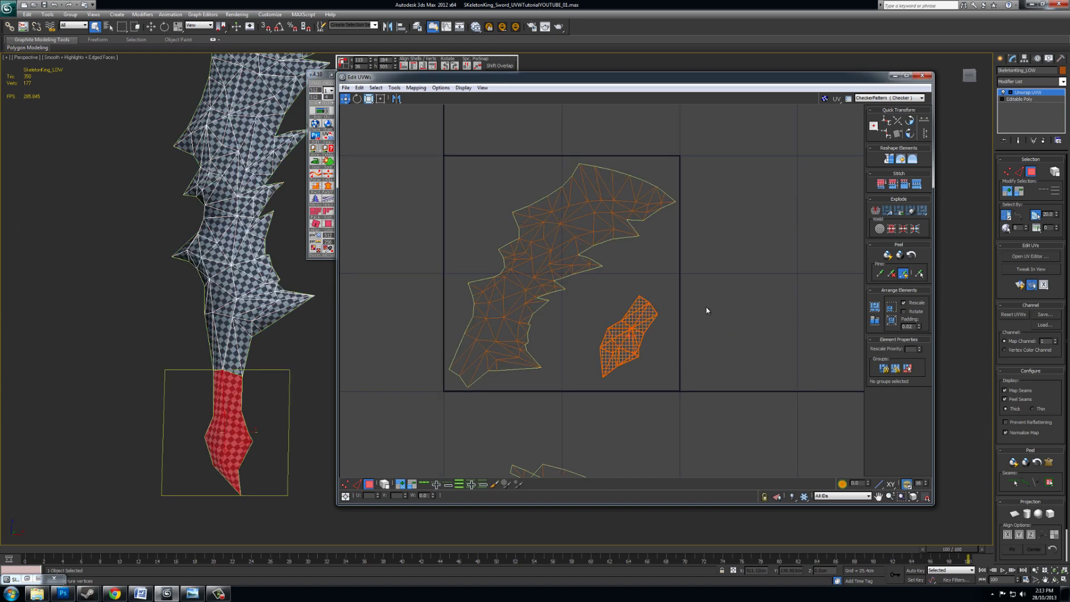
# Enlarge both shells a little more to fill the UV square, and move the handle shell slightly left toward the blade
pyautogui.moveTo(721, 225); pyautogui.dragTo(497, 152)
pyautogui.hotkey('ctrl', 'a')
pyautogui.press('r')
pyautogui.moveTo(520, 299); pyautogui.dragTo(563, 205)
pyautogui.press('e')
pyautogui.press('e')
pyautogui.press('w')
pyautogui.click(701, 307)
pyautogui.moveTo(638, 329); pyautogui.dragTo(623, 331)
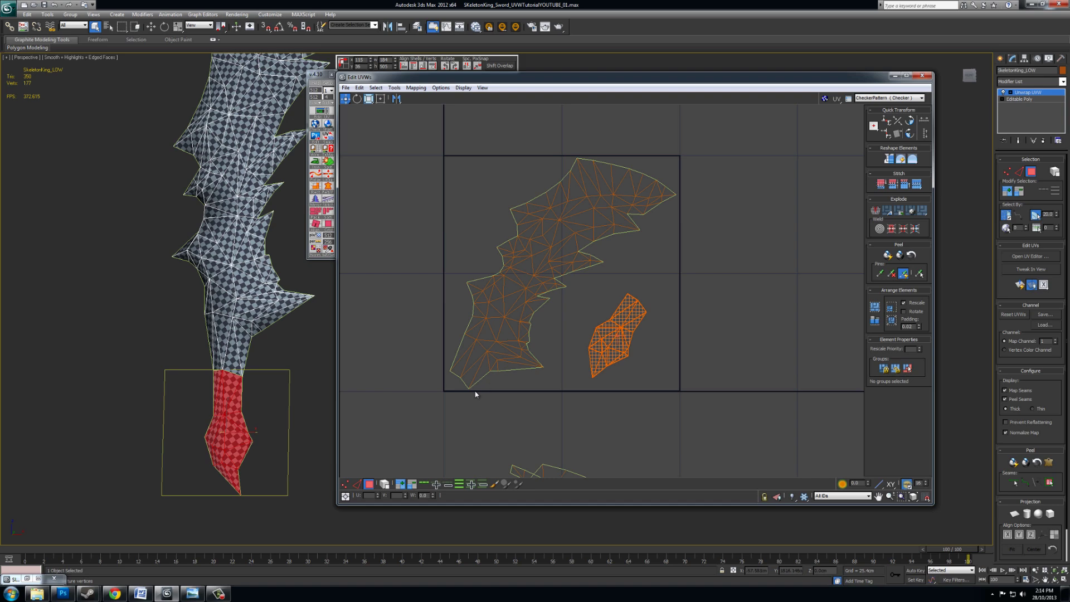
# Examine the clearance between the shells and the UV square's border, and clear the face selection
pyautogui.scroll(8, 468, 395)
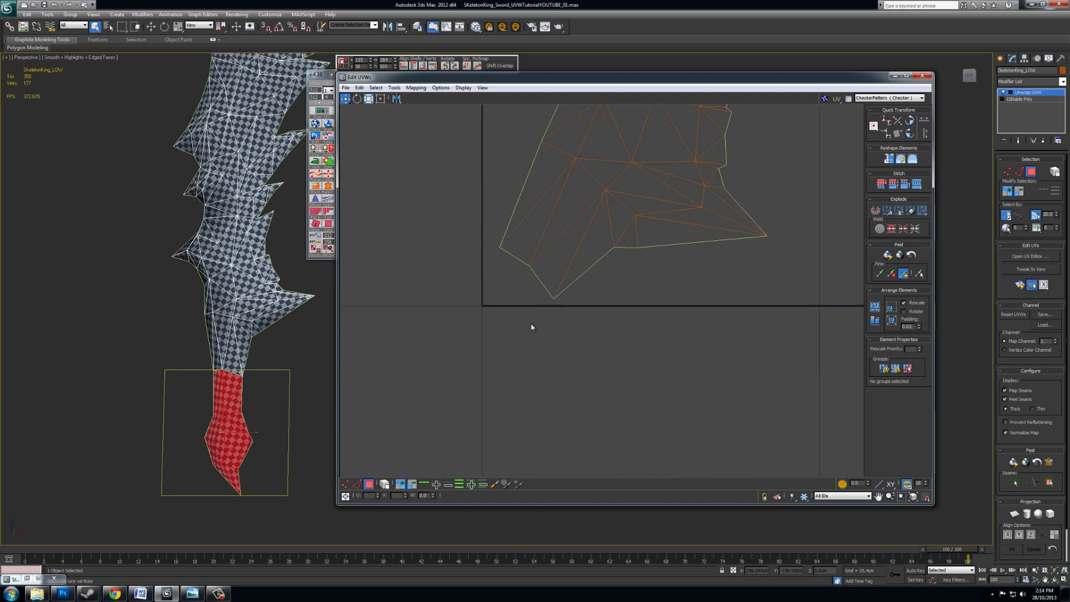
pyautogui.moveTo(587, 306); pyautogui.dragTo(467, 370, button='middle')
pyautogui.moveTo(556, 350); pyautogui.dragTo(545, 359, button='middle')
pyautogui.scroll(-6, 597, 299)
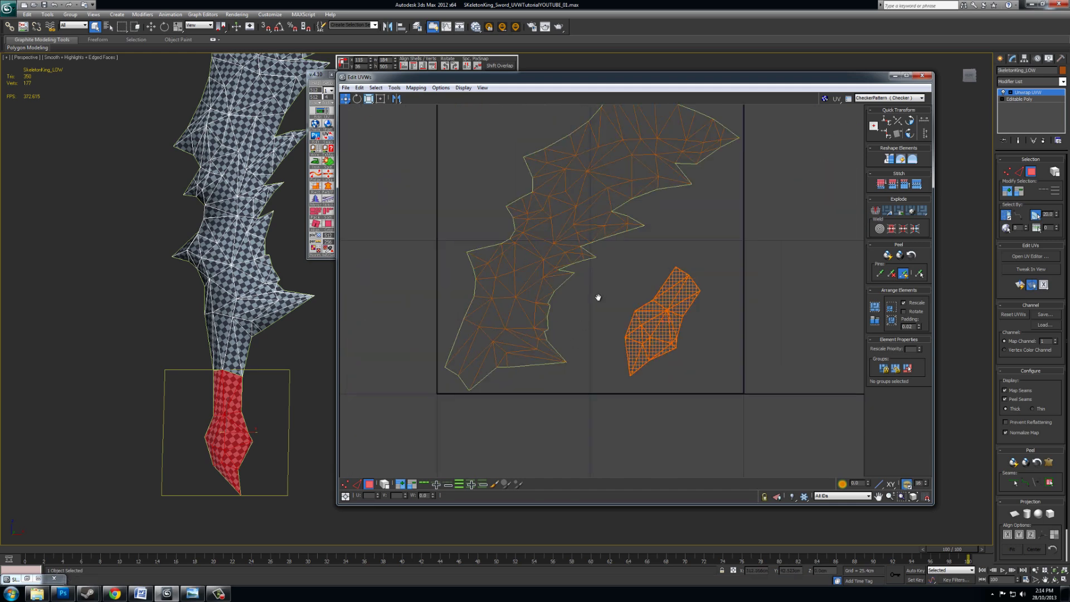
pyautogui.moveTo(593, 318); pyautogui.dragTo(609, 300, button='middle')
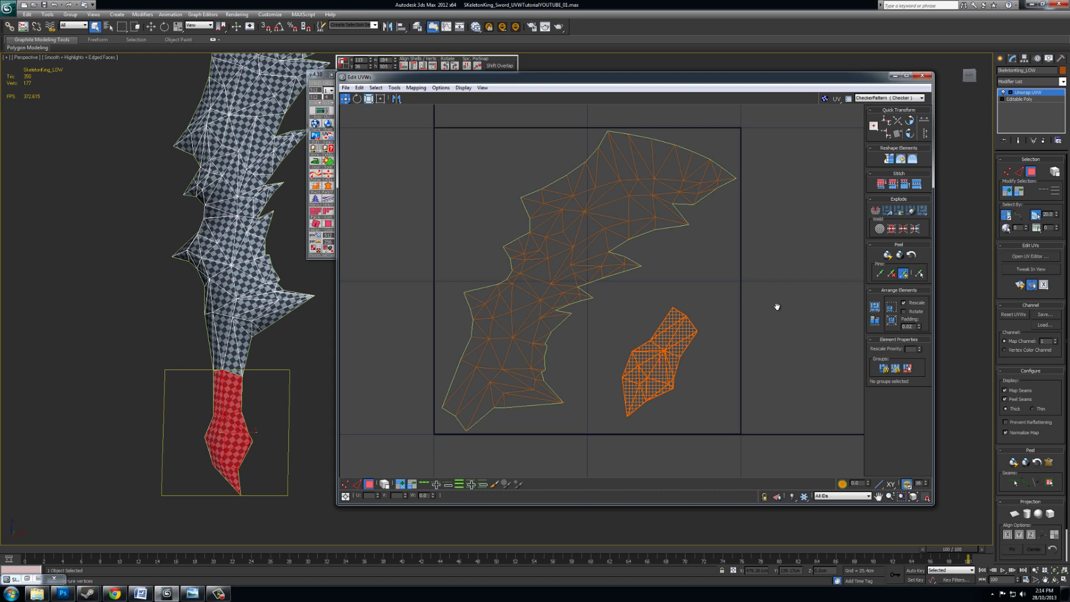
pyautogui.moveTo(777, 303); pyautogui.dragTo(774, 349, button='middle')
pyautogui.click(756, 317)
pyautogui.scroll(3, 732, 299)
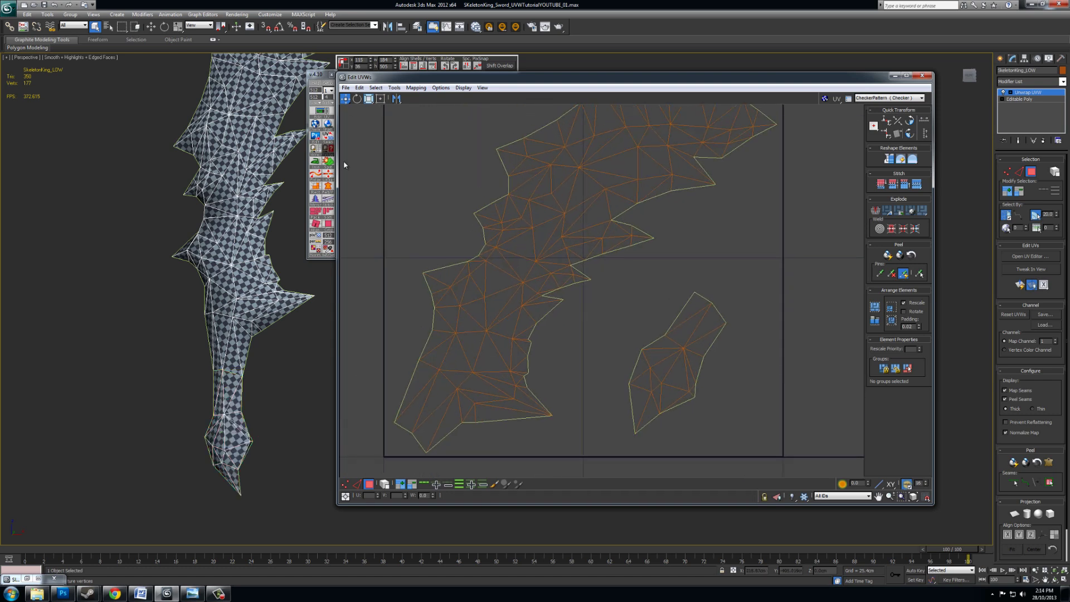
# Break the small face on the handle shell's lower-right edge off as its own shell and move it slightly away from the handle
pyautogui.click(693, 391)
pyautogui.click(685, 401)
pyautogui.moveTo(707, 411); pyautogui.dragTo(720, 412, button='middle')
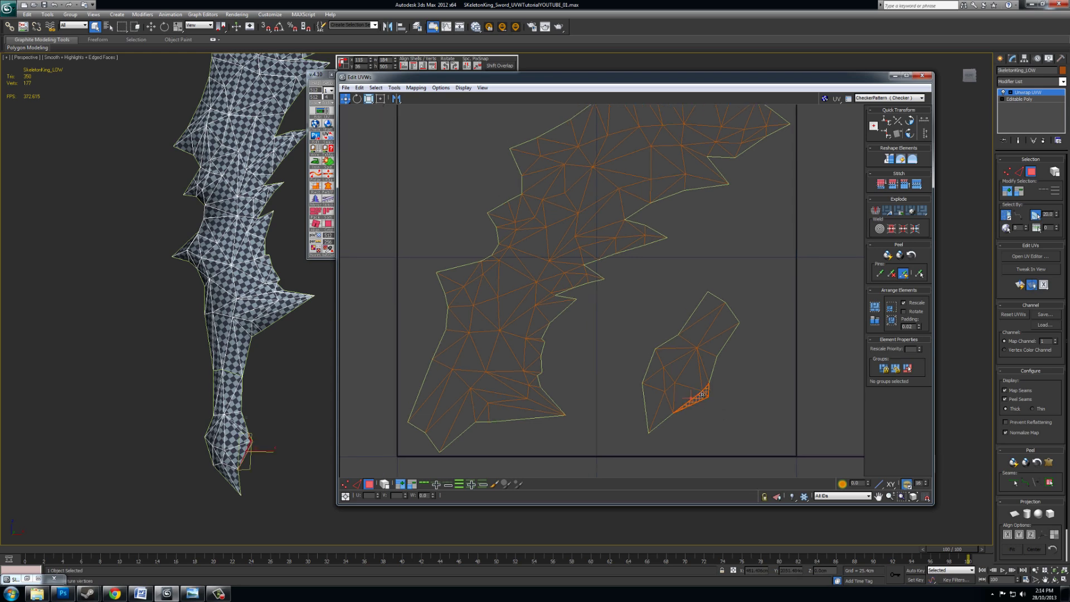
pyautogui.keyDown('alt'); pyautogui.moveTo(262, 372); pyautogui.dragTo(234, 385, button='middle'); pyautogui.keyUp('alt')
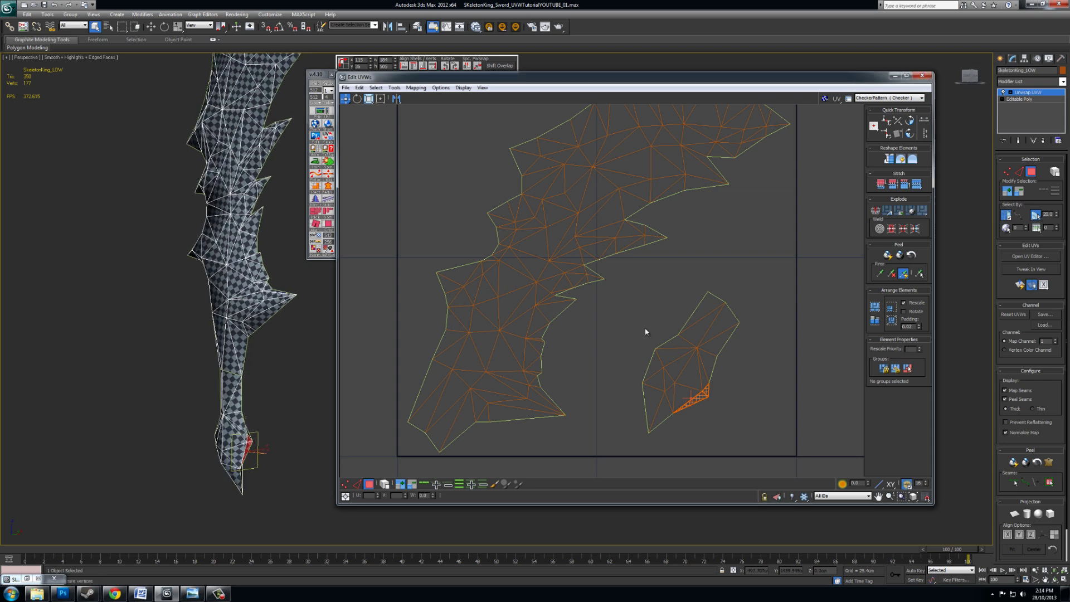
pyautogui.scroll(-3, 714, 352)
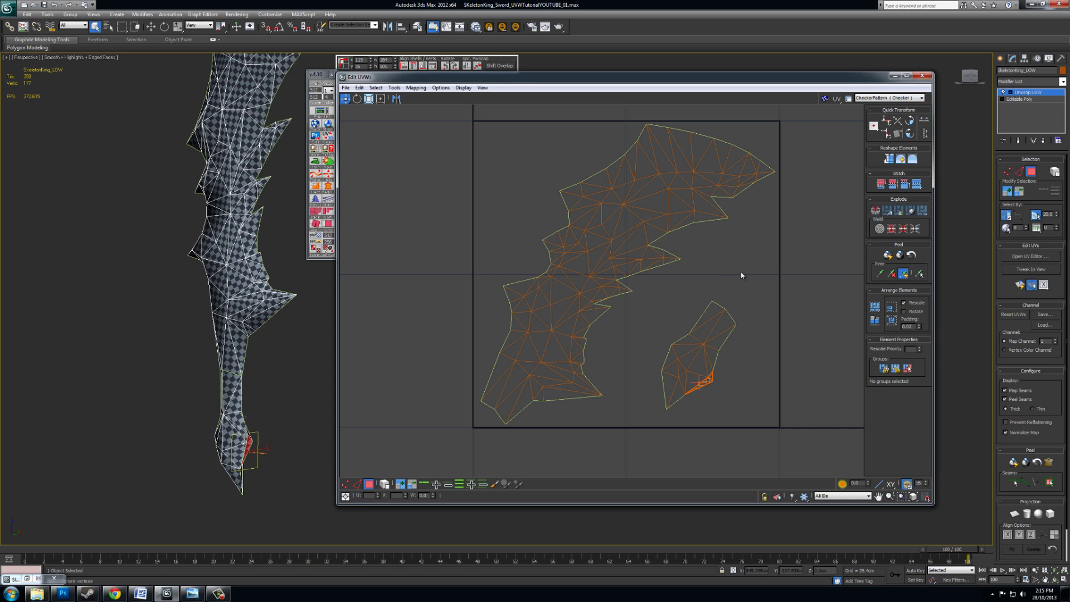
pyautogui.click(877, 211)
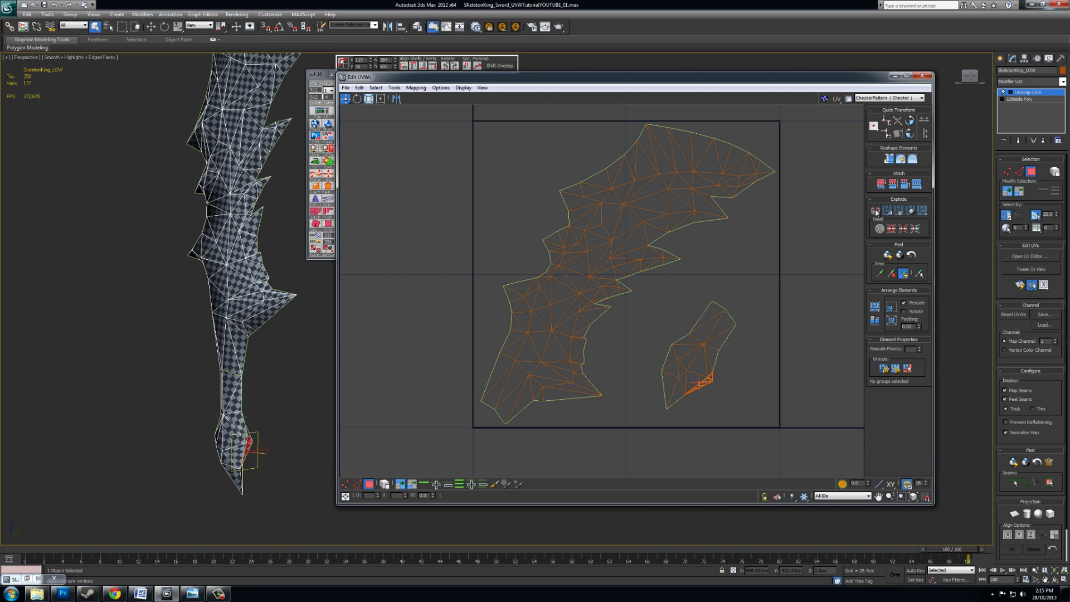
pyautogui.moveTo(710, 381); pyautogui.dragTo(728, 389)
pyautogui.click(746, 361)
pyautogui.moveTo(747, 295); pyautogui.dragTo(712, 307, button='middle')
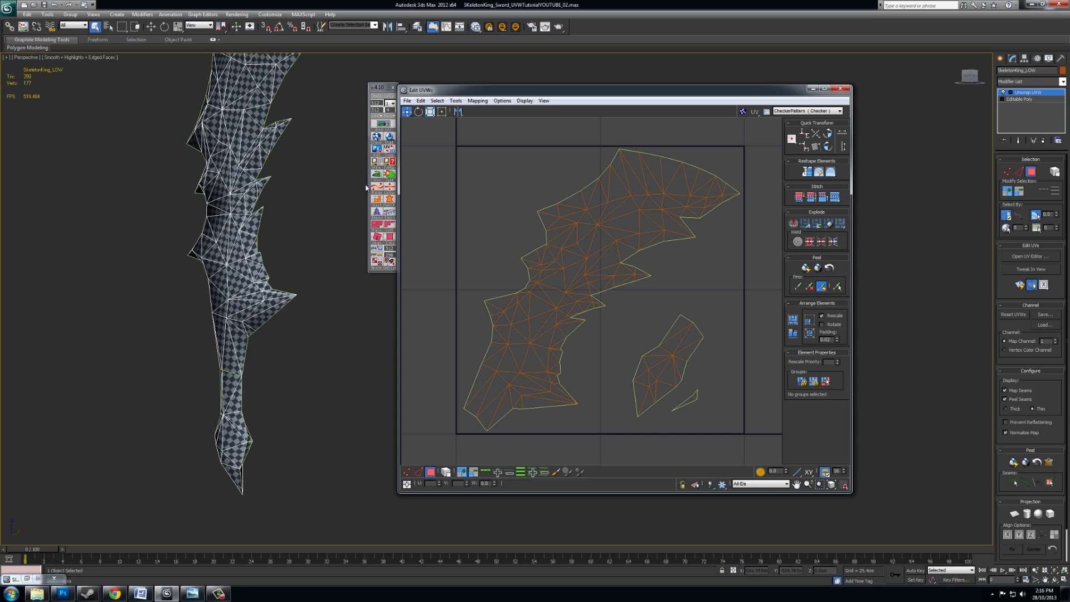
# Examine the checker pattern on the sword model from several angles and compare it with the UV layout
pyautogui.keyDown('alt'); pyautogui.moveTo(254, 250); pyautogui.dragTo(437, 306, button='middle'); pyautogui.keyUp('alt')
pyautogui.scroll(-3, 225, 244)
pyautogui.scroll(3, 238, 247)
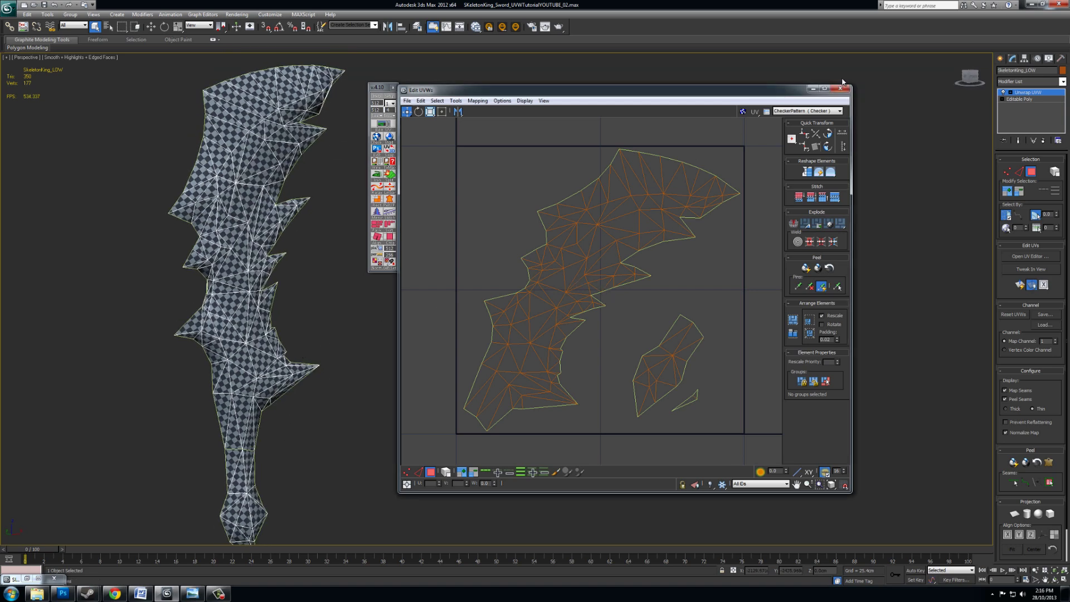
pyautogui.moveTo(624, 324)
pyautogui.mouseDown(button='middle')
pyautogui.moveTo(637, 319)
pyautogui.moveTo(616, 328)
pyautogui.mouseUp(button='middle')
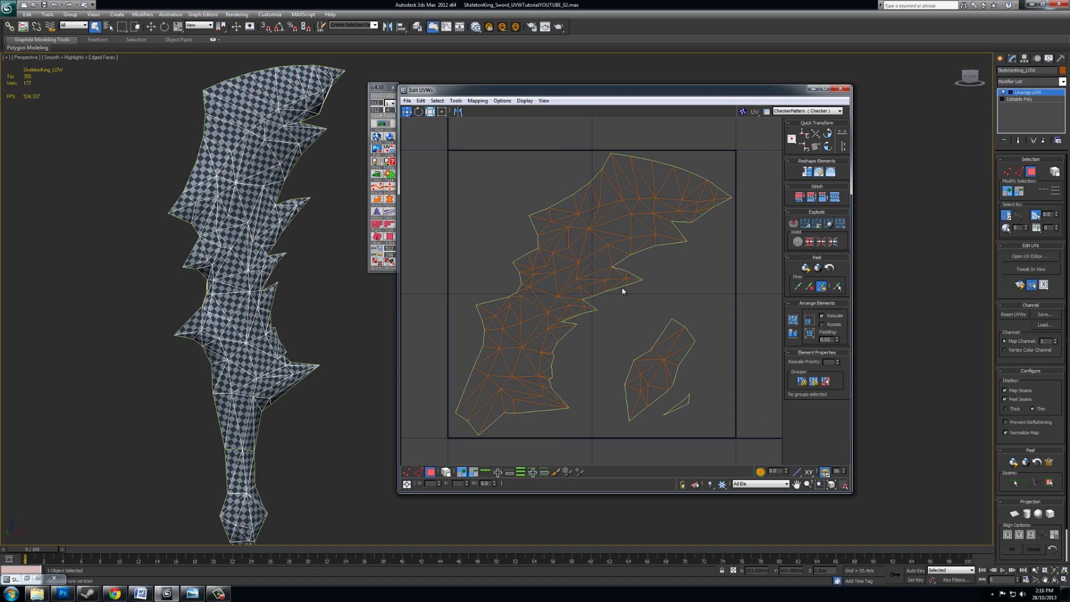
pyautogui.moveTo(292, 334)
pyautogui.keyDown('alt'); pyautogui.mouseDown(button='middle')
pyautogui.moveTo(304, 322)
pyautogui.moveTo(252, 322)
pyautogui.moveTo(393, 301)
pyautogui.moveTo(304, 325)
pyautogui.mouseUp(button='middle'); pyautogui.keyUp('alt')
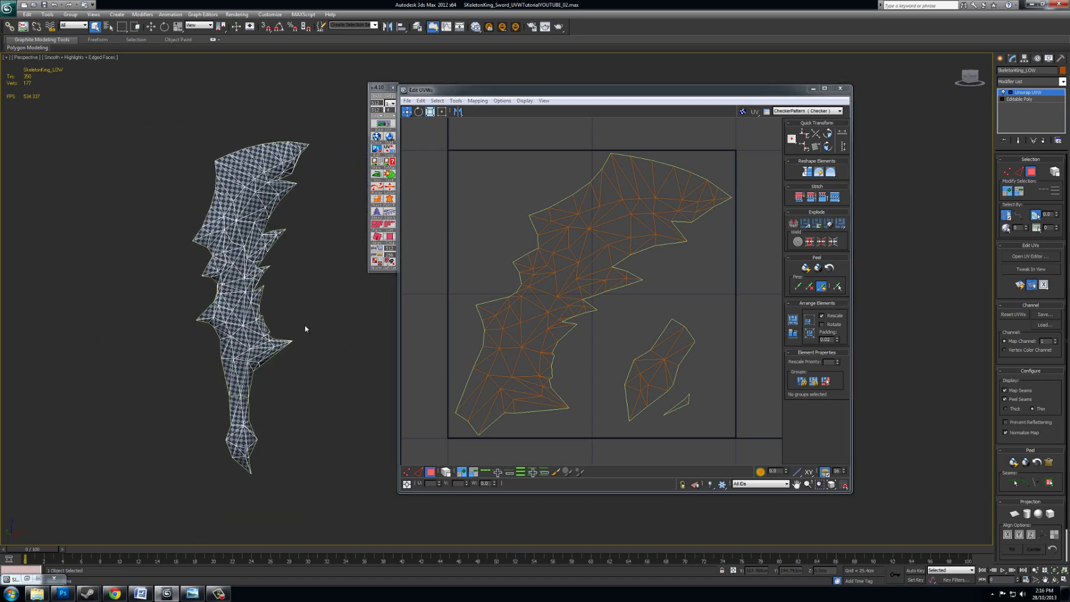
pyautogui.click(609, 342)
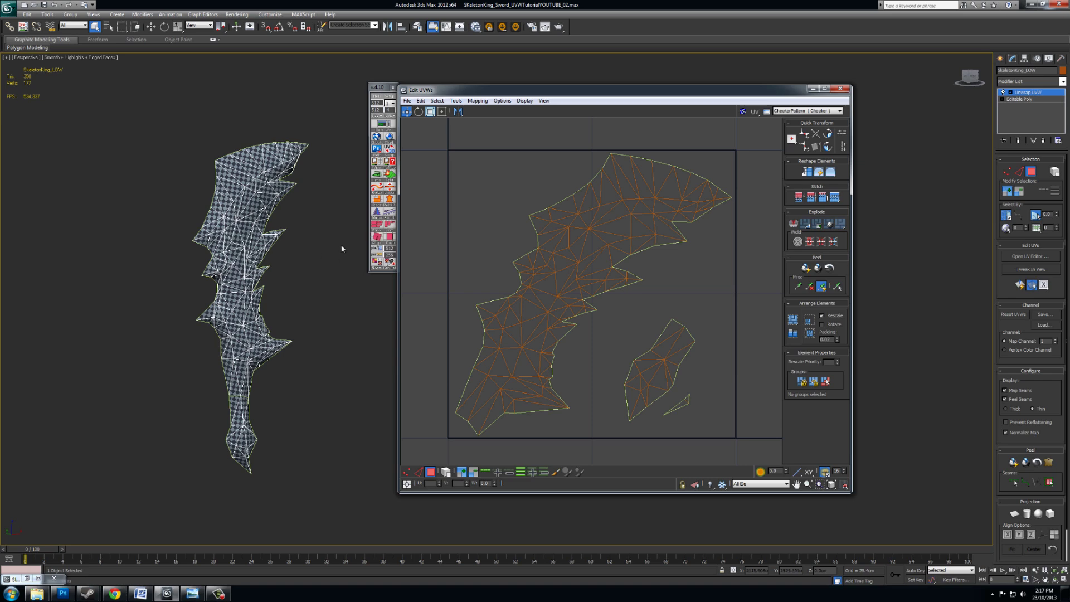
pyautogui.moveTo(253, 273)
pyautogui.keyDown('alt'); pyautogui.mouseDown(button='middle')
pyautogui.moveTo(298, 278)
pyautogui.moveTo(239, 282)
pyautogui.mouseUp(button='middle'); pyautogui.keyUp('alt')
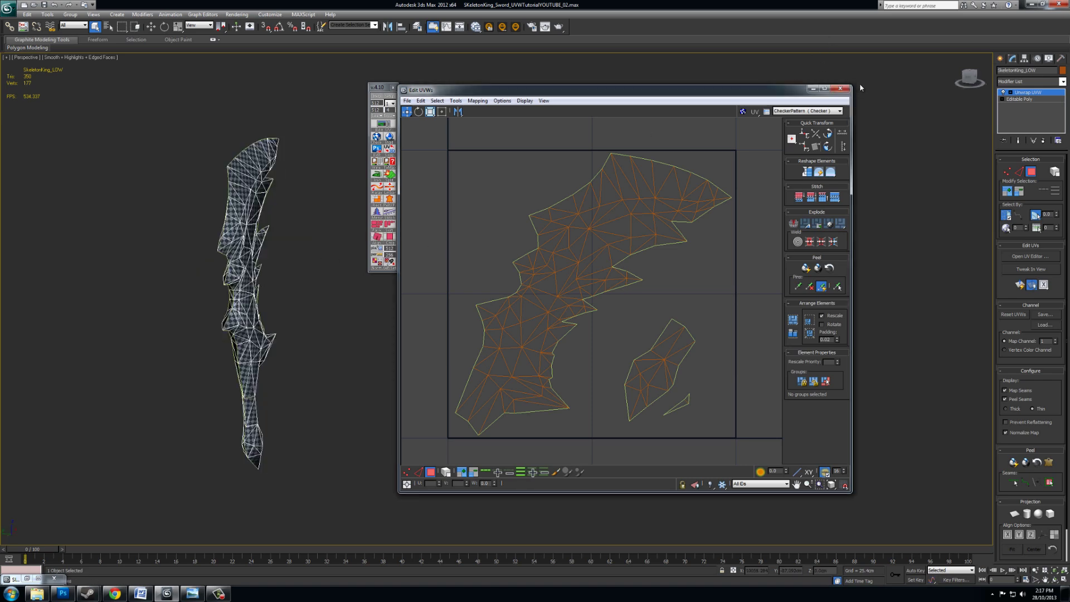
# Close the UV editor and its tool palette, and collapse the sword's whole modifier stack to an Editable Poly
pyautogui.click(840, 88)
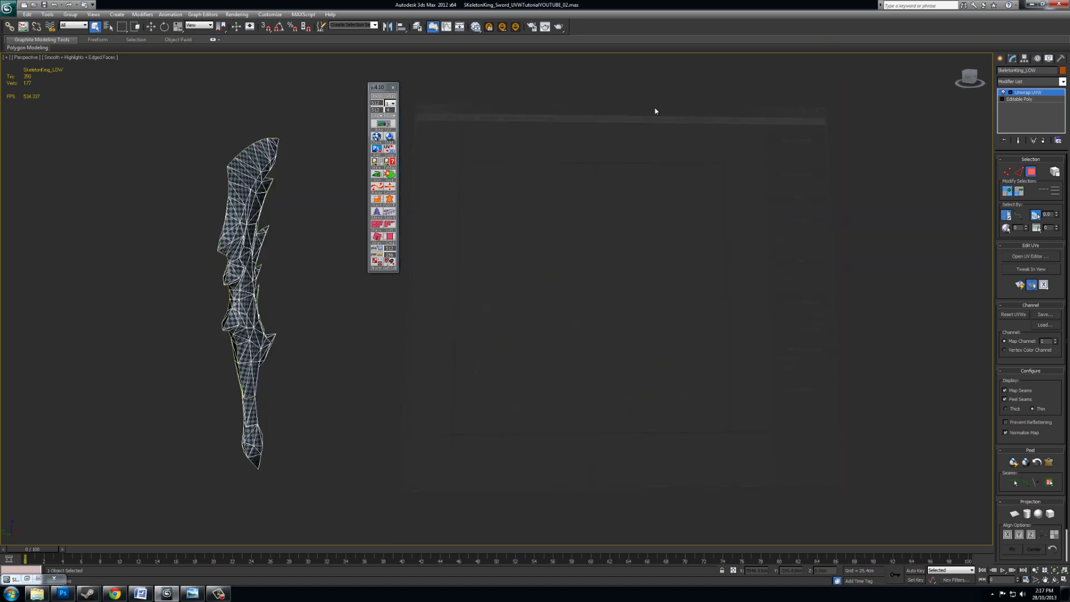
pyautogui.click(393, 87)
pyautogui.keyDown('alt'); pyautogui.moveTo(452, 262); pyautogui.dragTo(548, 264, button='middle'); pyautogui.keyUp('alt')
pyautogui.rightClick(1036, 114)
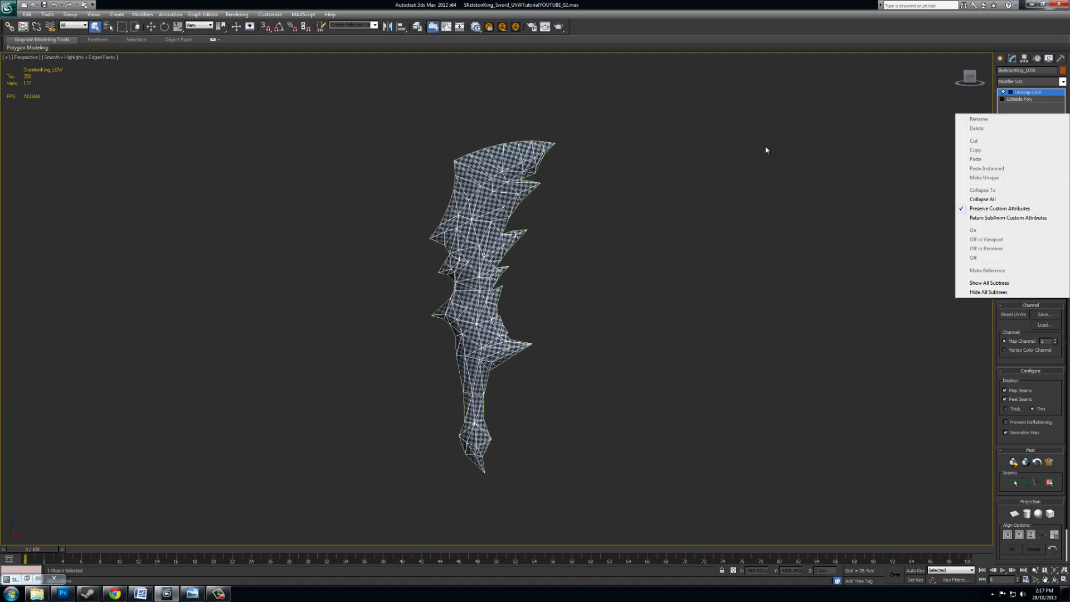
pyautogui.click(766, 148)
pyautogui.rightClick(1043, 115)
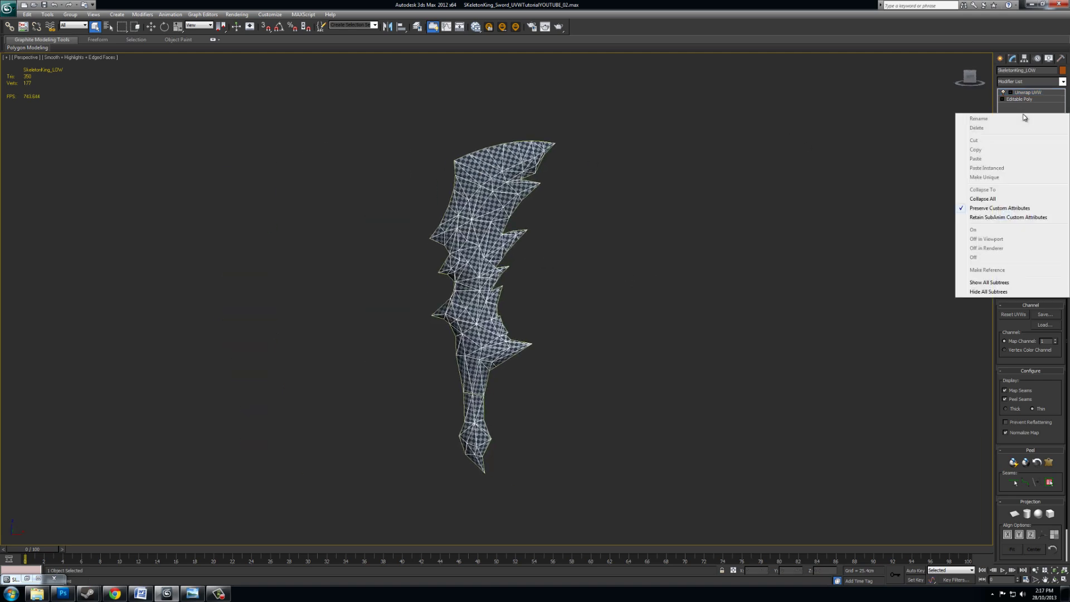
pyautogui.click(983, 199)
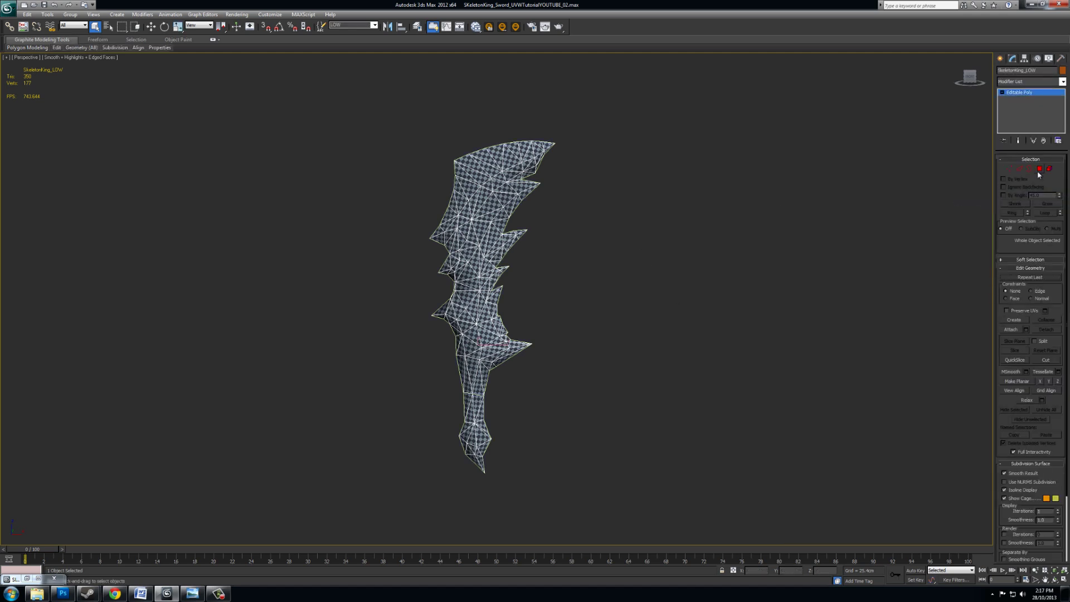
# Select all of the sword's polygons and show the four viewports, with the top view framed on the sword
pyautogui.press('4')
pyautogui.keyDown('alt'); pyautogui.moveTo(633, 311); pyautogui.dragTo(744, 299, button='middle'); pyautogui.keyUp('alt')
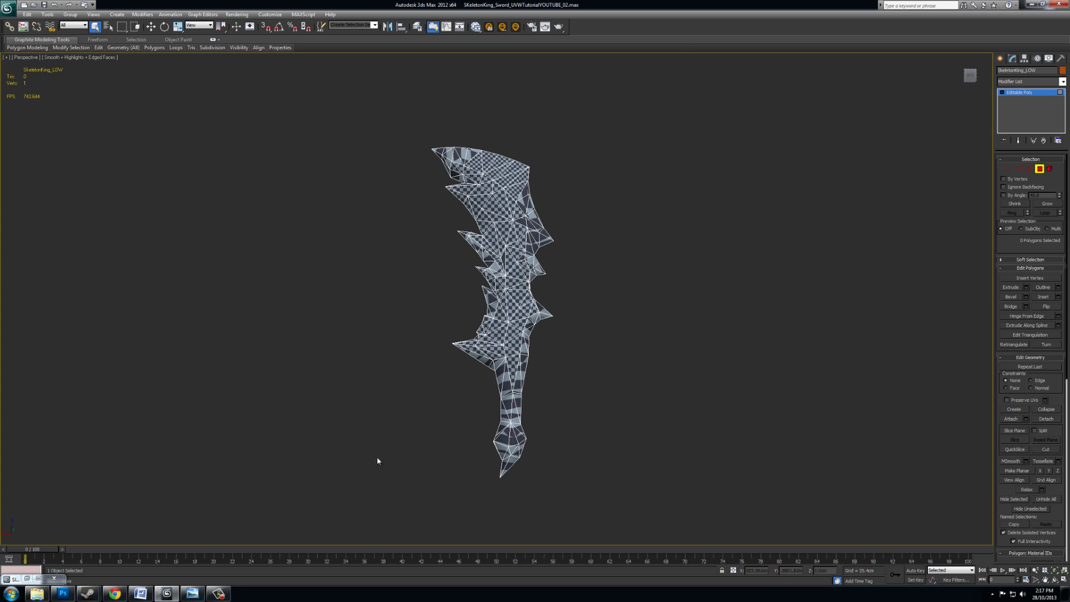
pyautogui.moveTo(671, 87); pyautogui.dragTo(332, 499)
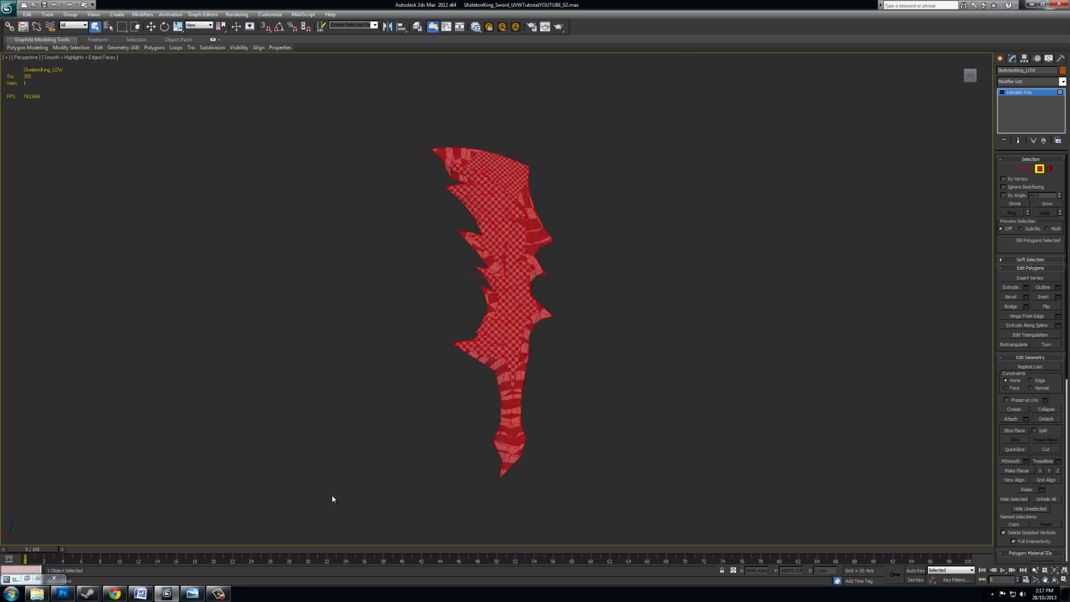
pyautogui.keyDown('alt'); pyautogui.moveTo(405, 389); pyautogui.dragTo(339, 403, button='middle'); pyautogui.keyUp('alt')
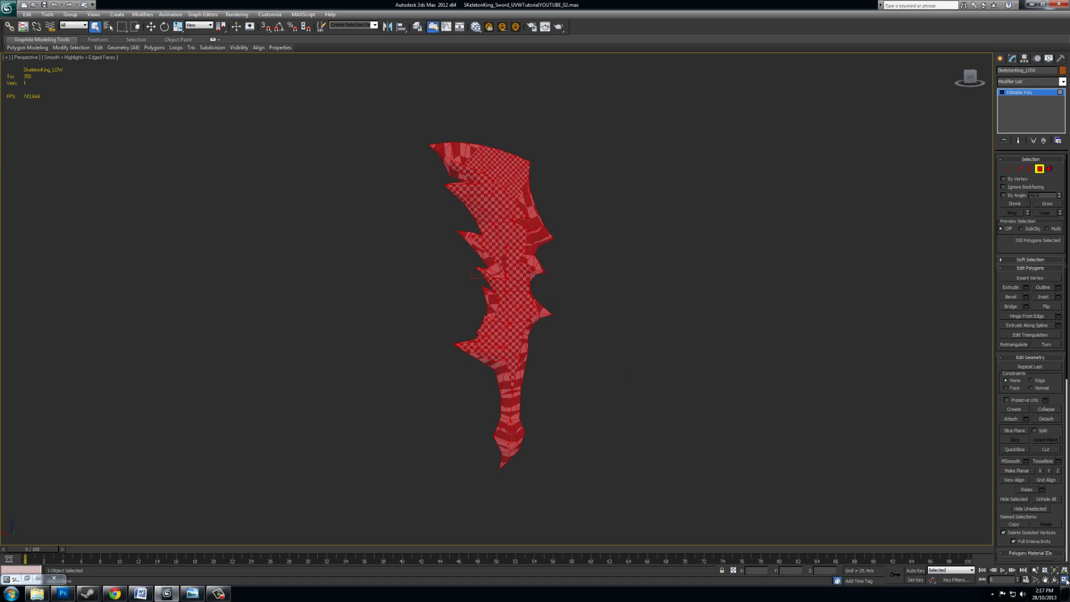
pyautogui.hotkey('alt', 'w')
pyautogui.moveTo(293, 181); pyautogui.dragTo(299, 189, button='middle')
pyautogui.scroll(4, 335, 195)
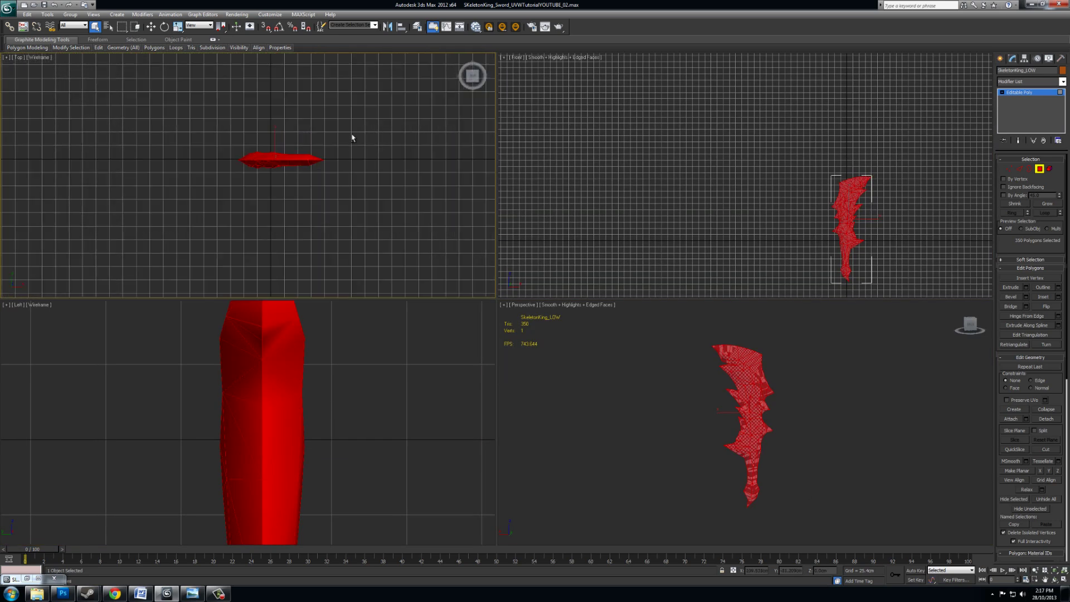
# Try deselecting the sword half above the centre line in the top view, and reselect all polygons
pyautogui.moveTo(369, 98); pyautogui.dragTo(193, 162)
pyautogui.scroll(5, 728, 424)
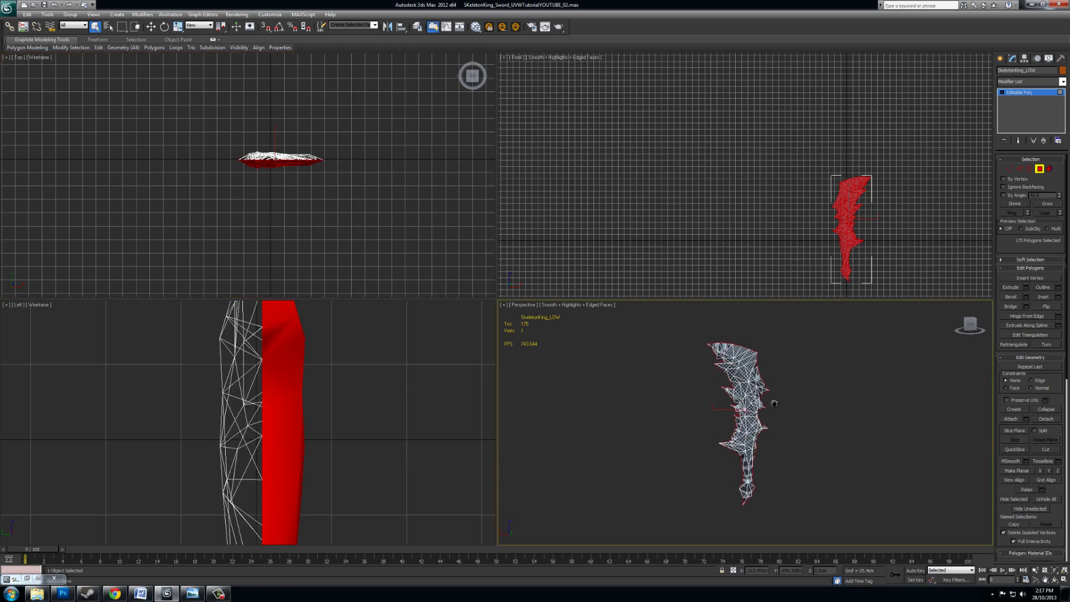
pyautogui.hotkey('ctrl', 'a')
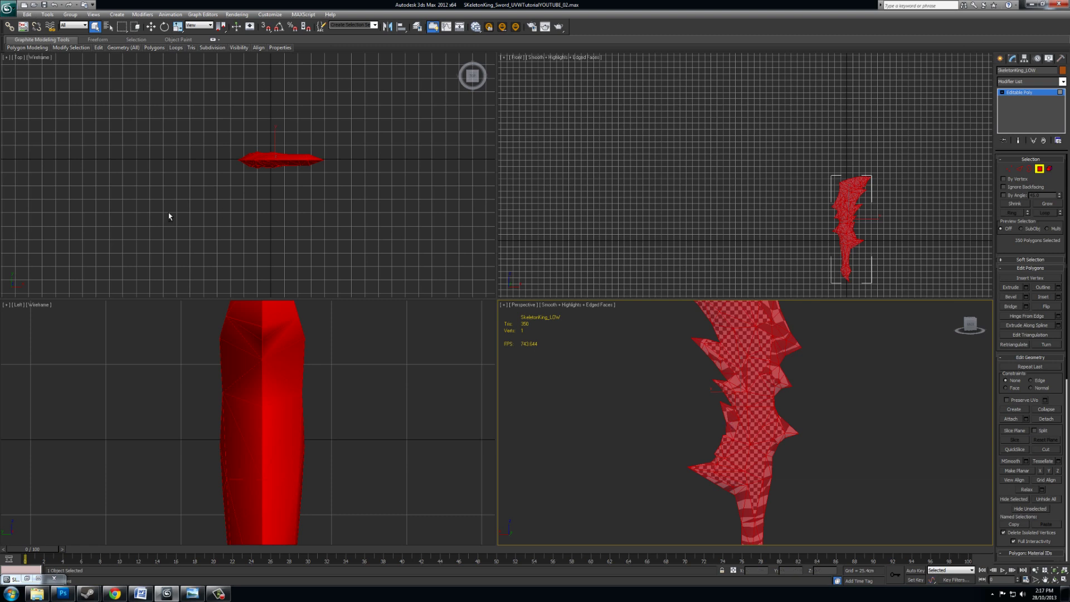
# Deselect the sword half below the centre line in the top view, including the stray polygons still selected on that side
pyautogui.moveTo(114, 232); pyautogui.dragTo(355, 165)
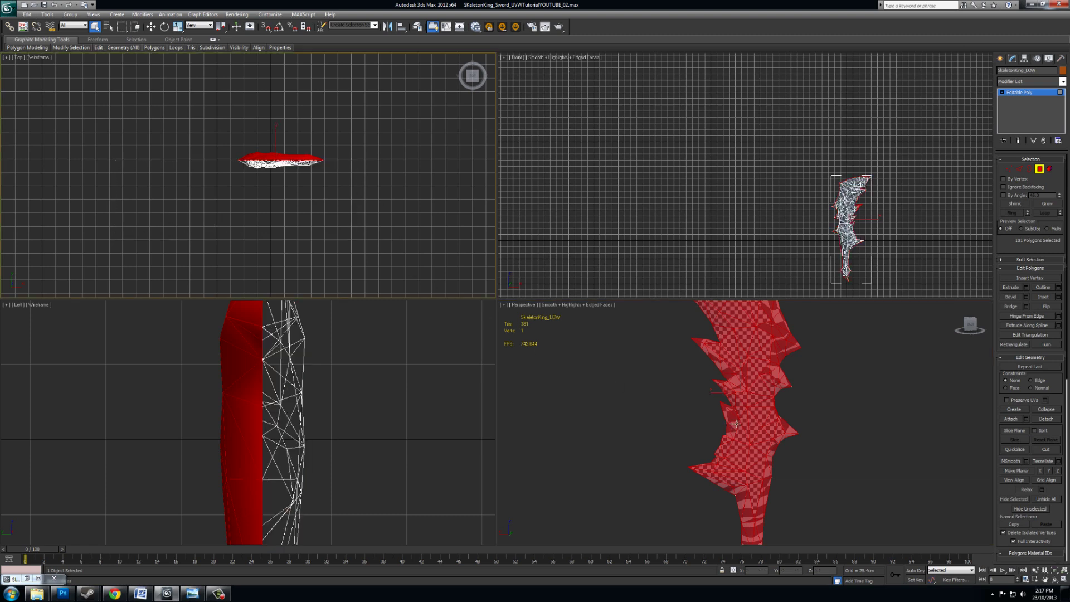
pyautogui.keyDown('alt'); pyautogui.moveTo(736, 424); pyautogui.dragTo(765, 434, button='middle'); pyautogui.keyUp('alt')
pyautogui.keyDown('alt'); pyautogui.click(722, 395); pyautogui.keyUp('alt')
pyautogui.scroll(3, 742, 420)
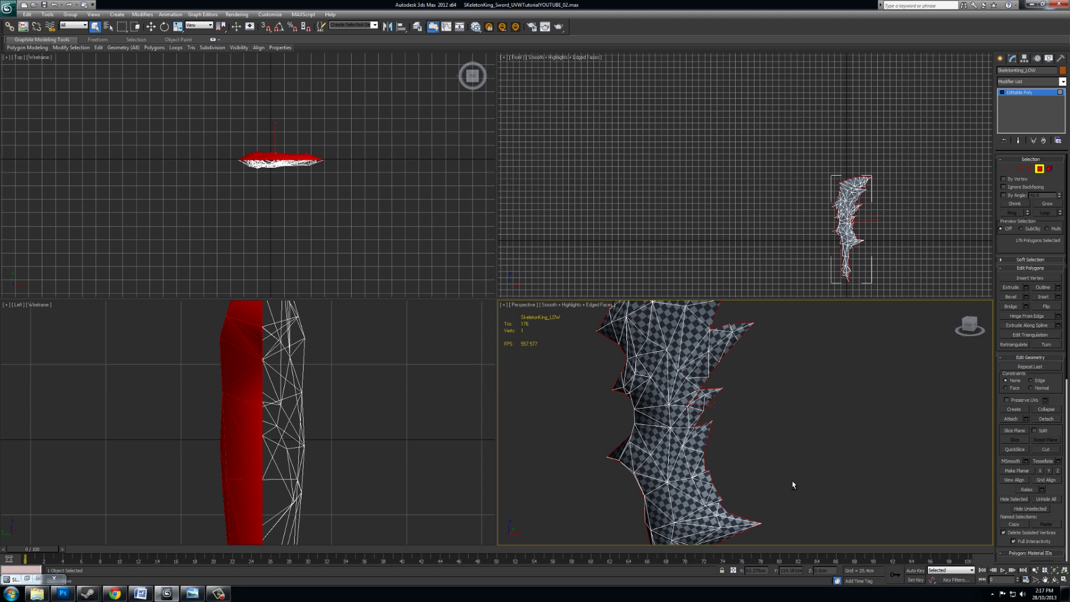
pyautogui.keyDown('alt'); pyautogui.moveTo(794, 485); pyautogui.dragTo(739, 428, button='middle'); pyautogui.keyUp('alt')
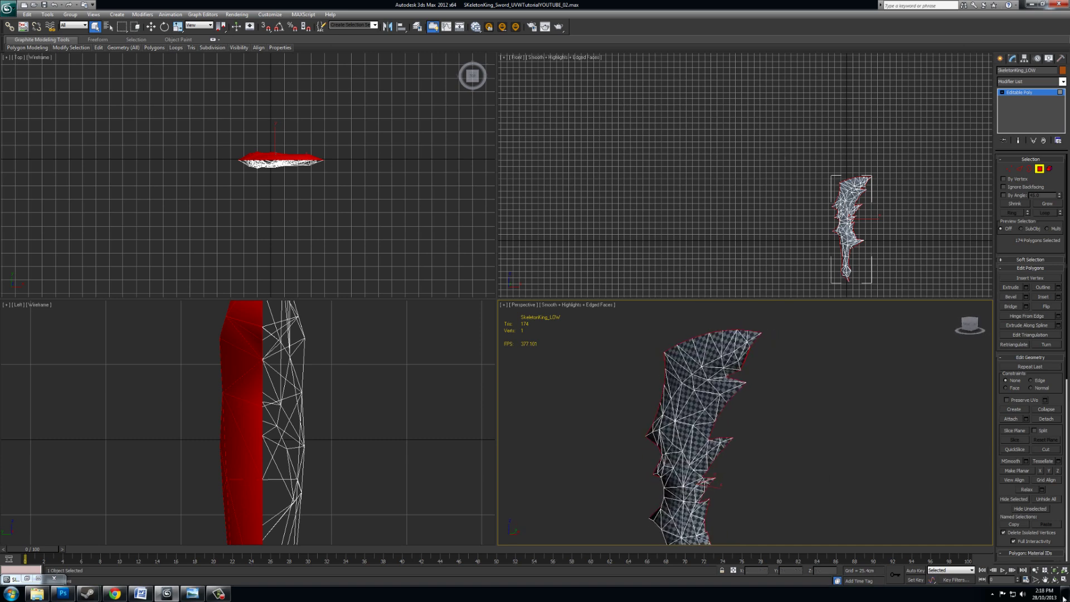
# Enlarge the perspective view to full size and clear the polygon selection on the sword
pyautogui.click(1064, 581)
pyautogui.keyDown('alt'); pyautogui.moveTo(674, 409); pyautogui.dragTo(577, 317, button='middle'); pyautogui.keyUp('alt')
pyautogui.click(581, 381)
pyautogui.moveTo(602, 359); pyautogui.dragTo(755, 312, button='middle')
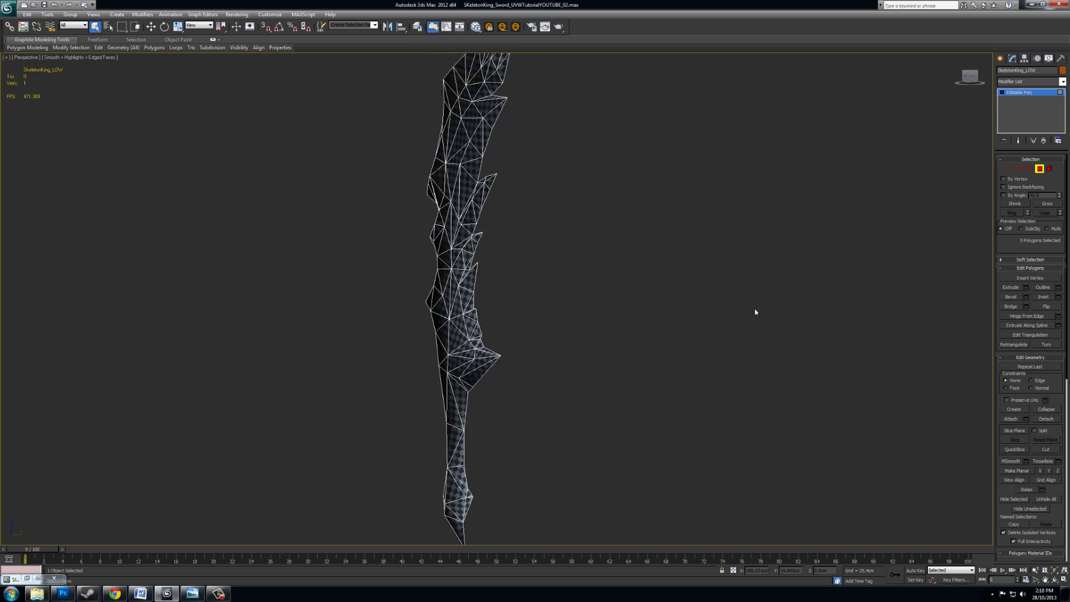
# Mirror the sword half across the world Y axis as a copy to form the opposite side
pyautogui.click(1039, 171)
pyautogui.keyDown('alt'); pyautogui.moveTo(660, 391); pyautogui.dragTo(616, 403, button='middle'); pyautogui.keyUp('alt')
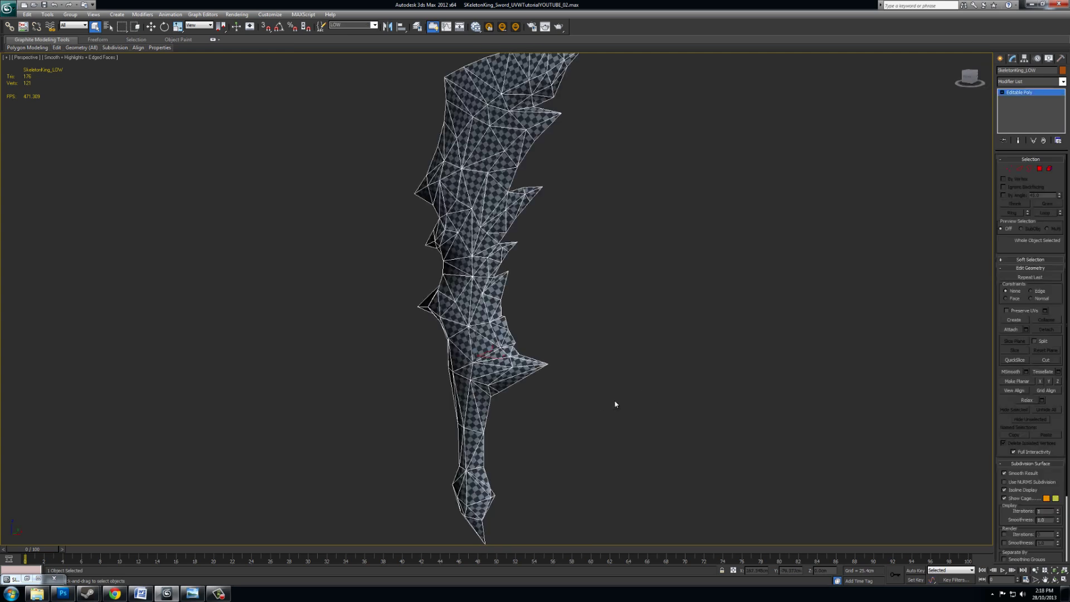
pyautogui.scroll(-4, 613, 400)
pyautogui.scroll(2, 609, 390)
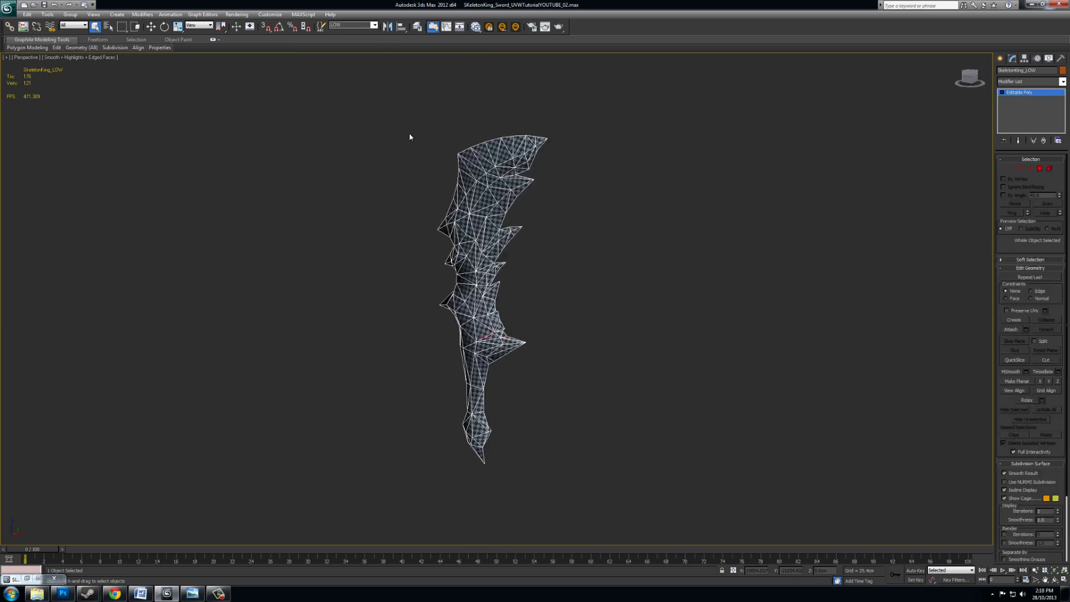
pyautogui.scroll(3, 967, 142)
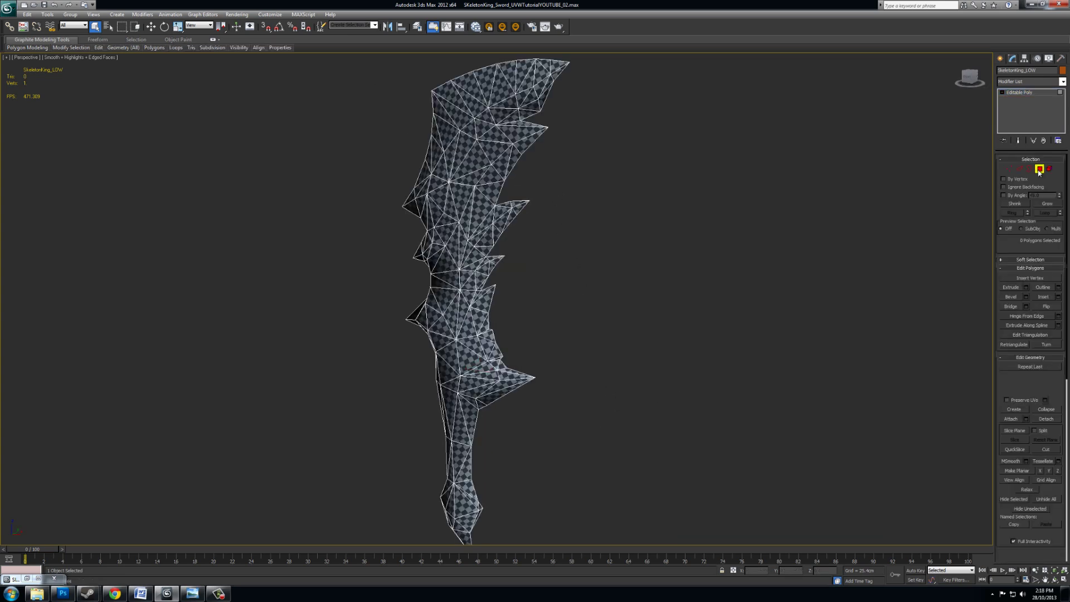
pyautogui.scroll(-3, 682, 301)
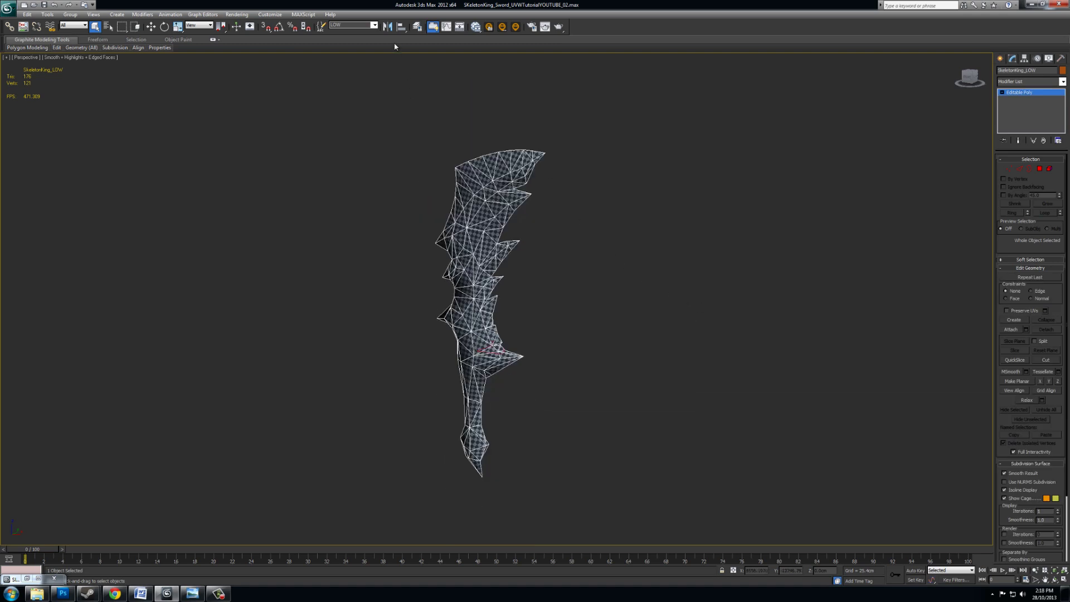
pyautogui.click(387, 27)
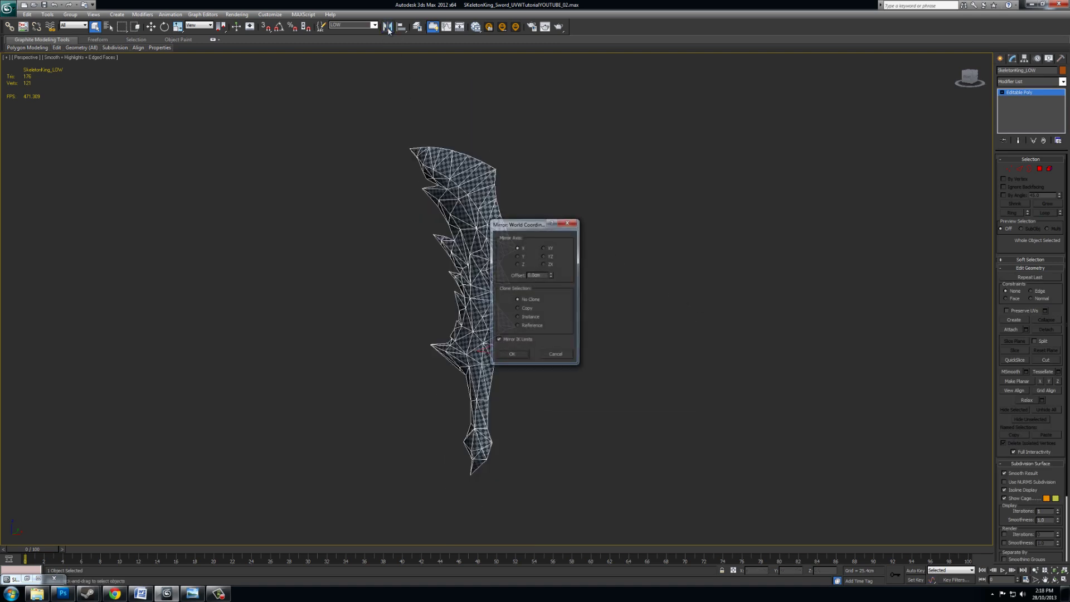
pyautogui.moveTo(525, 225); pyautogui.dragTo(656, 214)
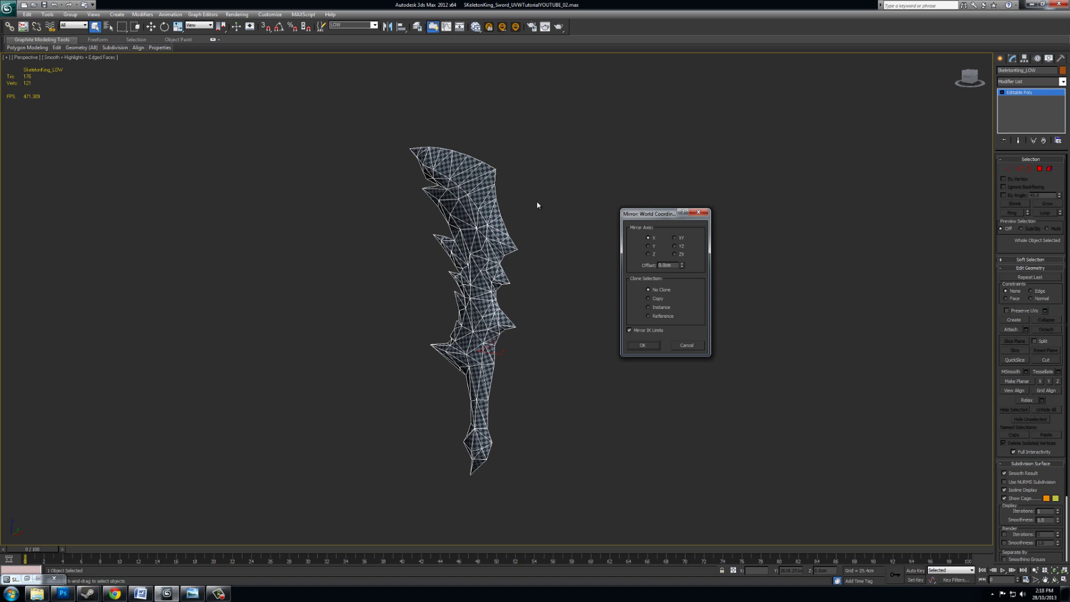
pyautogui.click(649, 299)
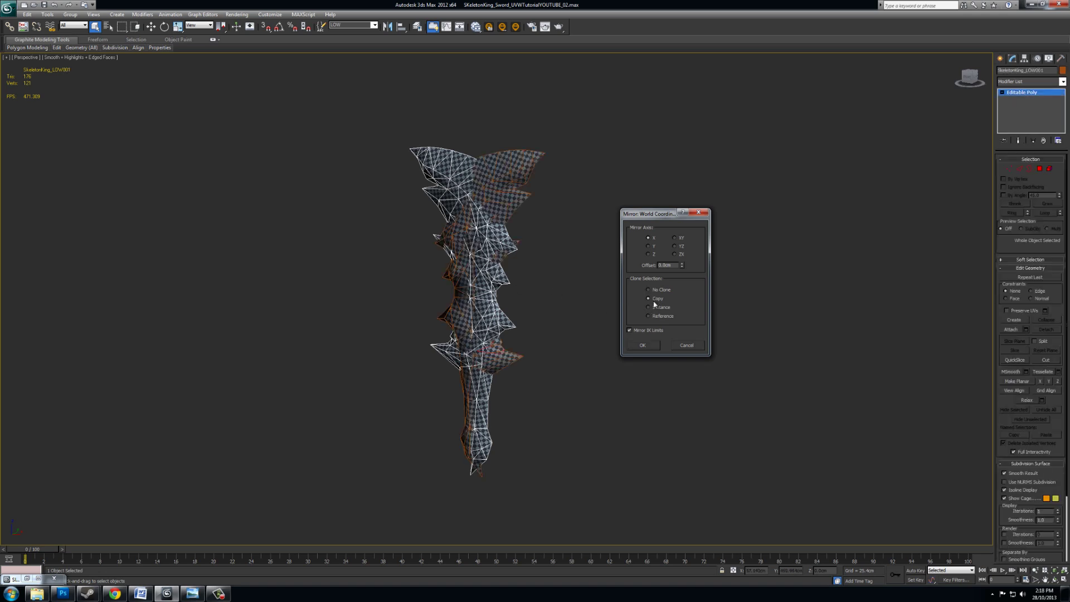
pyautogui.click(648, 247)
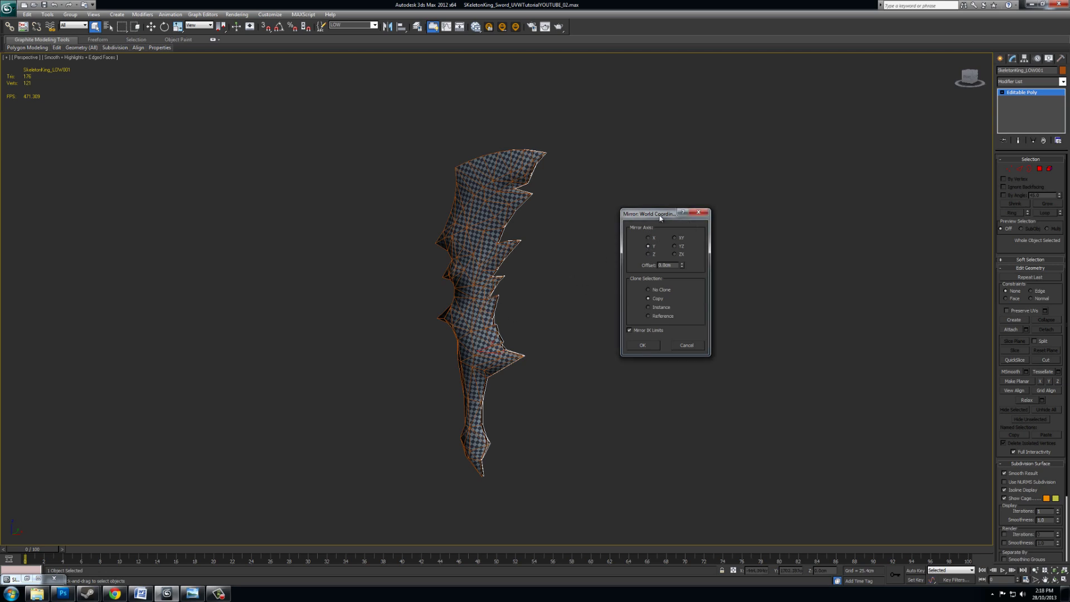
pyautogui.moveTo(664, 214); pyautogui.dragTo(713, 134)
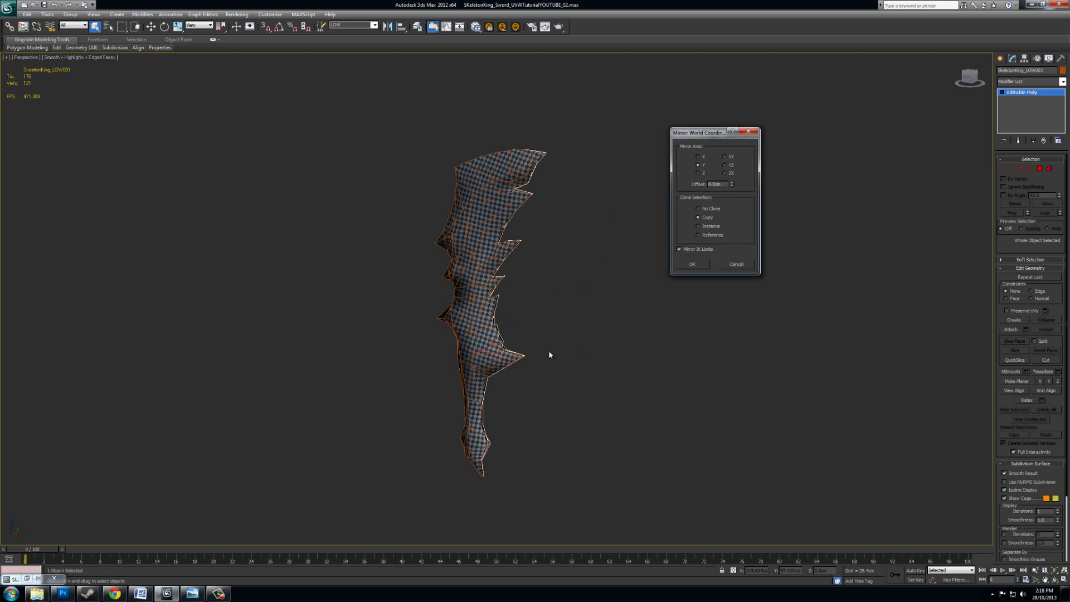
pyautogui.click(693, 265)
# Examine how the original and mirrored sword halves meet along the centre seam from the blade to the guard
pyautogui.keyDown('alt'); pyautogui.moveTo(585, 320); pyautogui.dragTo(629, 329, button='middle'); pyautogui.keyUp('alt')
pyautogui.scroll(4, 615, 351)
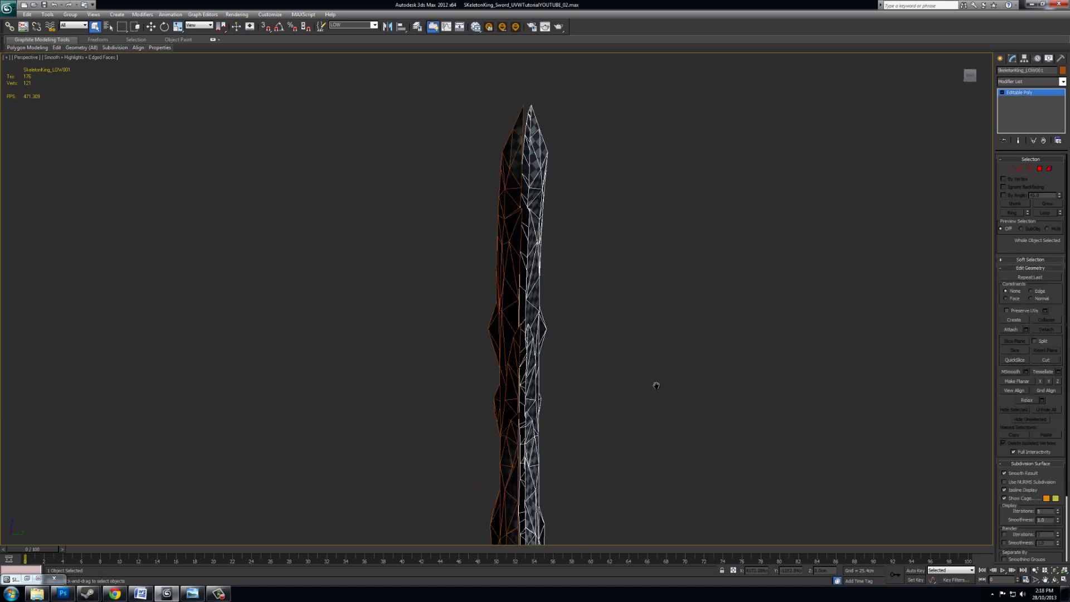
pyautogui.moveTo(657, 383); pyautogui.dragTo(650, 214, button='middle')
pyautogui.keyDown('alt'); pyautogui.moveTo(667, 337); pyautogui.dragTo(583, 279, button='middle'); pyautogui.keyUp('alt')
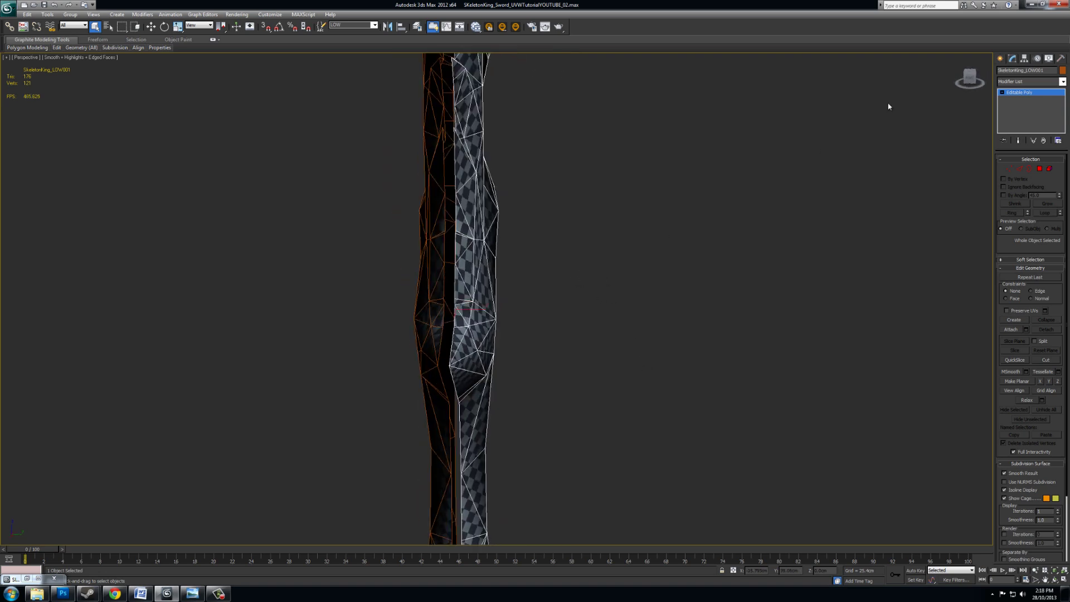
pyautogui.keyDown('alt'); pyautogui.moveTo(569, 326); pyautogui.dragTo(577, 365, button='middle'); pyautogui.keyUp('alt')
pyautogui.keyDown('alt'); pyautogui.moveTo(641, 385); pyautogui.dragTo(609, 375, button='middle'); pyautogui.keyUp('alt')
pyautogui.scroll(-4, 624, 378)
pyautogui.scroll(3, 595, 376)
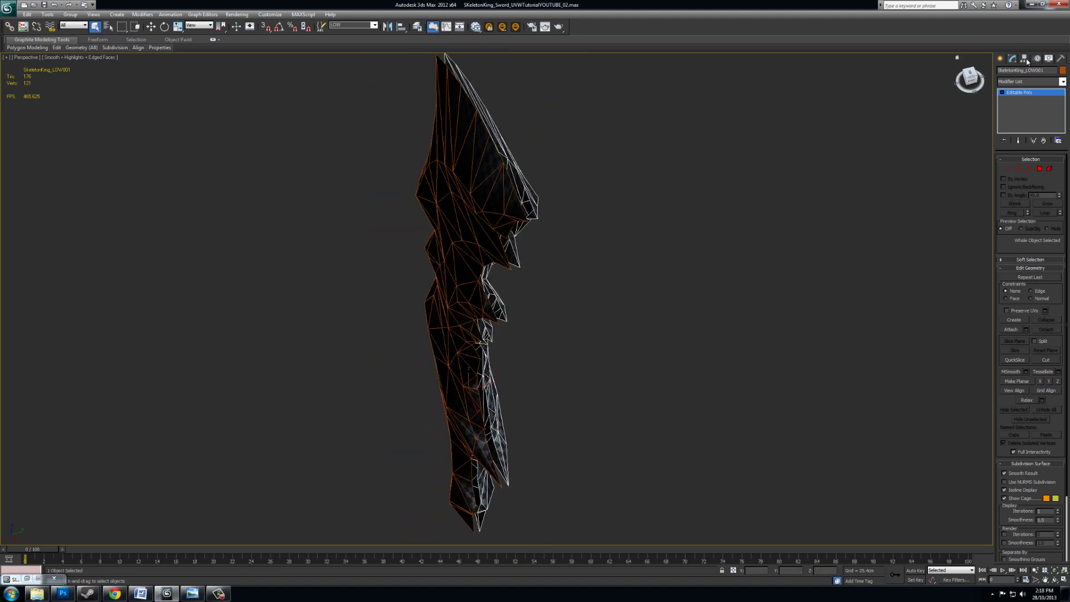
# Restrict transforms to the mirrored half's pivot and turn on 3D snapping to vertices
pyautogui.click(1026, 59)
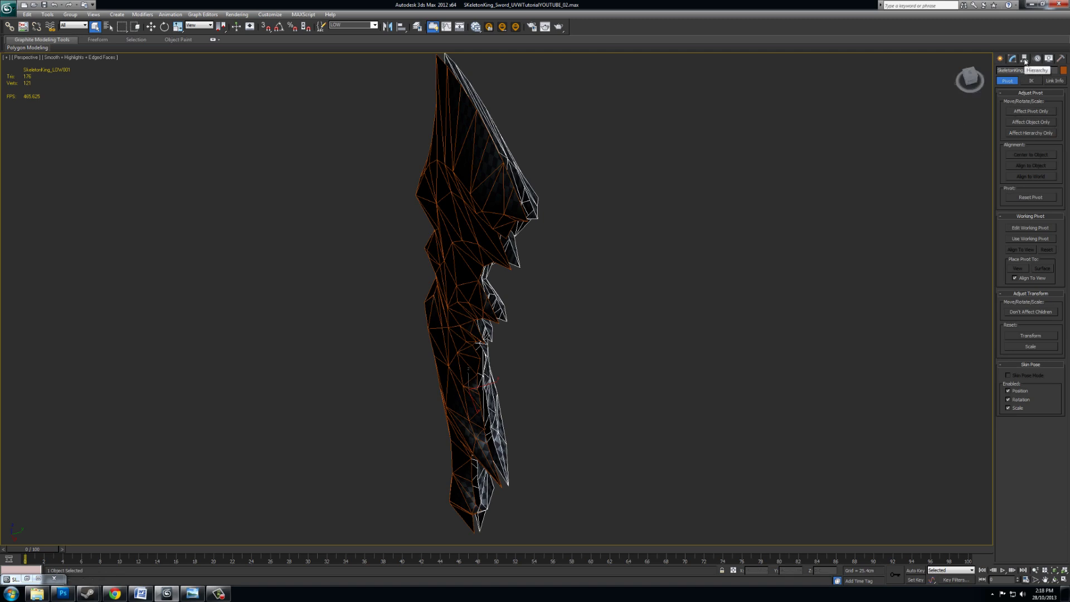
pyautogui.click(1032, 112)
pyautogui.moveTo(524, 280); pyautogui.dragTo(509, 270, button='middle')
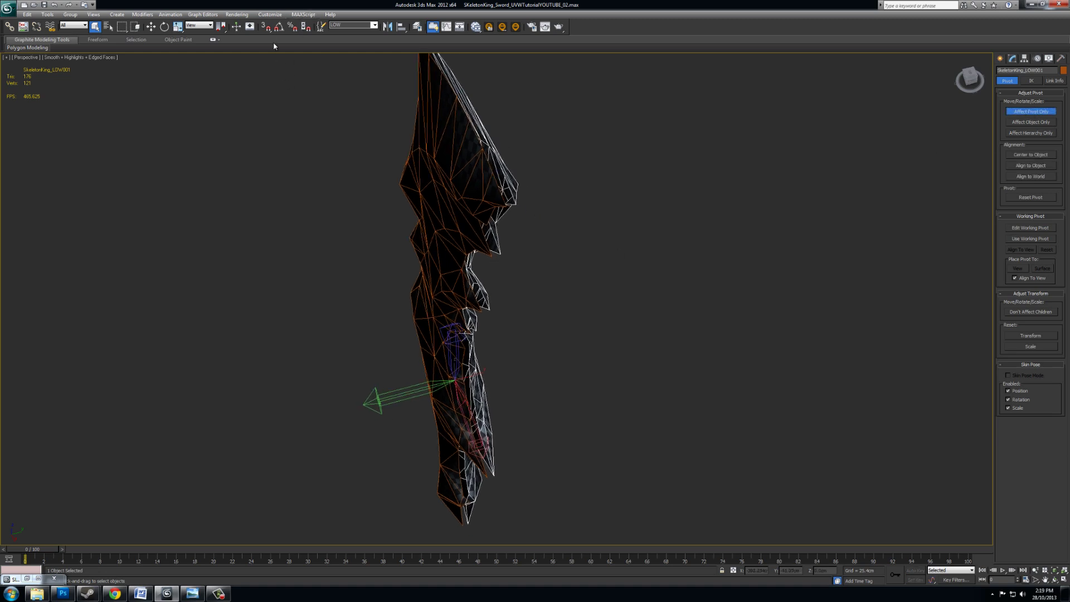
pyautogui.click(265, 26)
pyautogui.rightClick(266, 27)
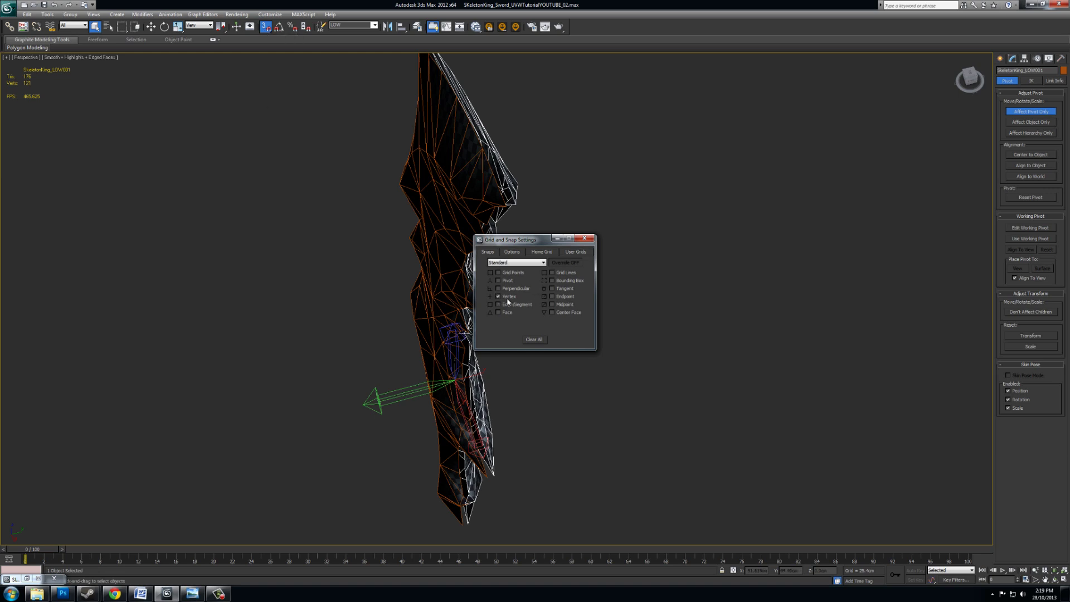
pyautogui.click(591, 240)
# Move the mirrored half's pivot onto the vertex at the tip of its guard spike
pyautogui.keyDown('alt'); pyautogui.moveTo(630, 355); pyautogui.dragTo(612, 284, button='middle'); pyautogui.keyUp('alt')
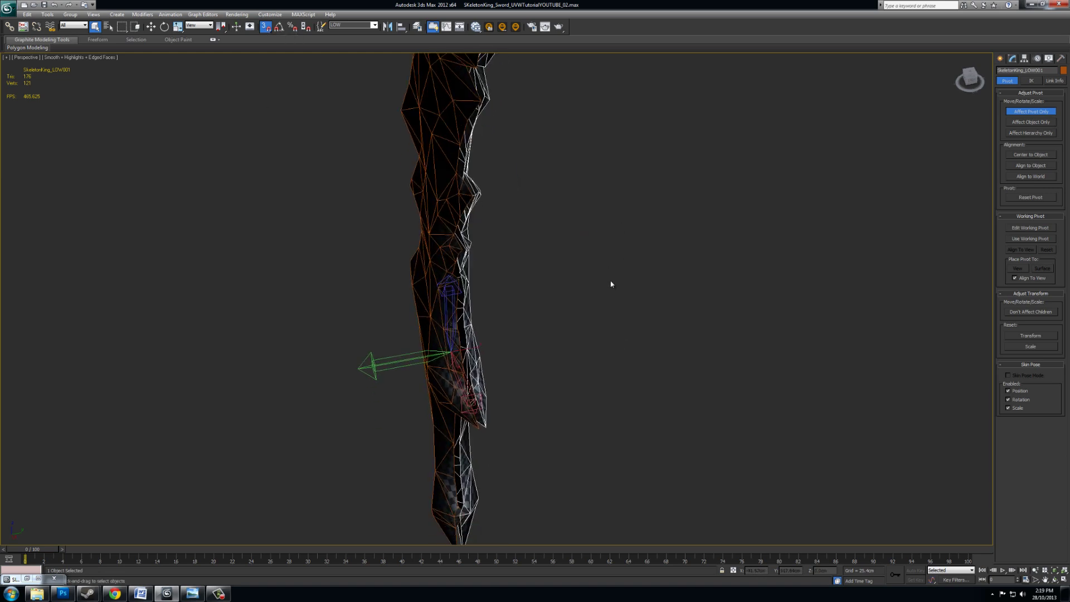
pyautogui.press('w')
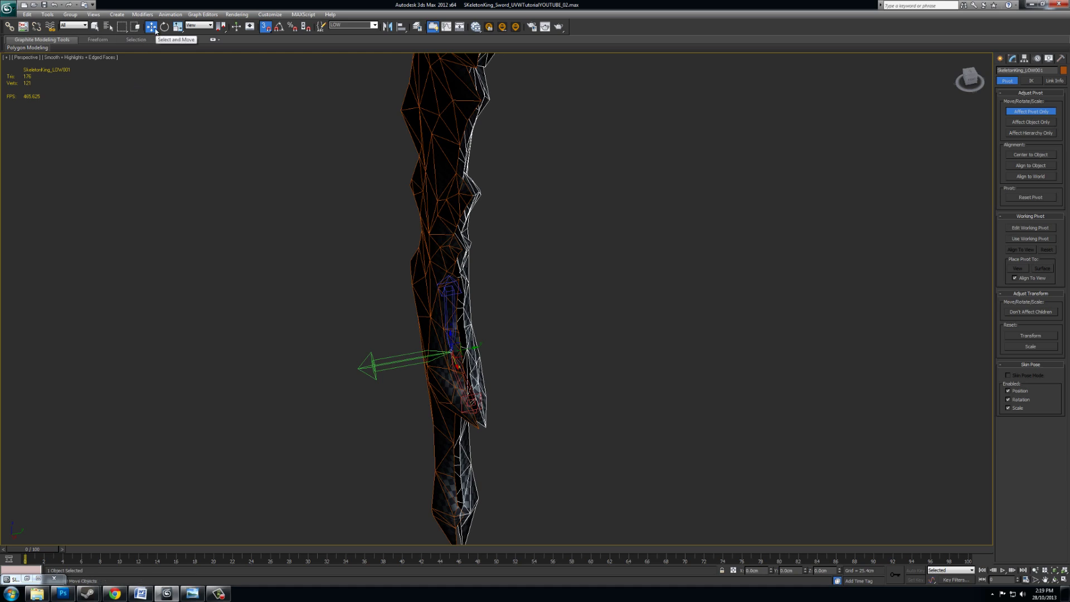
pyautogui.moveTo(554, 281); pyautogui.dragTo(558, 337, button='middle')
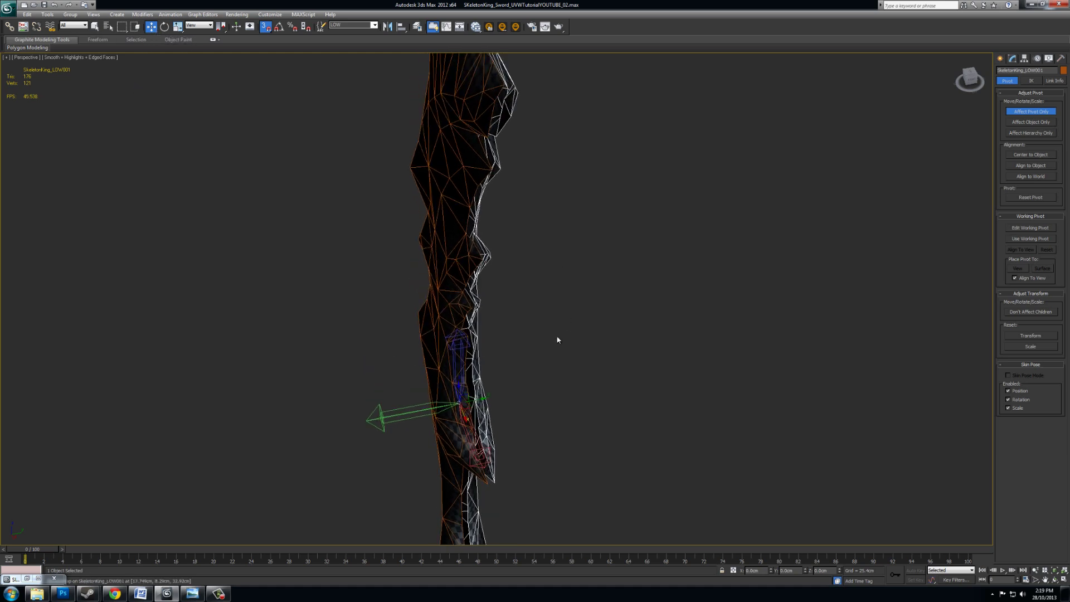
pyautogui.moveTo(457, 402); pyautogui.dragTo(494, 483)
pyautogui.keyDown('alt'); pyautogui.moveTo(500, 482); pyautogui.dragTo(580, 371, button='middle'); pyautogui.keyUp('alt')
pyautogui.scroll(3, 563, 359)
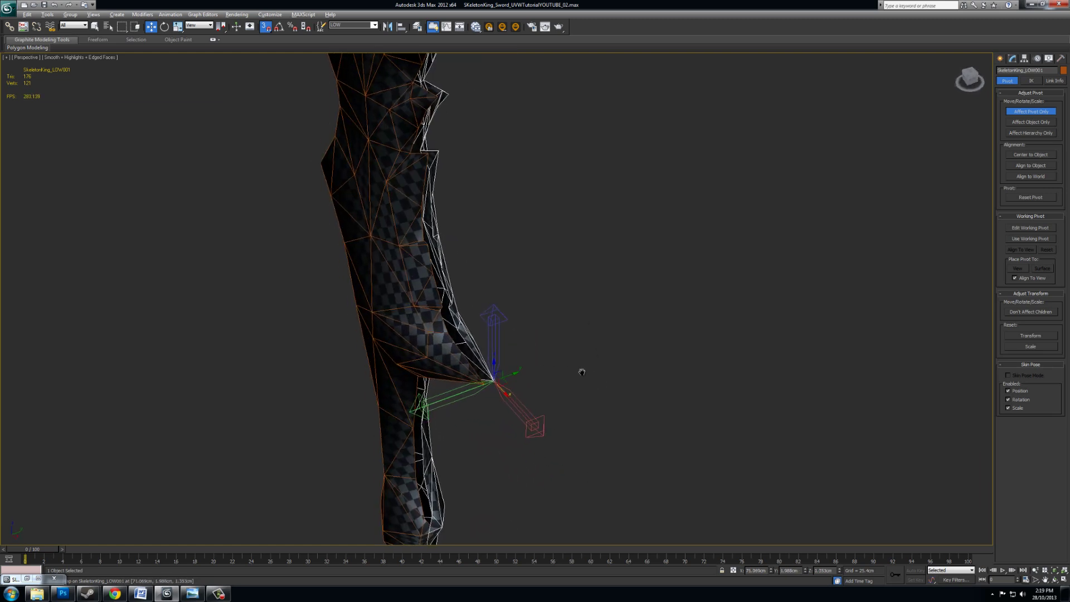
# Leave pivot editing, snap the mirrored half onto the original's matching guard-spike tip, and turn off snapping
pyautogui.click(1045, 116)
pyautogui.keyDown('alt'); pyautogui.moveTo(745, 287); pyautogui.dragTo(732, 280, button='middle'); pyautogui.keyUp('alt')
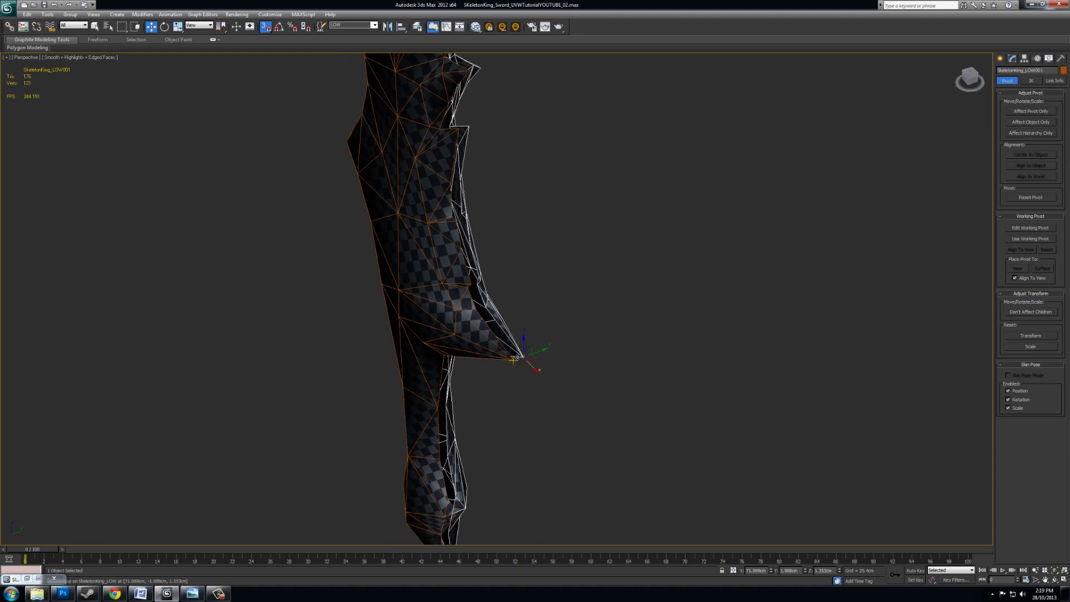
pyautogui.moveTo(521, 358); pyautogui.dragTo(521, 362)
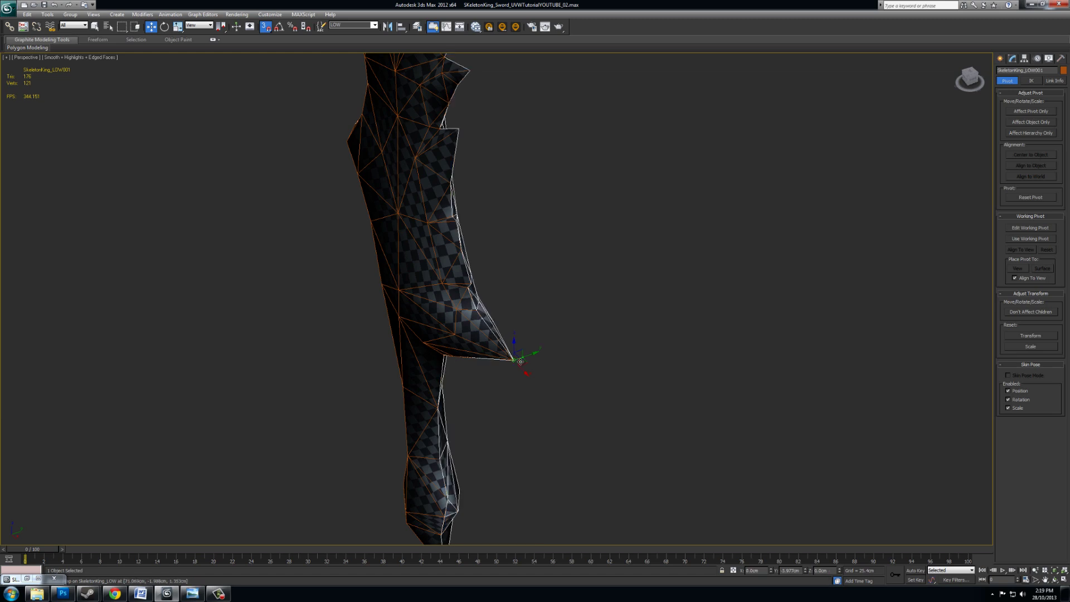
pyautogui.keyDown('alt'); pyautogui.moveTo(514, 361); pyautogui.dragTo(635, 342, button='middle'); pyautogui.keyUp('alt')
pyautogui.click(268, 29)
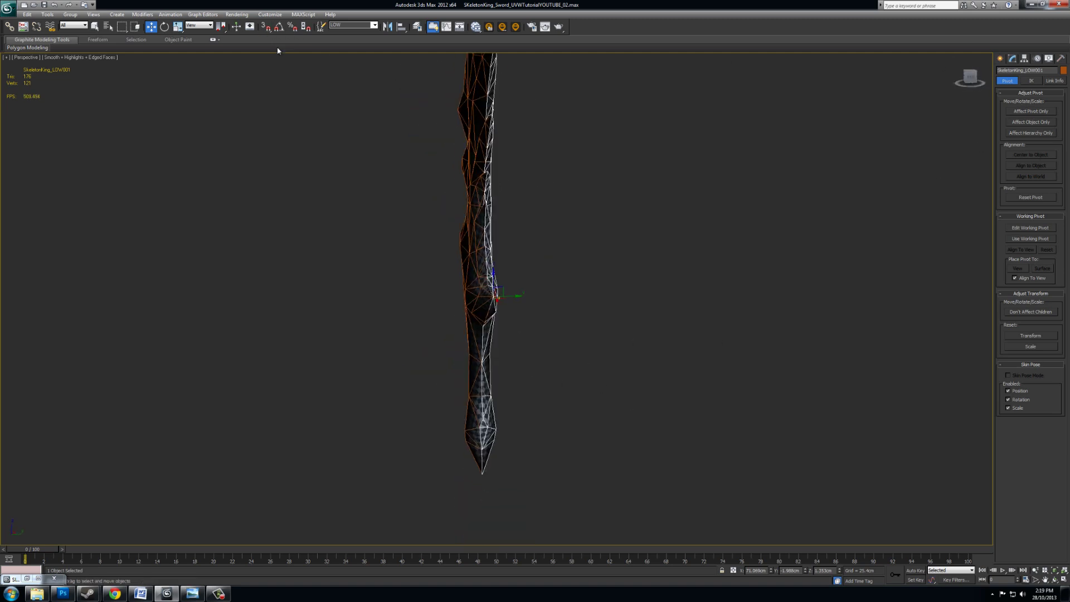
# Delete the two stray polygons overlapping the seam at the mirrored half's pommel and leave polygon editing
pyautogui.moveTo(617, 410); pyautogui.dragTo(614, 320, button='middle')
pyautogui.scroll(6, 580, 336)
pyautogui.moveTo(557, 356); pyautogui.dragTo(609, 341, button='middle')
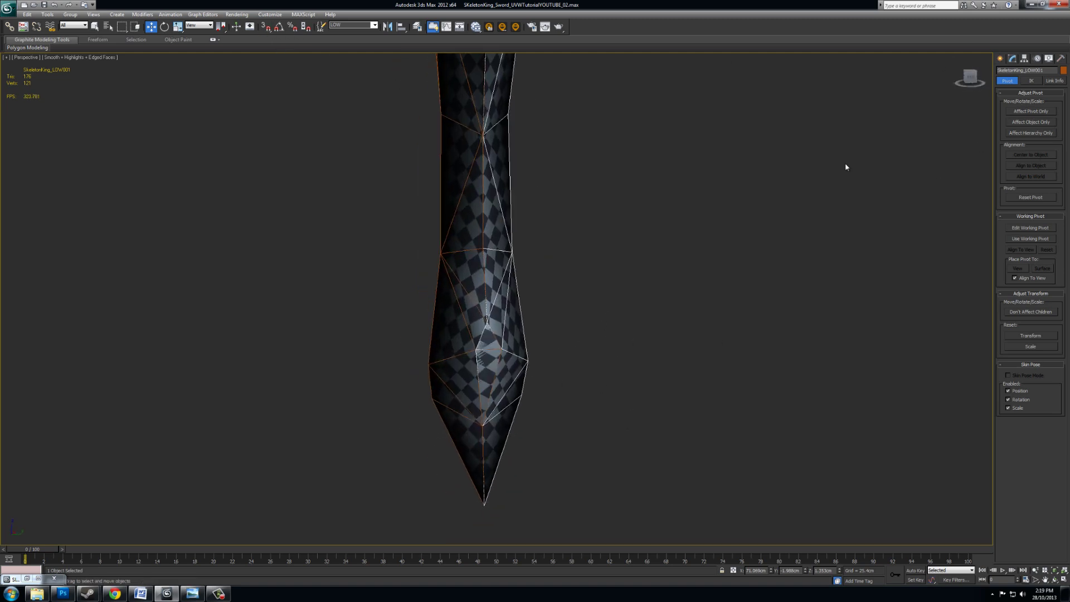
pyautogui.click(1013, 59)
pyautogui.click(1041, 169)
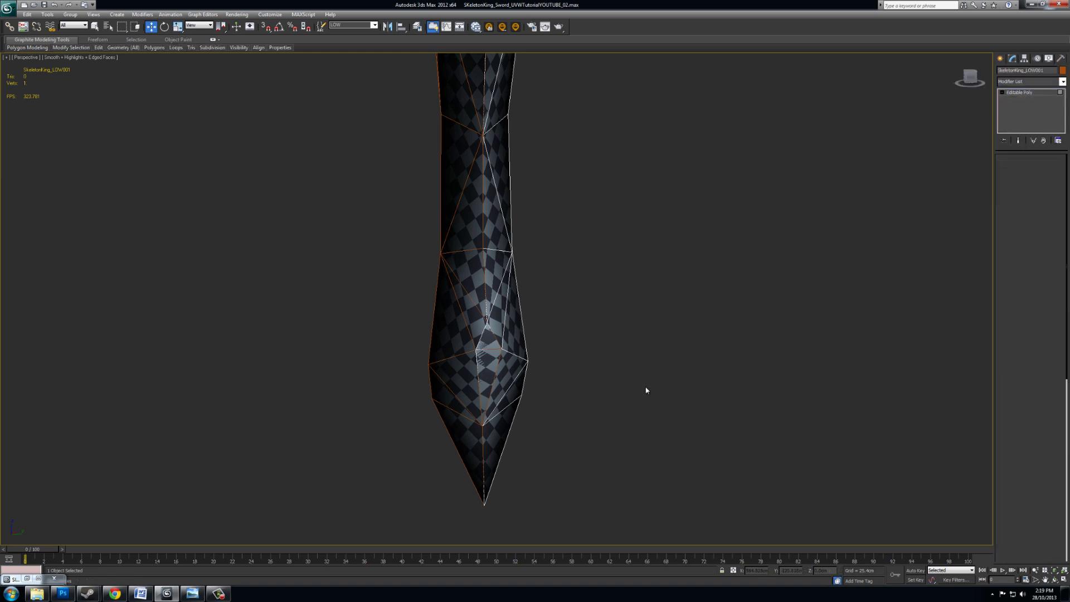
pyautogui.keyDown('alt'); pyautogui.moveTo(645, 390); pyautogui.dragTo(530, 316, button='middle'); pyautogui.keyUp('alt')
pyautogui.click(474, 328)
pyautogui.keyDown('ctrl'); pyautogui.click(470, 355); pyautogui.keyUp('ctrl')
pyautogui.keyDown('alt'); pyautogui.moveTo(591, 391); pyautogui.dragTo(643, 346, button='middle'); pyautogui.keyUp('alt')
pyautogui.click(614, 310)
pyautogui.scroll(-4, 643, 347)
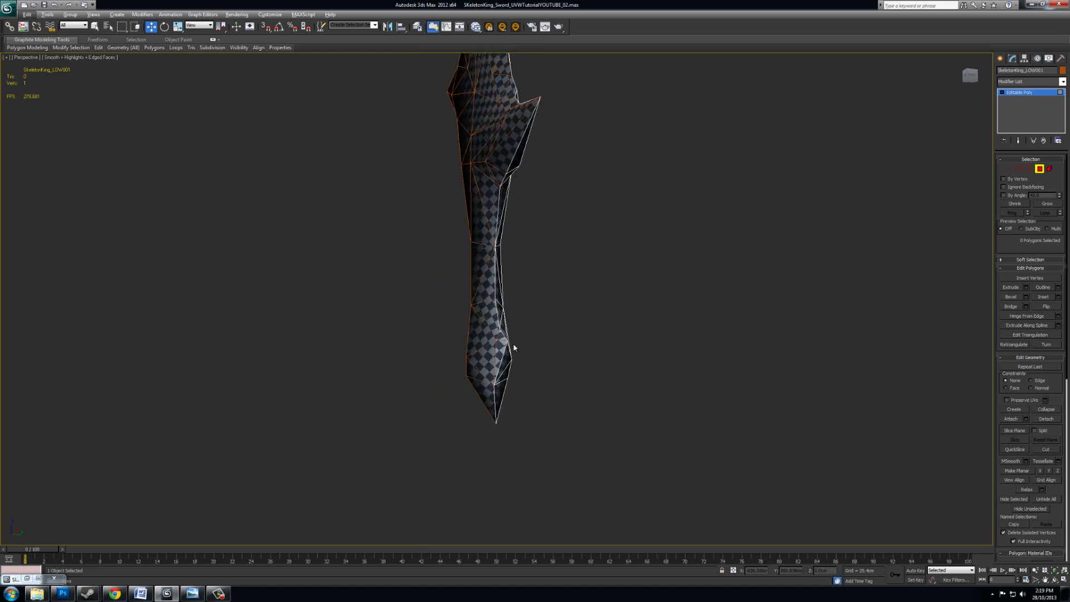
pyautogui.keyDown('alt'); pyautogui.moveTo(501, 380); pyautogui.dragTo(622, 346, button='middle'); pyautogui.keyUp('alt')
pyautogui.click(1040, 170)
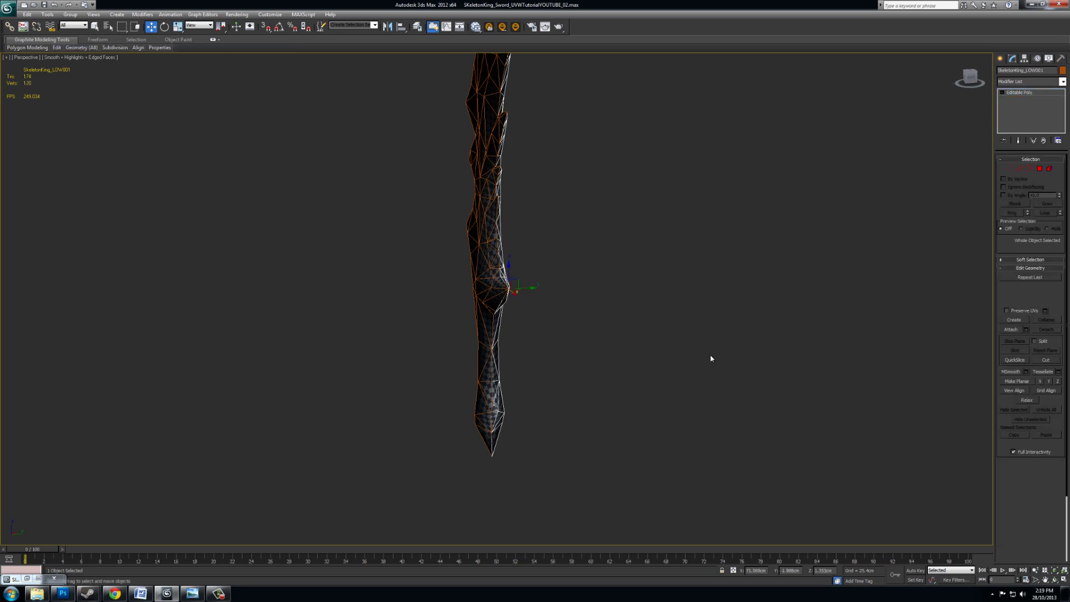
# Attach the mirrored half to the original sword half so both form one object
pyautogui.click(477, 261)
pyautogui.keyDown('alt'); pyautogui.moveTo(646, 341); pyautogui.dragTo(608, 298, button='middle'); pyautogui.keyUp('alt')
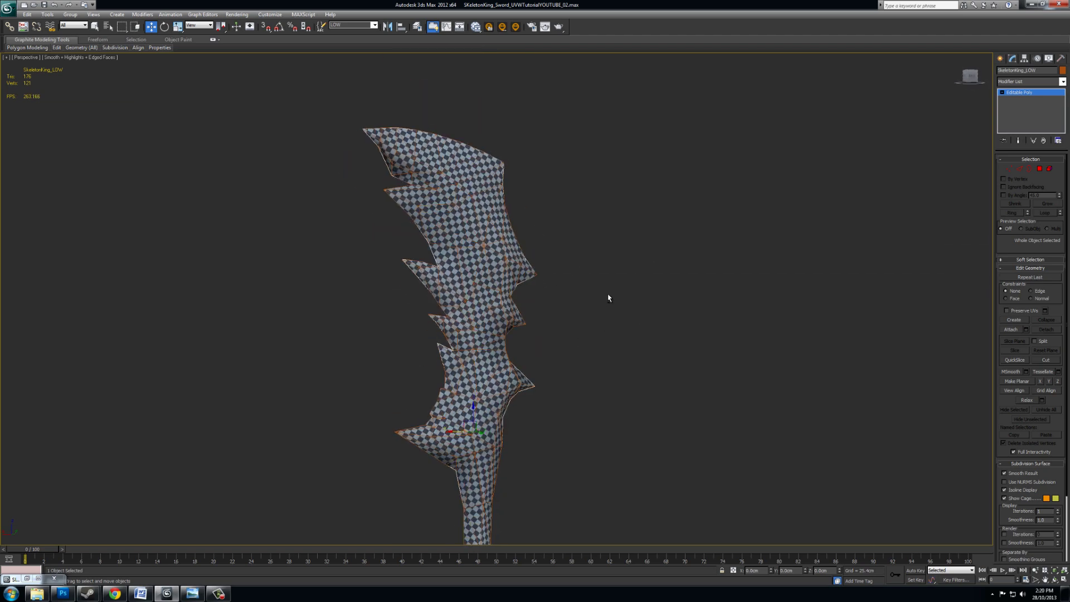
pyautogui.keyDown('alt'); pyautogui.moveTo(580, 420); pyautogui.dragTo(712, 283, button='middle'); pyautogui.keyUp('alt')
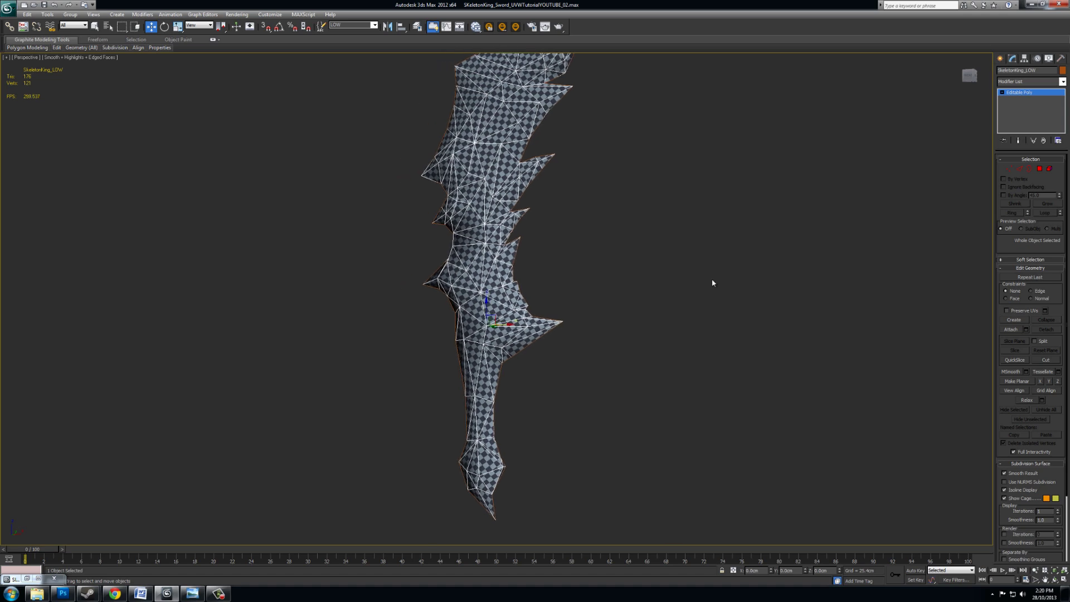
pyautogui.click(1011, 330)
pyautogui.keyDown('alt'); pyautogui.moveTo(735, 344); pyautogui.dragTo(659, 311, button='middle'); pyautogui.keyUp('alt')
pyautogui.moveTo(660, 311); pyautogui.dragTo(608, 341, button='middle')
pyautogui.scroll(-3, 653, 347)
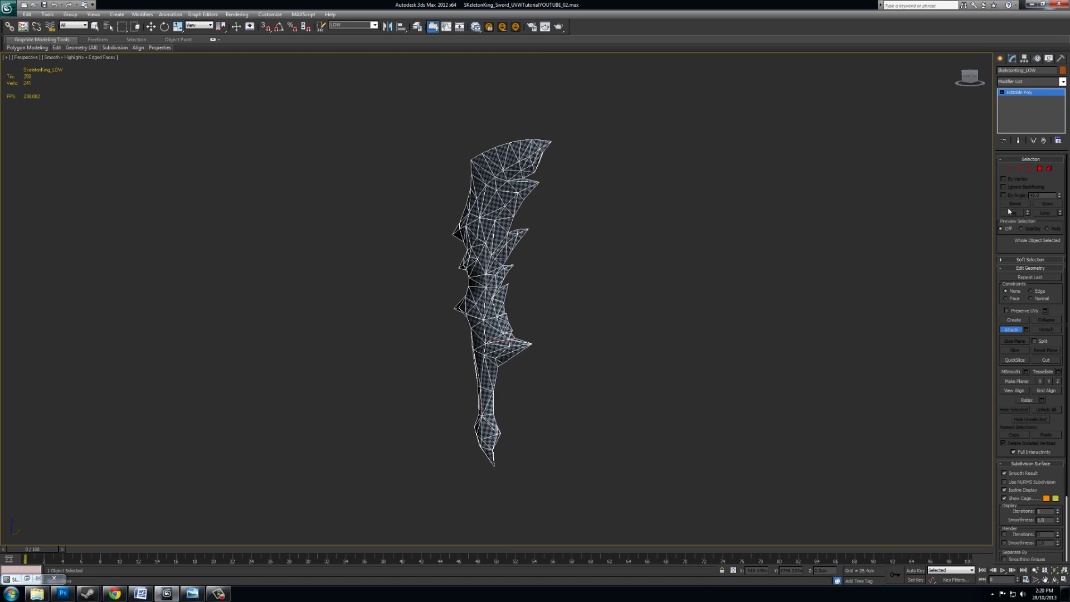
pyautogui.press('w')
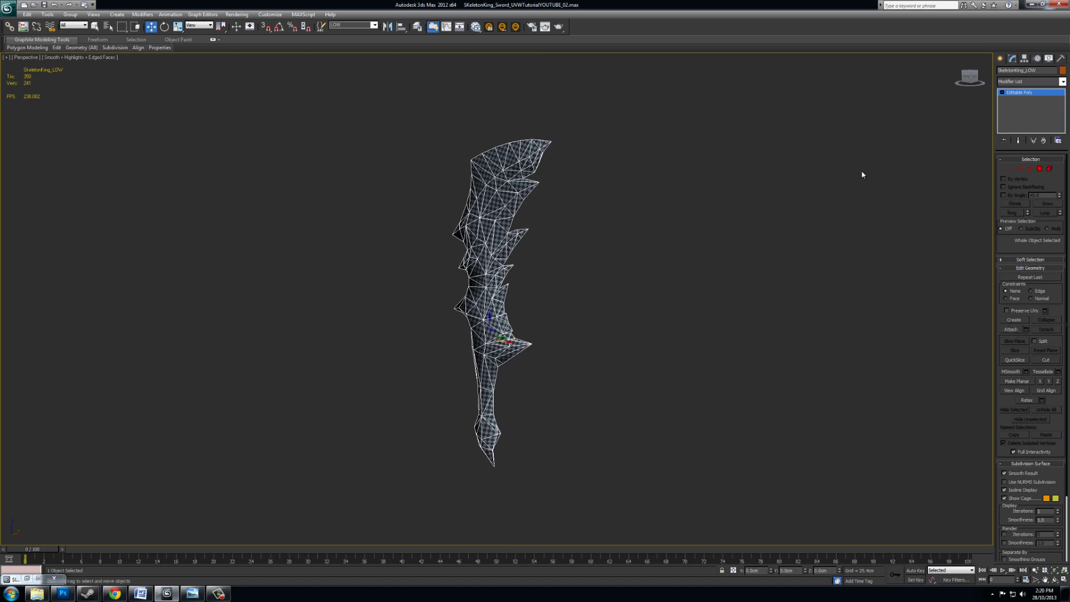
# Select all vertices of the combined sword and open the Weld settings
pyautogui.click(1010, 170)
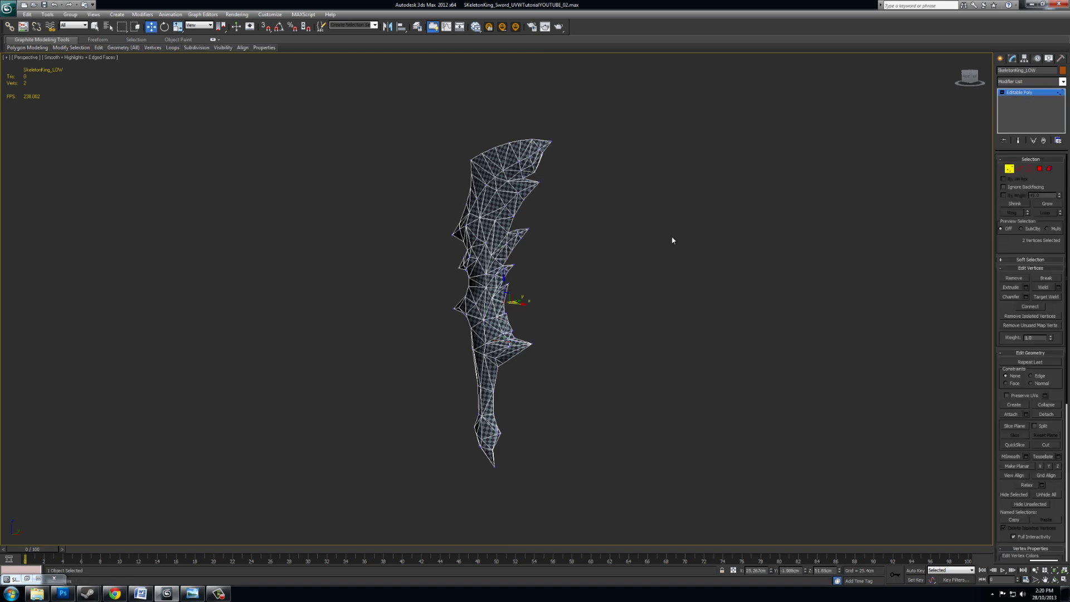
pyautogui.moveTo(674, 96); pyautogui.dragTo(374, 509)
pyautogui.keyDown('alt'); pyautogui.moveTo(597, 399); pyautogui.dragTo(576, 404, button='middle'); pyautogui.keyUp('alt')
pyautogui.rightClick(500, 317)
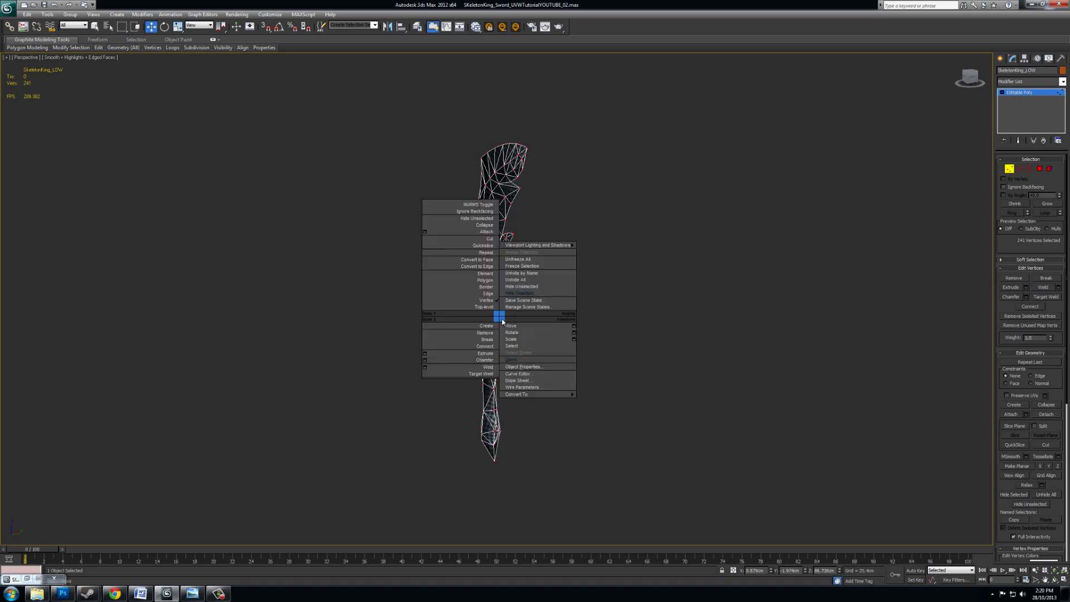
pyautogui.click(426, 369)
# Weld the coincident seam vertices of the two sword halves, checking the mesh from several sides, and leave vertex editing
pyautogui.scroll(5, 610, 403)
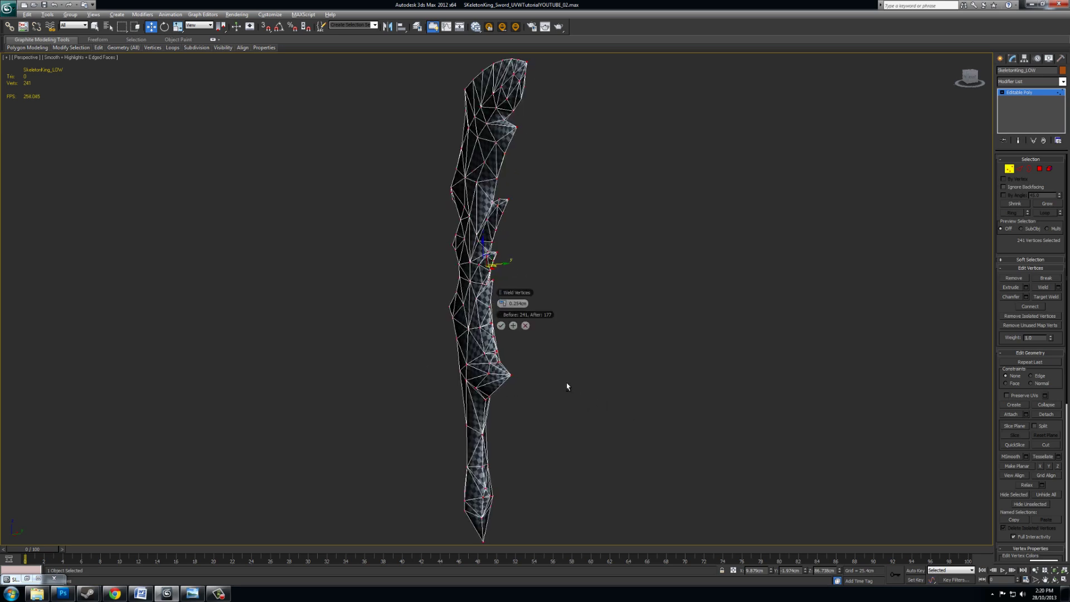
pyautogui.keyDown('alt'); pyautogui.moveTo(568, 386); pyautogui.dragTo(493, 370, button='middle'); pyautogui.keyUp('alt')
pyautogui.moveTo(561, 395); pyautogui.dragTo(562, 366, button='middle')
pyautogui.keyDown('alt'); pyautogui.moveTo(506, 397); pyautogui.dragTo(516, 358, button='middle'); pyautogui.keyUp('alt')
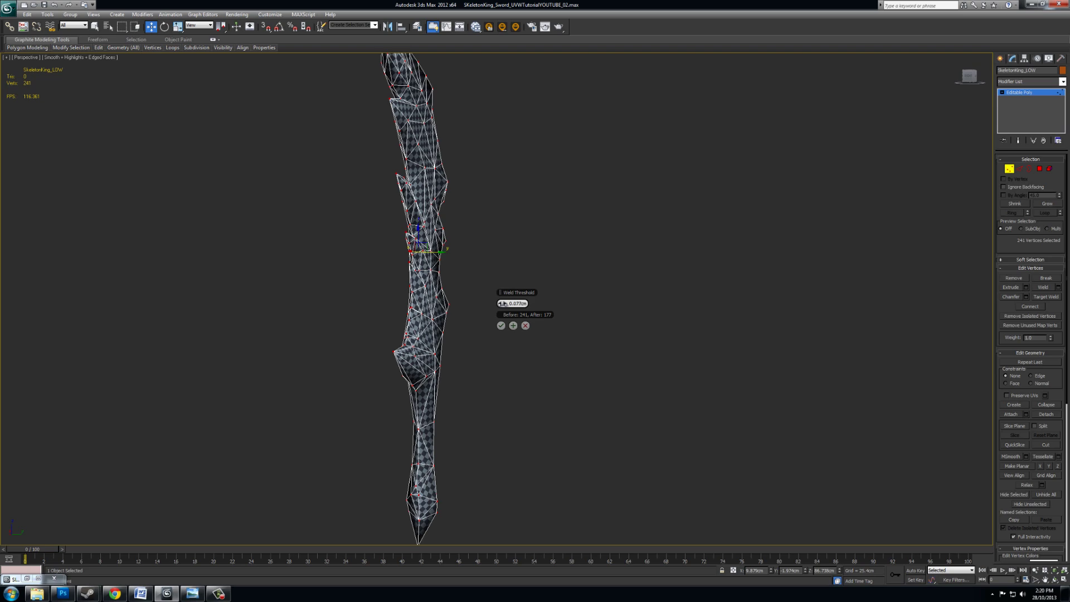
pyautogui.moveTo(532, 383)
pyautogui.keyDown('alt'); pyautogui.mouseDown(button='middle')
pyautogui.moveTo(585, 399)
pyautogui.moveTo(597, 370)
pyautogui.moveTo(734, 400)
pyautogui.moveTo(532, 366)
pyautogui.mouseUp(button='middle'); pyautogui.keyUp('alt')
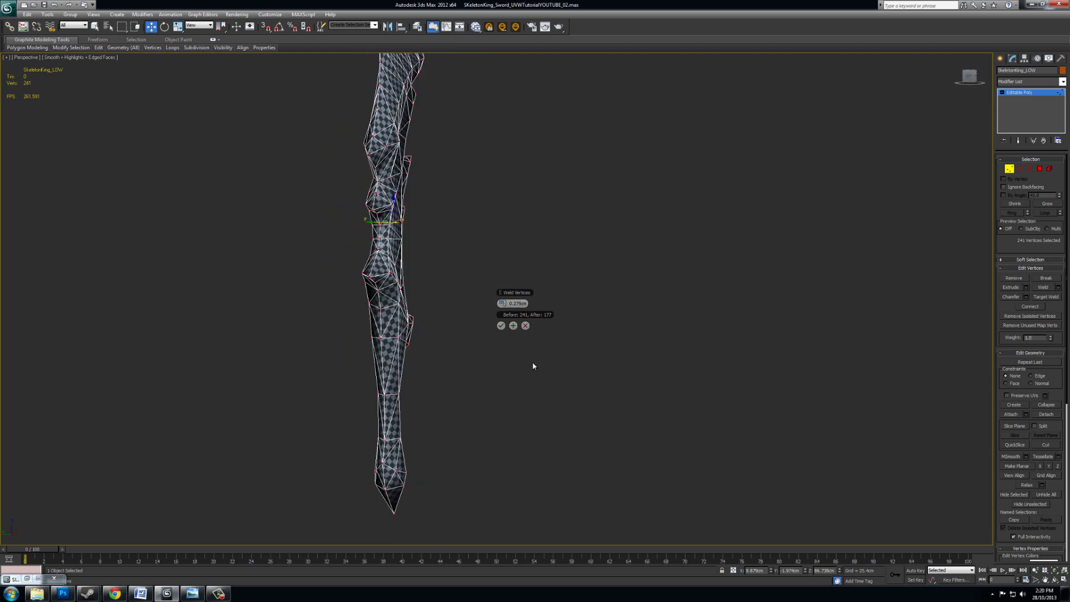
pyautogui.keyDown('alt'); pyautogui.moveTo(502, 330); pyautogui.dragTo(621, 311, button='middle'); pyautogui.keyUp('alt')
pyautogui.click(1011, 170)
pyautogui.moveTo(621, 311); pyautogui.dragTo(591, 315, button='middle')
pyautogui.keyDown('alt'); pyautogui.moveTo(663, 256); pyautogui.dragTo(885, 319, button='middle'); pyautogui.keyUp('alt')
pyautogui.scroll(3, 627, 320)
pyautogui.scroll(-3, 604, 320)
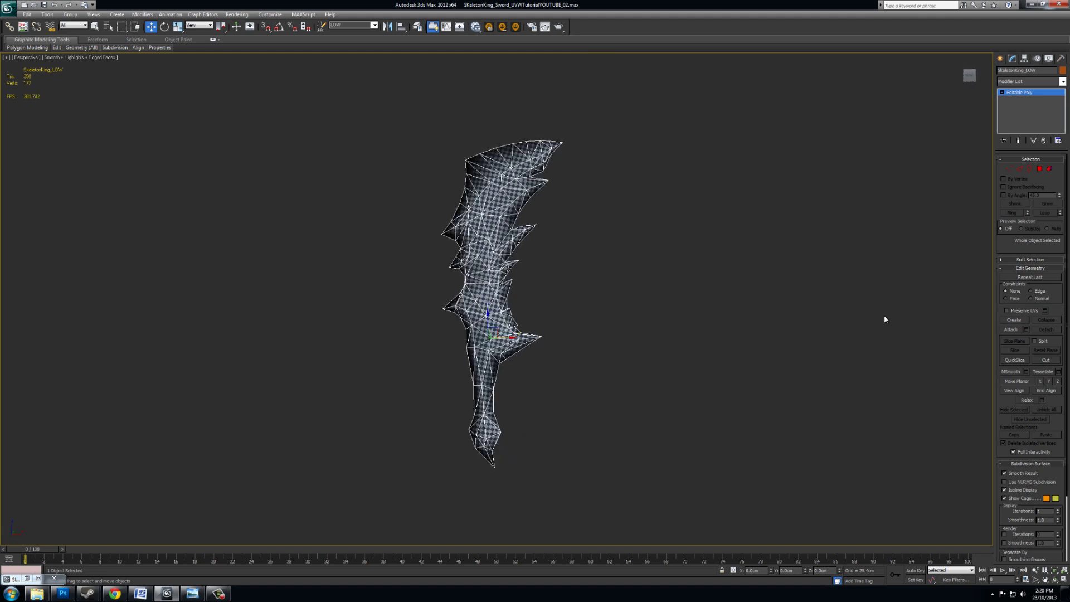
# In polygon editing, select all sword polygons that belong to smoothing group 1
pyautogui.click(1041, 171)
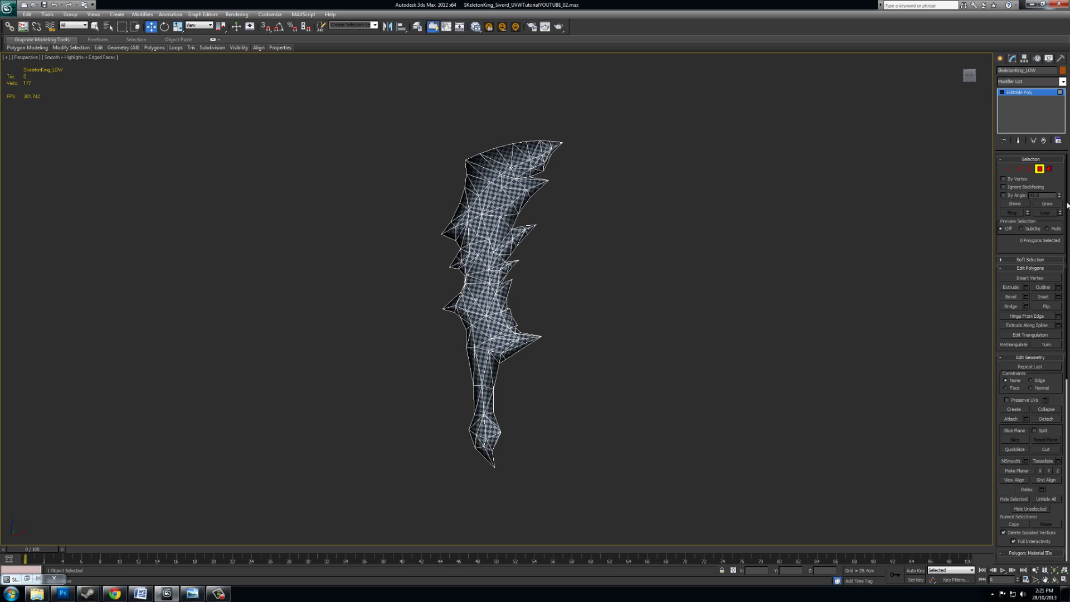
pyautogui.moveTo(1068, 206); pyautogui.dragTo(1067, 351)
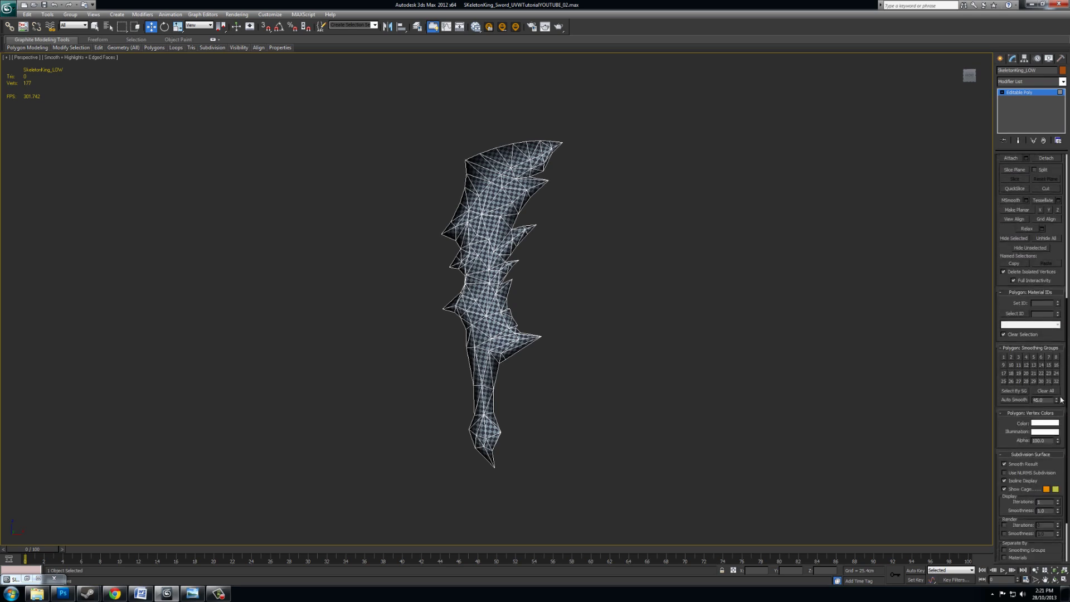
pyautogui.moveTo(647, 296); pyautogui.dragTo(771, 290, button='middle')
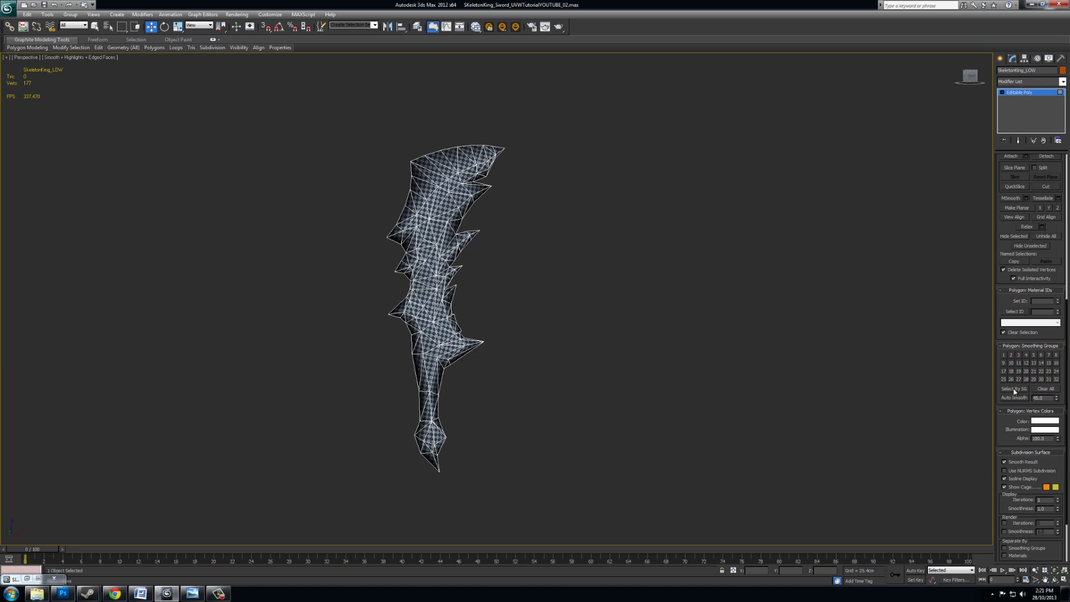
pyautogui.scroll(5, 1067, 355)
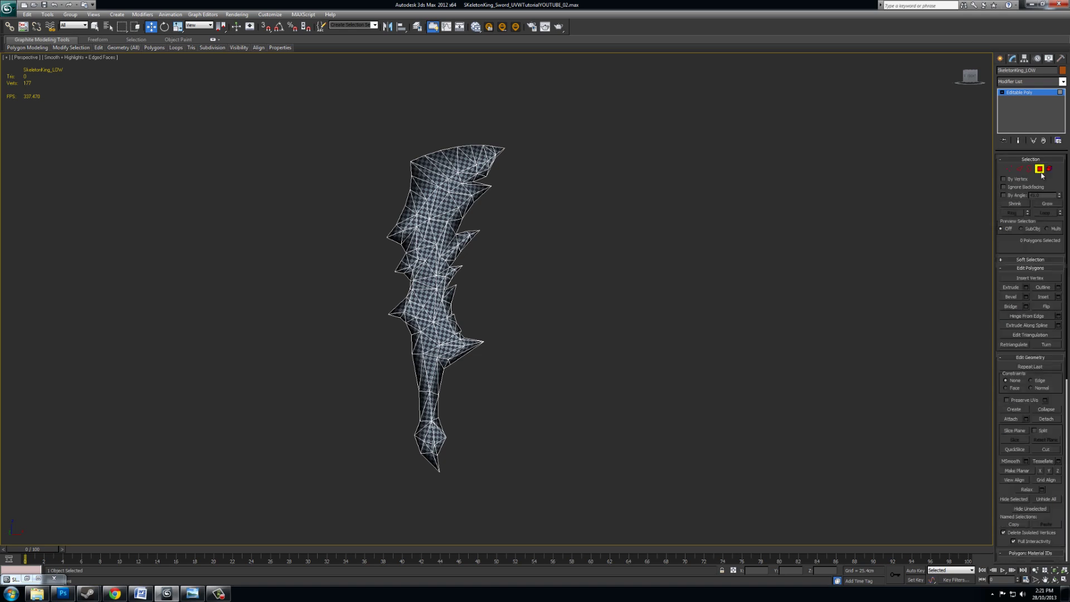
pyautogui.scroll(-6, 1043, 379)
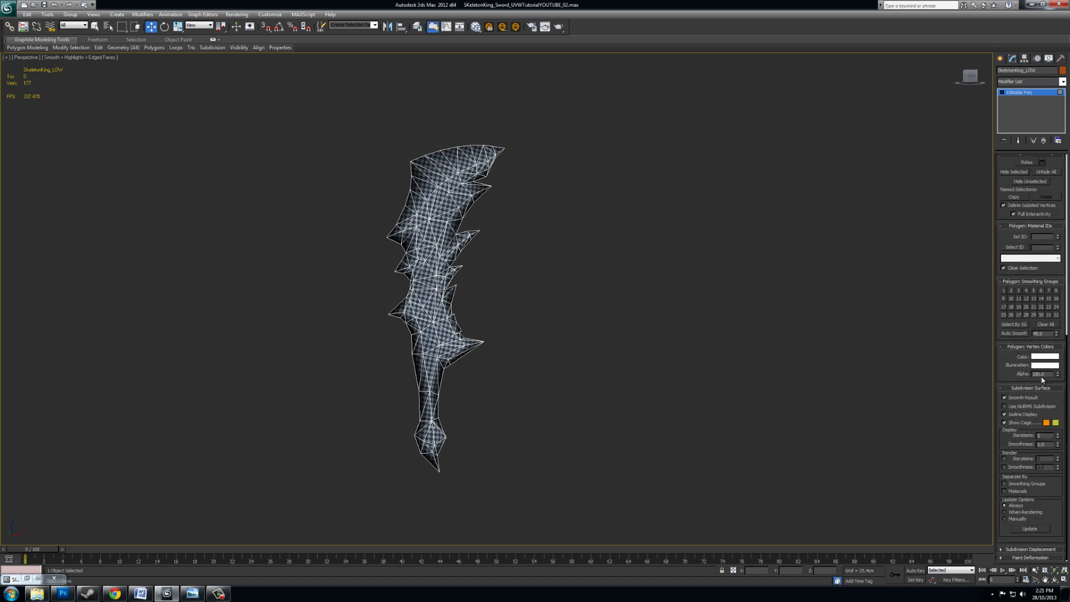
pyautogui.click(1015, 325)
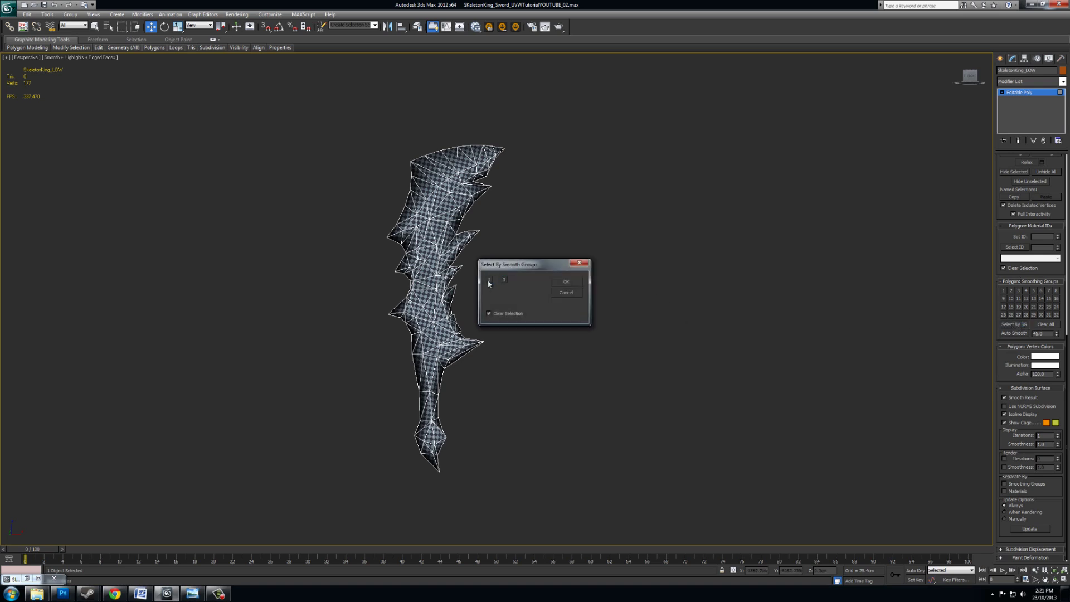
pyautogui.click(567, 283)
pyautogui.moveTo(554, 332)
pyautogui.keyDown('alt'); pyautogui.mouseDown(button='middle')
pyautogui.moveTo(494, 315)
pyautogui.moveTo(525, 331)
pyautogui.moveTo(556, 325)
pyautogui.mouseUp(button='middle'); pyautogui.keyUp('alt')
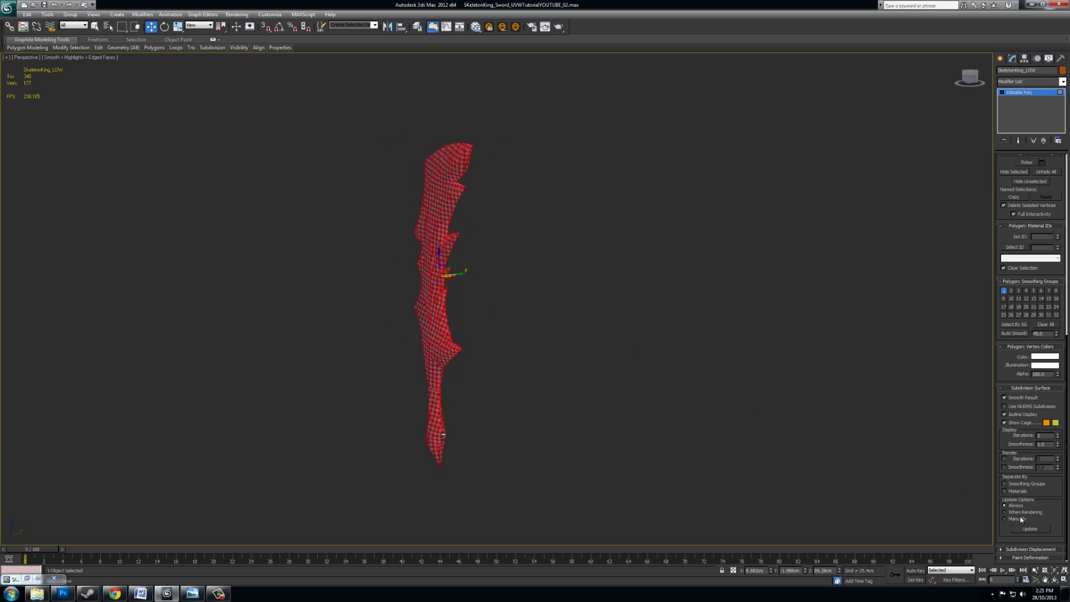
# Using the Top view, deselect one half of the sword's polygons so only the opposite half stays selected, and return to the maximized Perspective view
pyautogui.click(1065, 581)
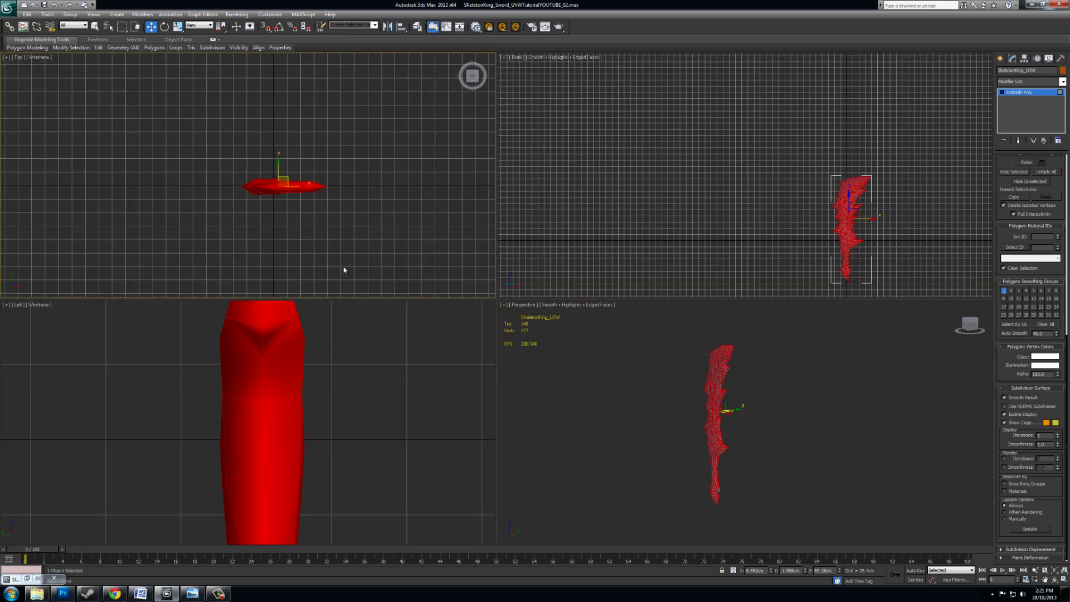
pyautogui.moveTo(423, 269); pyautogui.dragTo(210, 191)
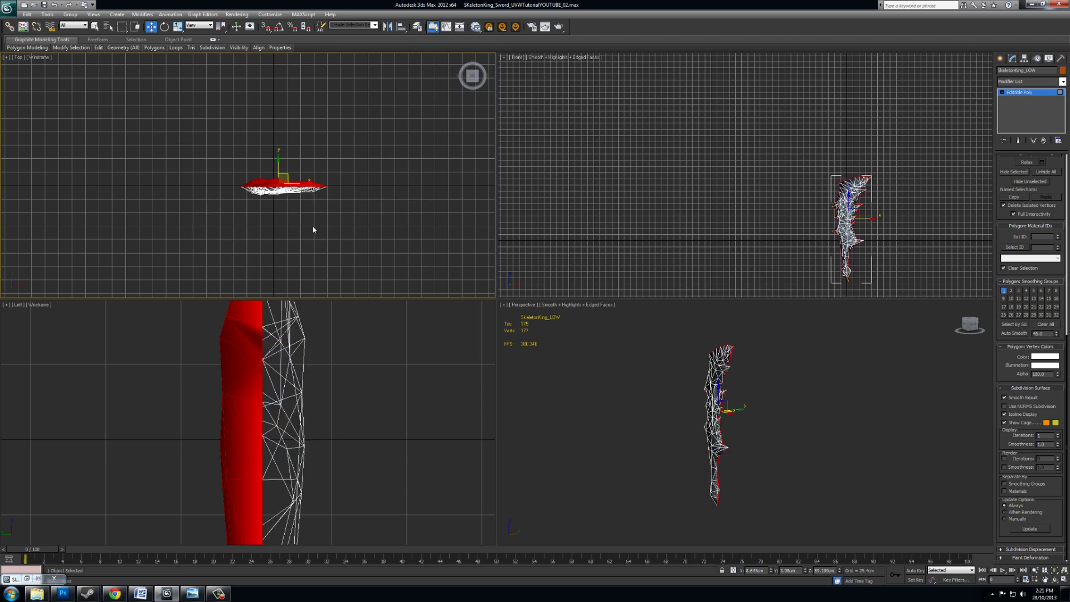
pyautogui.moveTo(435, 253); pyautogui.dragTo(173, 192)
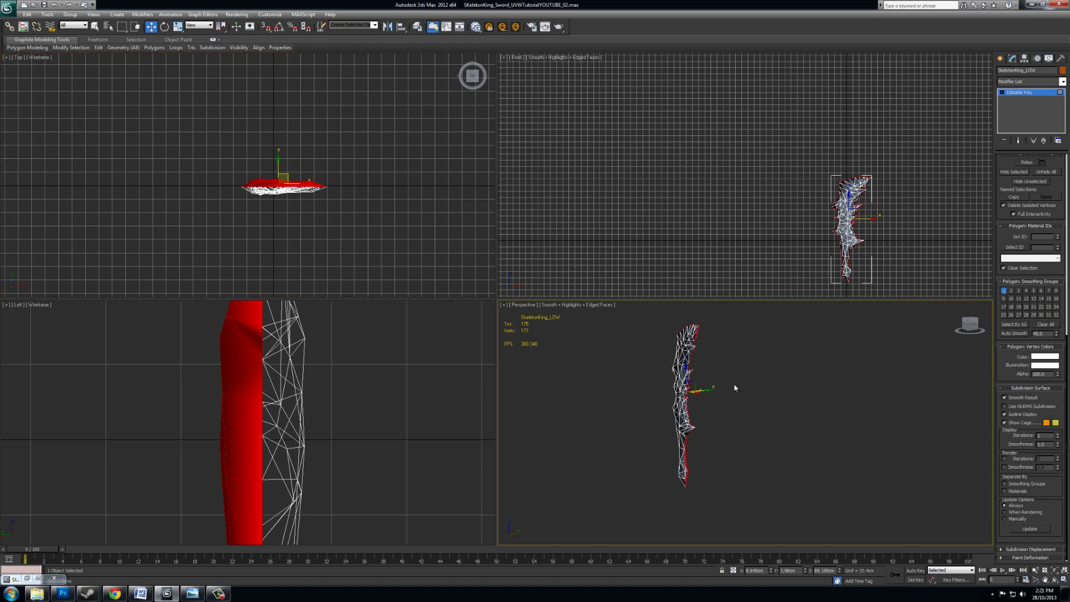
pyautogui.scroll(6, 734, 387)
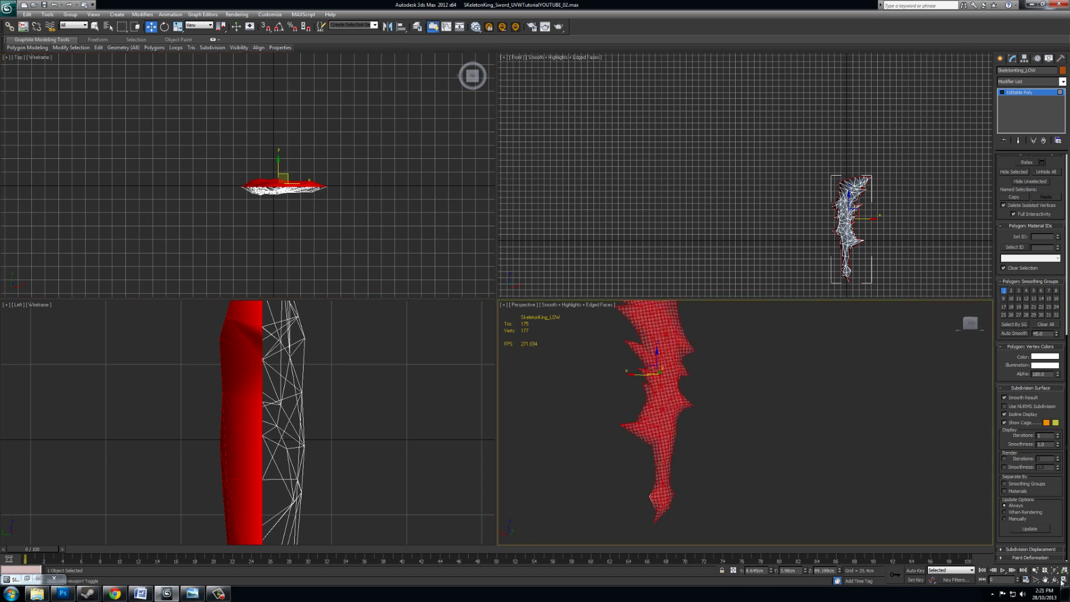
pyautogui.moveTo(585, 318); pyautogui.dragTo(619, 357, button='middle')
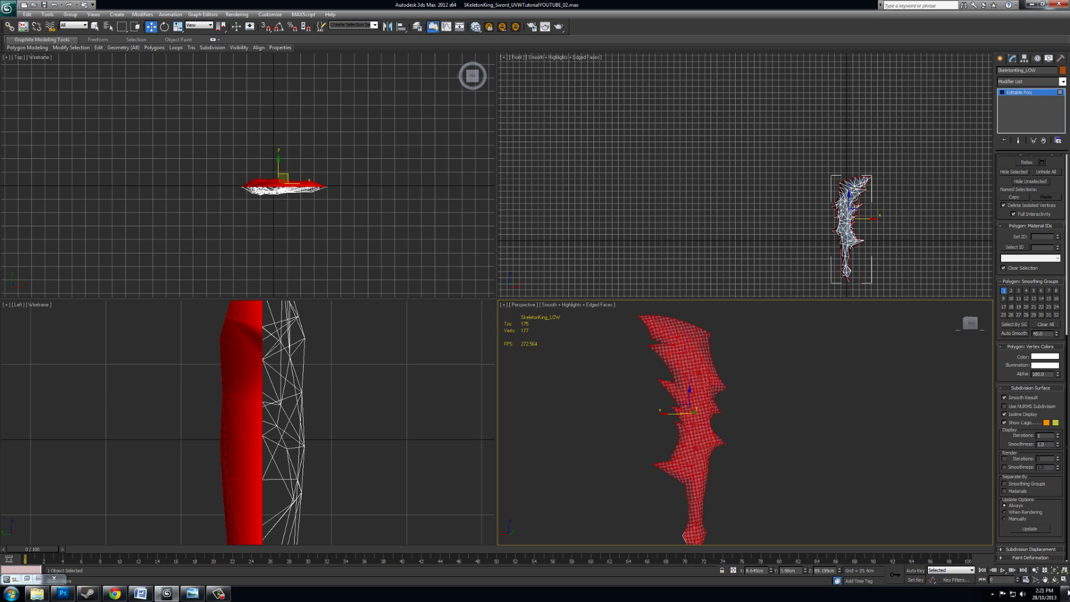
pyautogui.click(1063, 583)
pyautogui.moveTo(564, 391); pyautogui.dragTo(635, 386, button='middle')
pyautogui.scroll(-3, 564, 367)
pyautogui.keyDown('alt'); pyautogui.moveTo(562, 365); pyautogui.dragTo(919, 362, button='middle'); pyautogui.keyUp('alt')
# Move the selected half from smoothing group 1 to smoothing group 2 and clear the polygon selection
pyautogui.click(1005, 291)
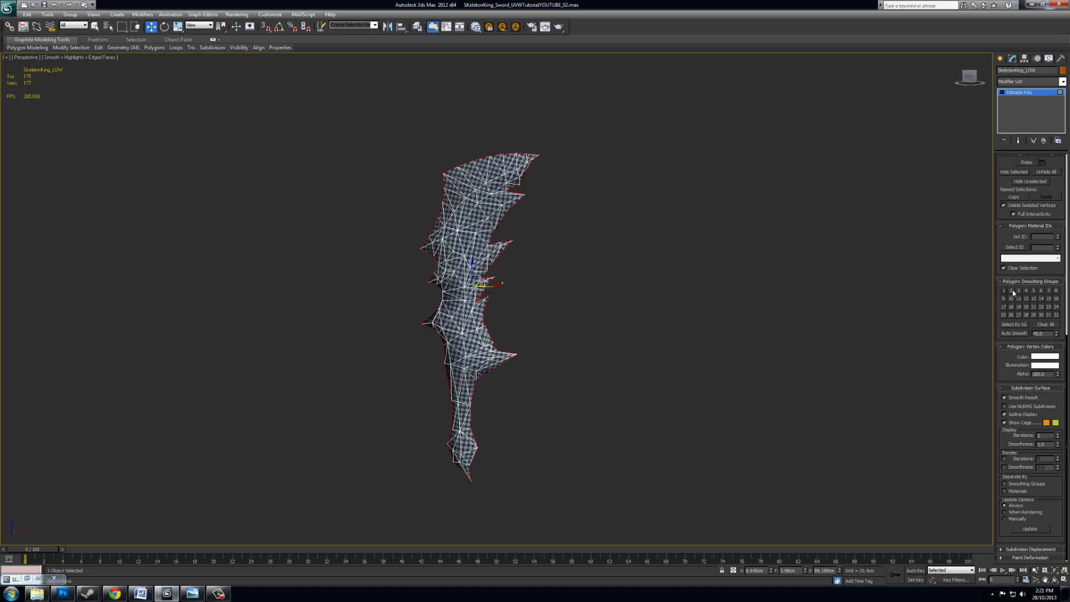
pyautogui.keyDown('alt'); pyautogui.moveTo(609, 308); pyautogui.dragTo(635, 290, button='middle'); pyautogui.keyUp('alt')
pyautogui.scroll(4, 640, 253)
pyautogui.moveTo(641, 253)
pyautogui.keyDown('alt'); pyautogui.mouseDown(button='middle')
pyautogui.moveTo(637, 267)
pyautogui.moveTo(692, 237)
pyautogui.moveTo(700, 284)
pyautogui.moveTo(875, 275)
pyautogui.moveTo(825, 277)
pyautogui.moveTo(789, 335)
pyautogui.mouseUp(button='middle'); pyautogui.keyUp('alt')
pyautogui.scroll(-3, 789, 335)
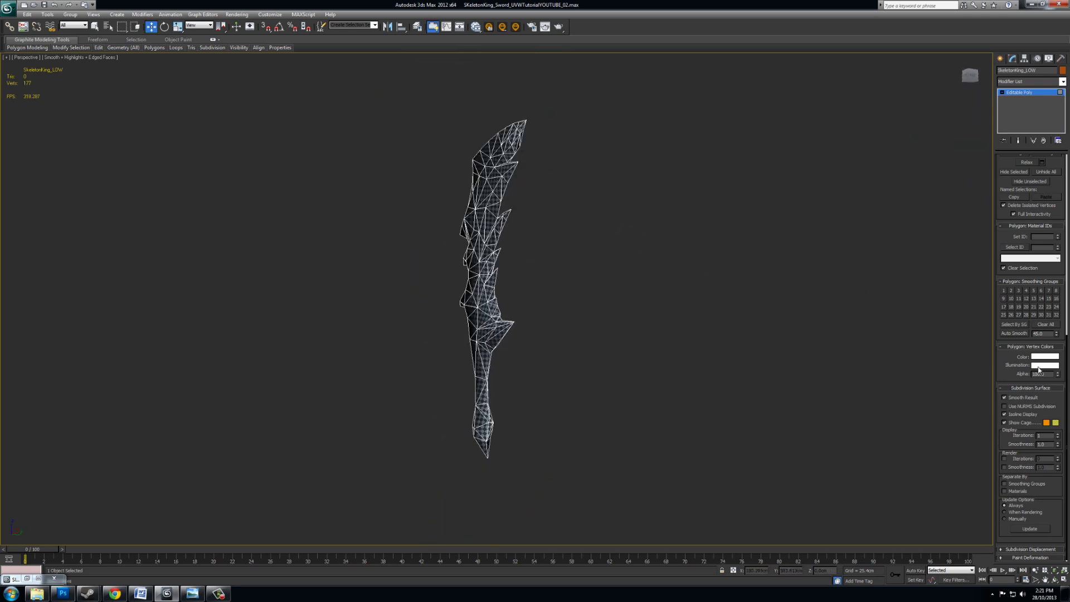
# Check which sword polygons belong to smoothing groups 1, 2 and 3 by selecting each group in turn, and clear the selection
pyautogui.click(1014, 325)
pyautogui.click(567, 282)
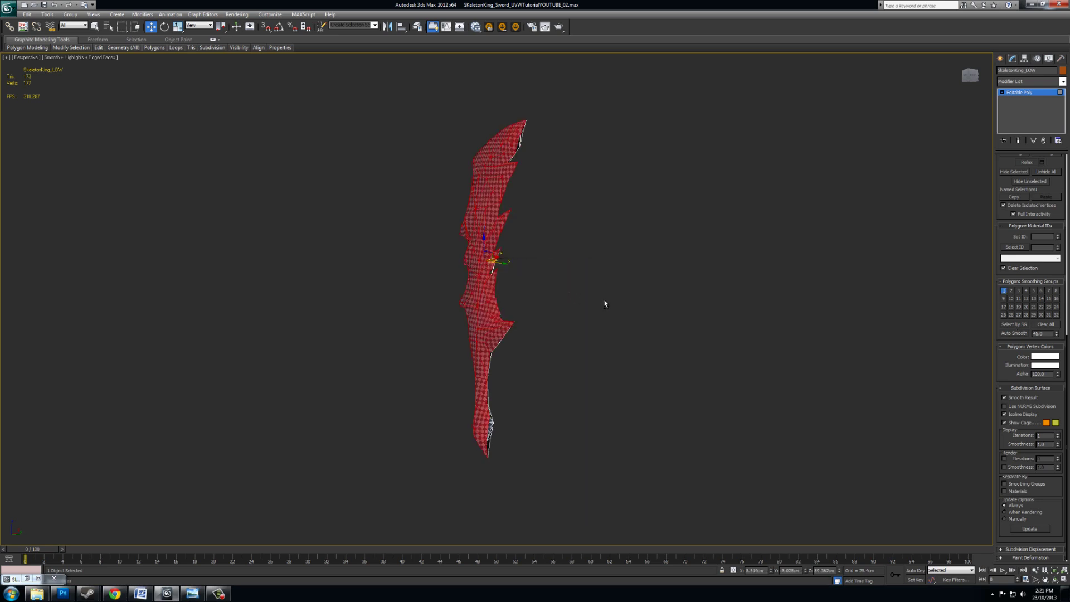
pyautogui.keyDown('alt'); pyautogui.moveTo(604, 303); pyautogui.dragTo(626, 308, button='middle'); pyautogui.keyUp('alt')
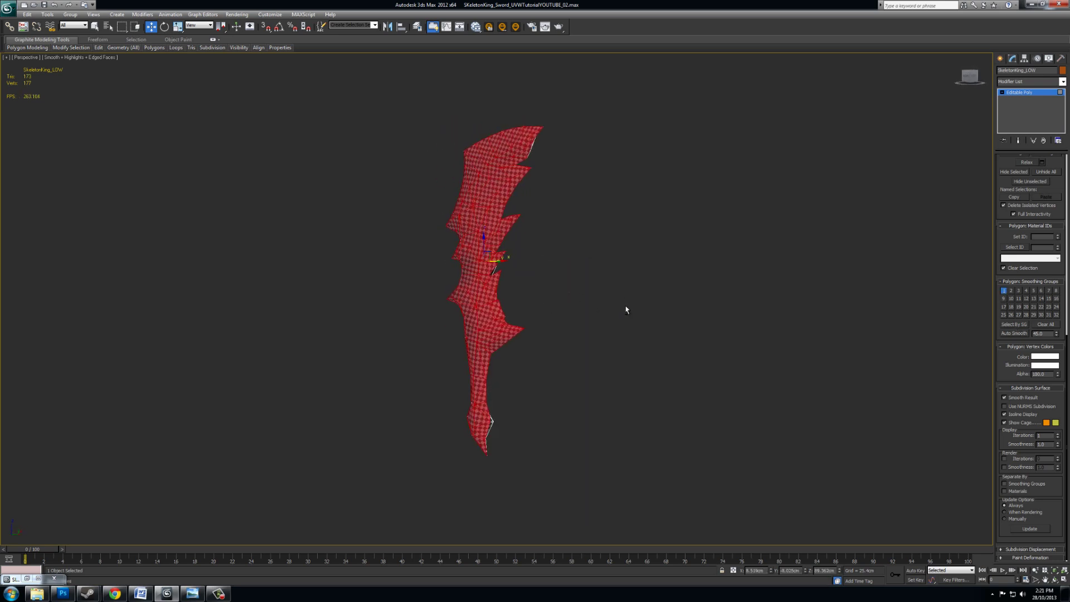
pyautogui.click(1012, 323)
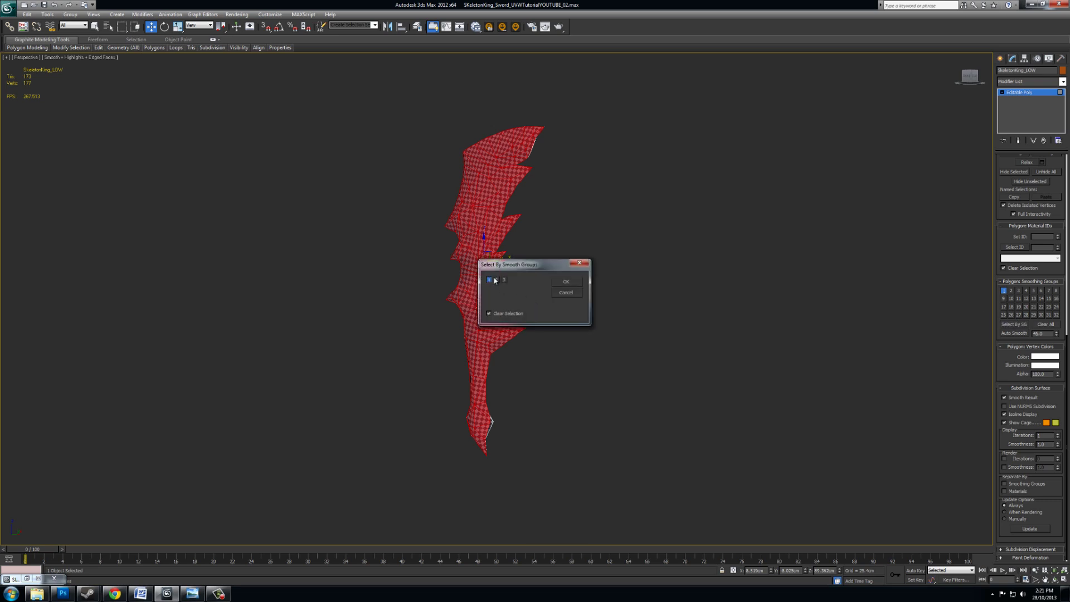
pyautogui.click(573, 285)
pyautogui.keyDown('alt'); pyautogui.moveTo(629, 307); pyautogui.dragTo(947, 305, button='middle'); pyautogui.keyUp('alt')
pyautogui.click(1014, 325)
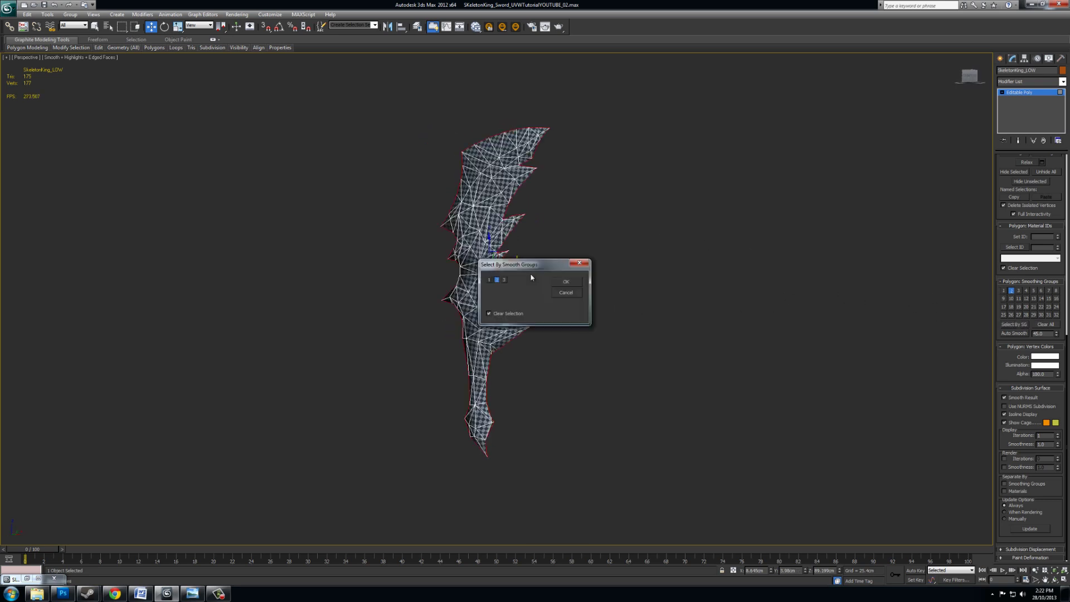
pyautogui.click(572, 286)
pyautogui.keyDown('alt'); pyautogui.moveTo(572, 285); pyautogui.dragTo(752, 334, button='middle'); pyautogui.keyUp('alt')
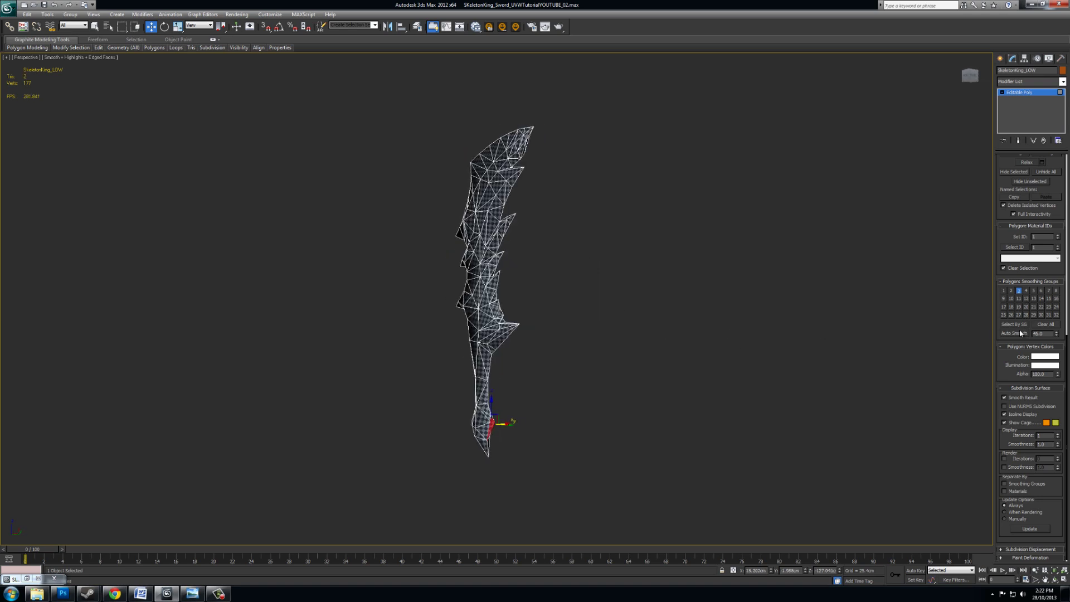
pyautogui.click(674, 330)
pyautogui.keyDown('alt'); pyautogui.moveTo(674, 330); pyautogui.dragTo(599, 301, button='middle'); pyautogui.keyUp('alt')
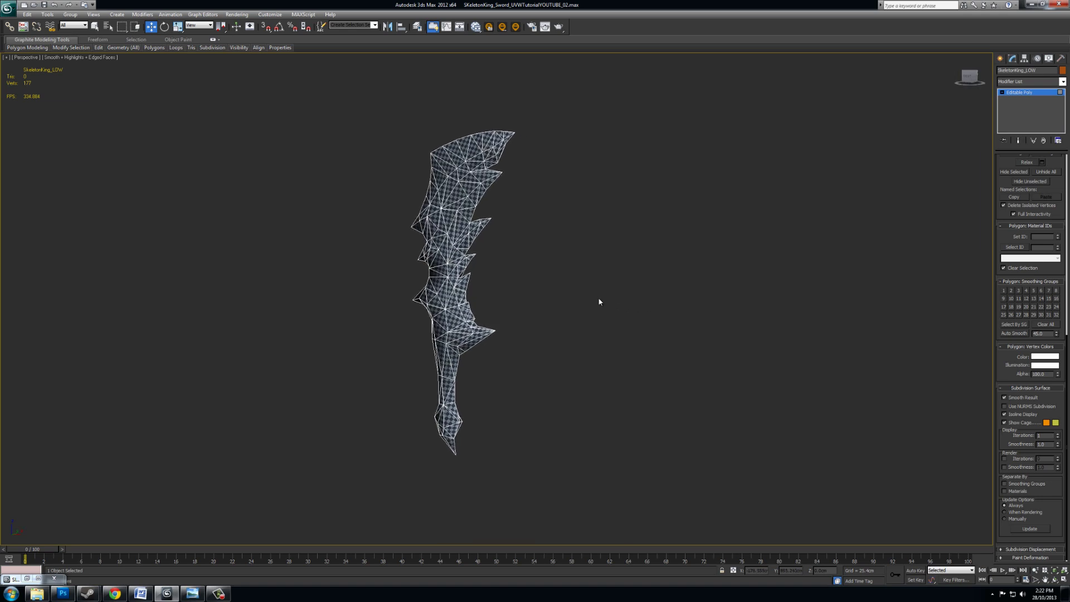
pyautogui.keyDown('alt'); pyautogui.moveTo(605, 330); pyautogui.dragTo(622, 318, button='middle'); pyautogui.keyUp('alt')
pyautogui.scroll(3, 592, 306)
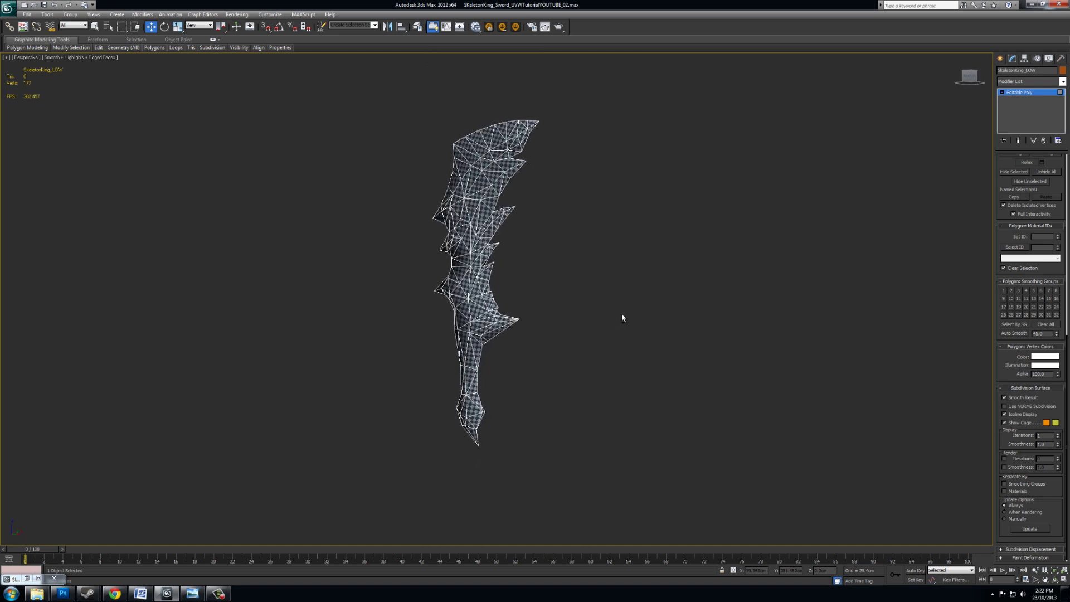
pyautogui.keyDown('alt'); pyautogui.moveTo(462, 241); pyautogui.dragTo(554, 264, button='middle'); pyautogui.keyUp('alt')
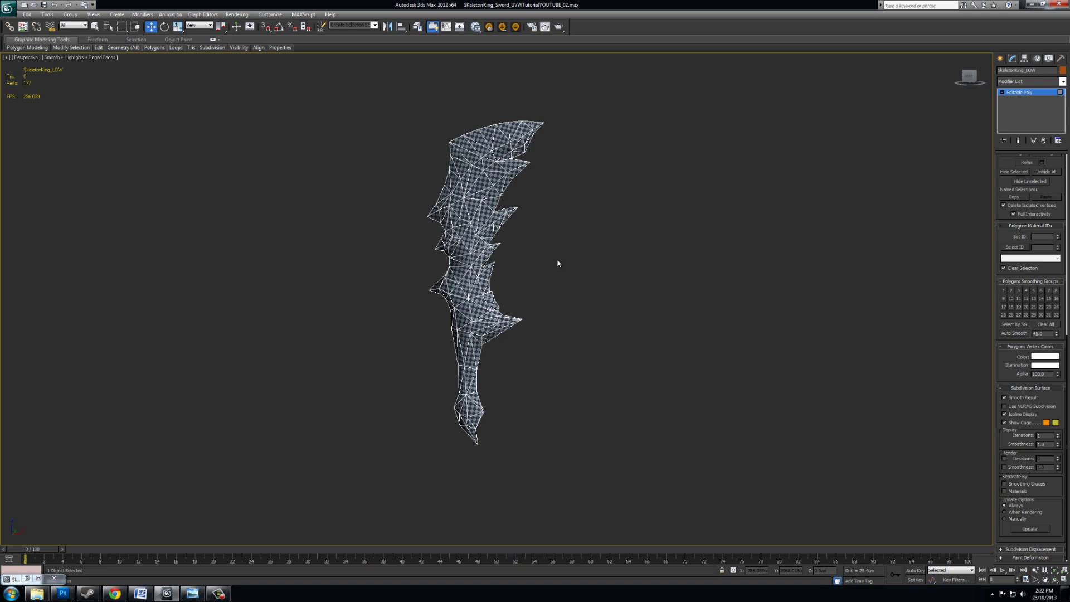
pyautogui.keyDown('alt'); pyautogui.moveTo(558, 263); pyautogui.dragTo(625, 271, button='middle'); pyautogui.keyUp('alt')
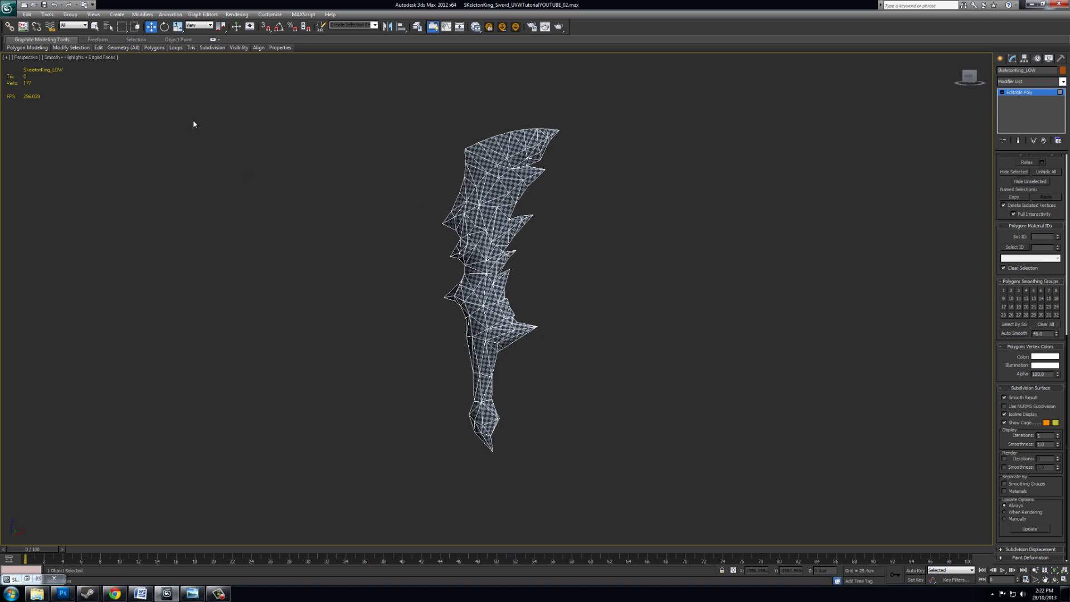
pyautogui.keyDown('alt'); pyautogui.moveTo(196, 122); pyautogui.dragTo(148, 127, button='middle'); pyautogui.keyUp('alt')
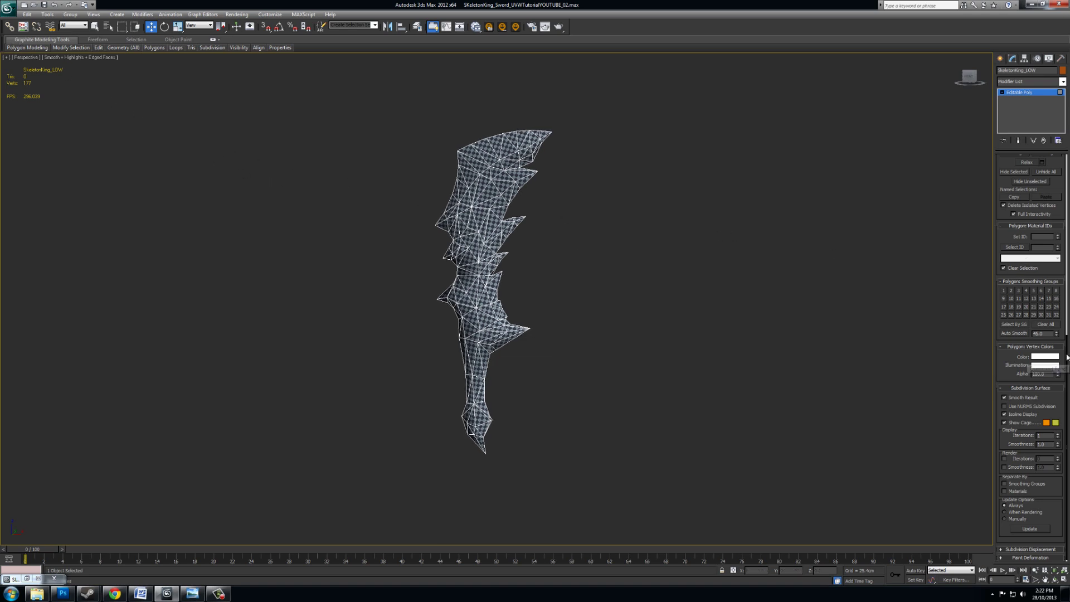
# Leave polygon editing, add an Unwrap UVW modifier to the complete sword and open the UV editor
pyautogui.scroll(10, 1036, 190)
pyautogui.click(1039, 169)
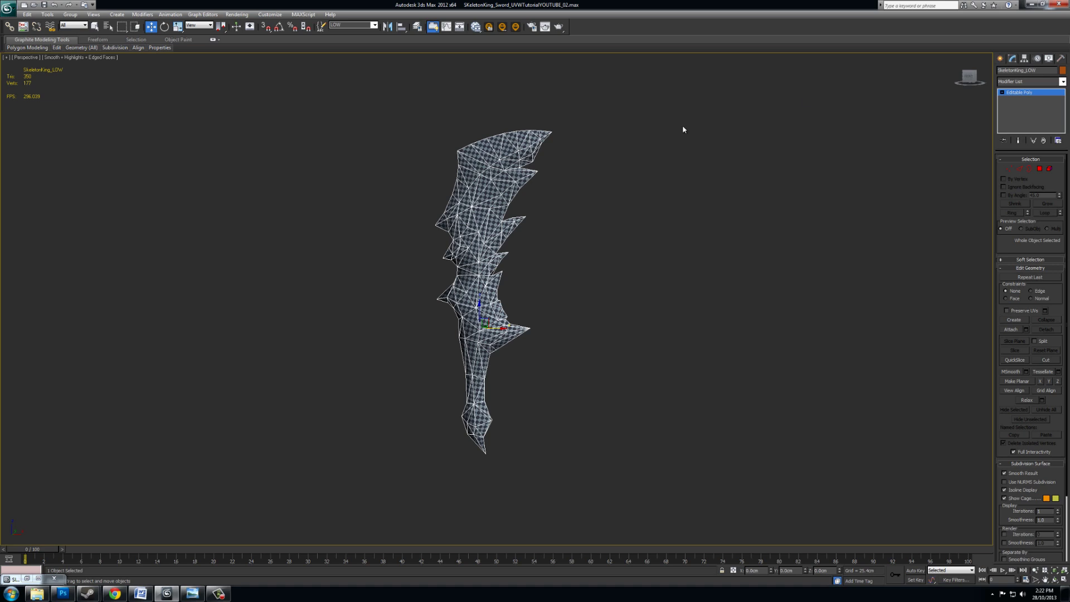
pyautogui.click(616, 206)
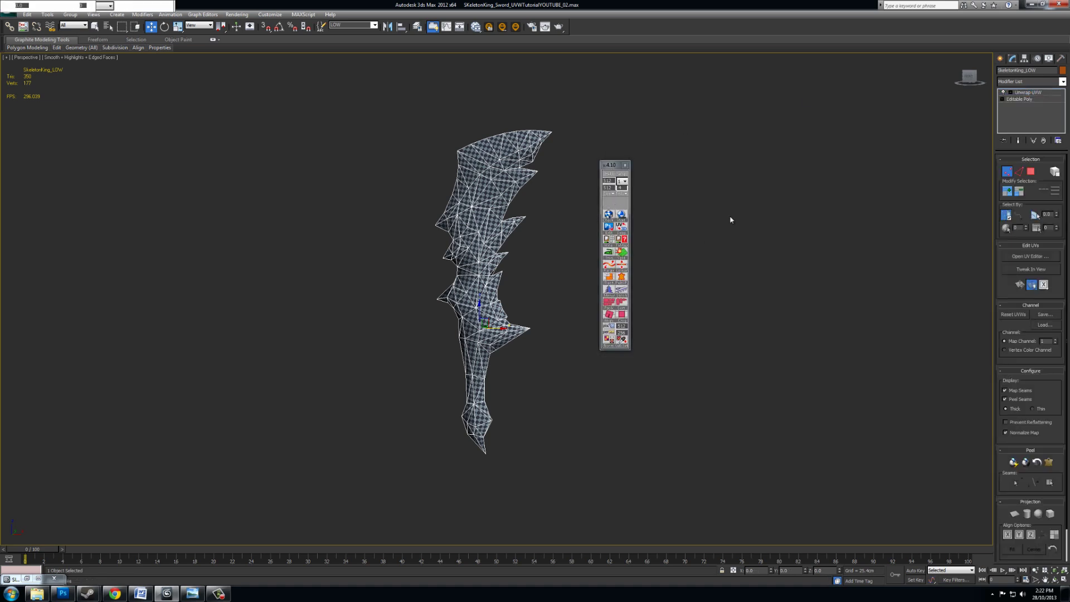
pyautogui.click(609, 214)
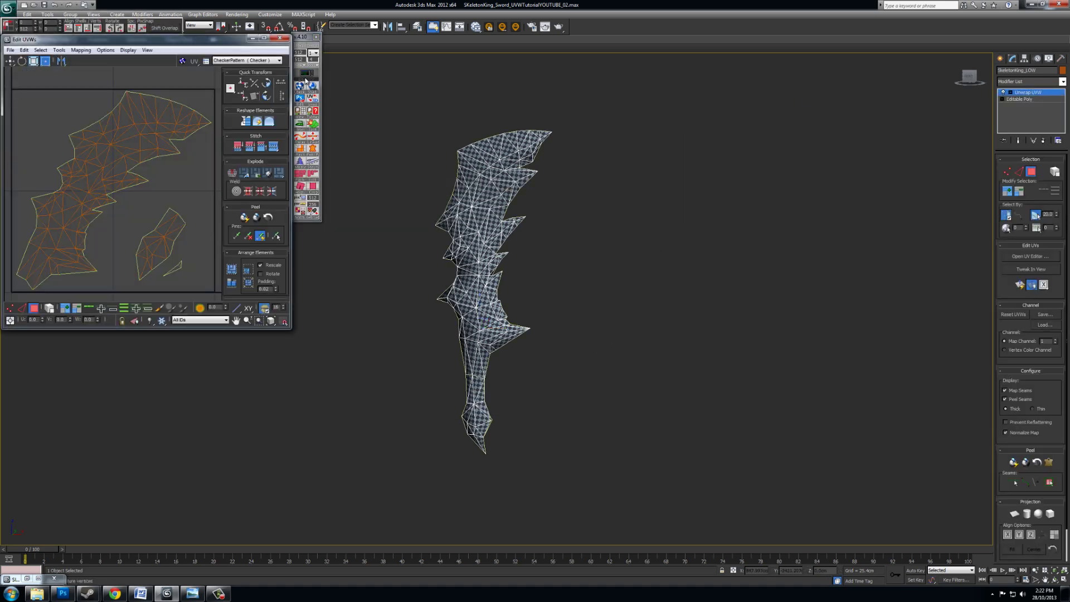
# Place the Edit UVWs window beside the sword and frame all the UV shells within it
pyautogui.moveTo(182, 41); pyautogui.dragTo(886, 138)
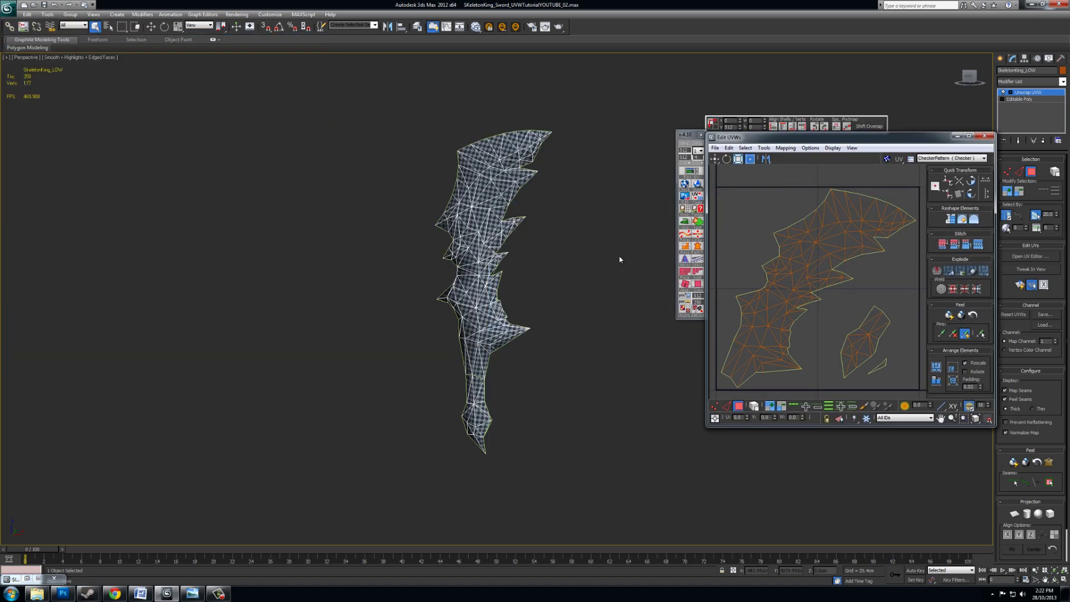
pyautogui.moveTo(620, 260); pyautogui.dragTo(535, 239, button='middle')
pyautogui.moveTo(825, 137); pyautogui.dragTo(765, 144)
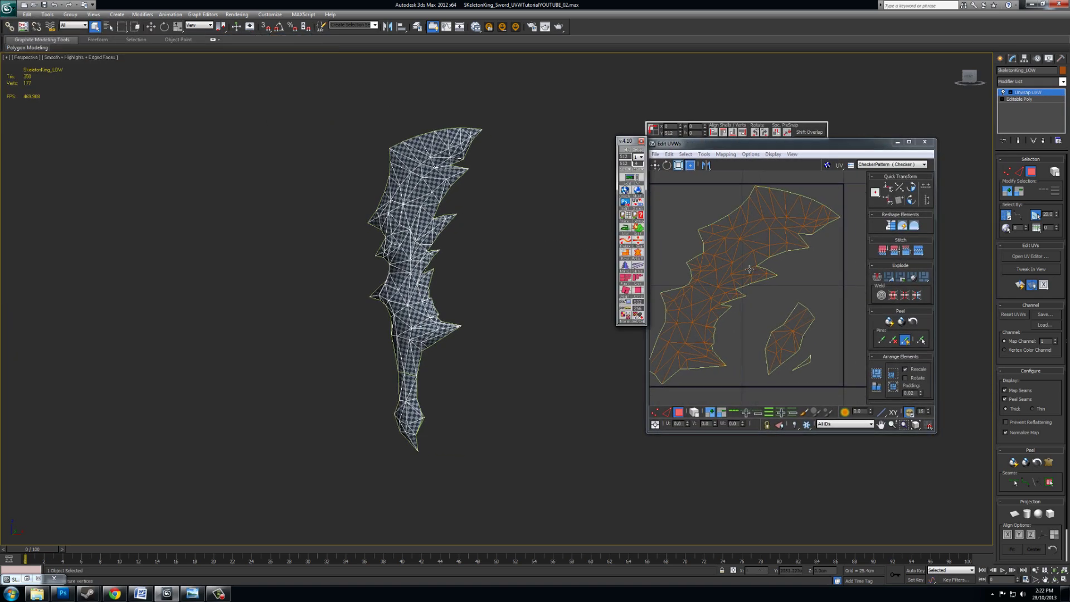
pyautogui.scroll(-8, 785, 310)
pyautogui.scroll(5, 785, 312)
pyautogui.moveTo(747, 266); pyautogui.dragTo(736, 311, button='middle')
pyautogui.scroll(3, 797, 338)
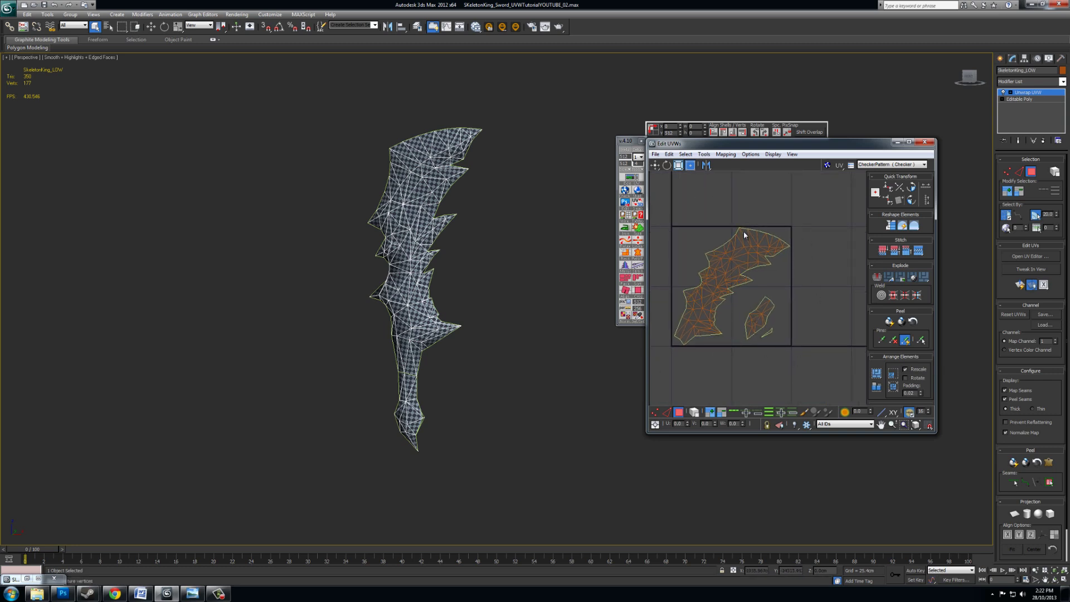
pyautogui.moveTo(795, 267)
pyautogui.mouseDown(button='middle')
pyautogui.moveTo(817, 265)
pyautogui.moveTo(798, 261)
pyautogui.mouseUp(button='middle')
pyautogui.scroll(3, 817, 265)
pyautogui.moveTo(685, 145); pyautogui.dragTo(630, 88)
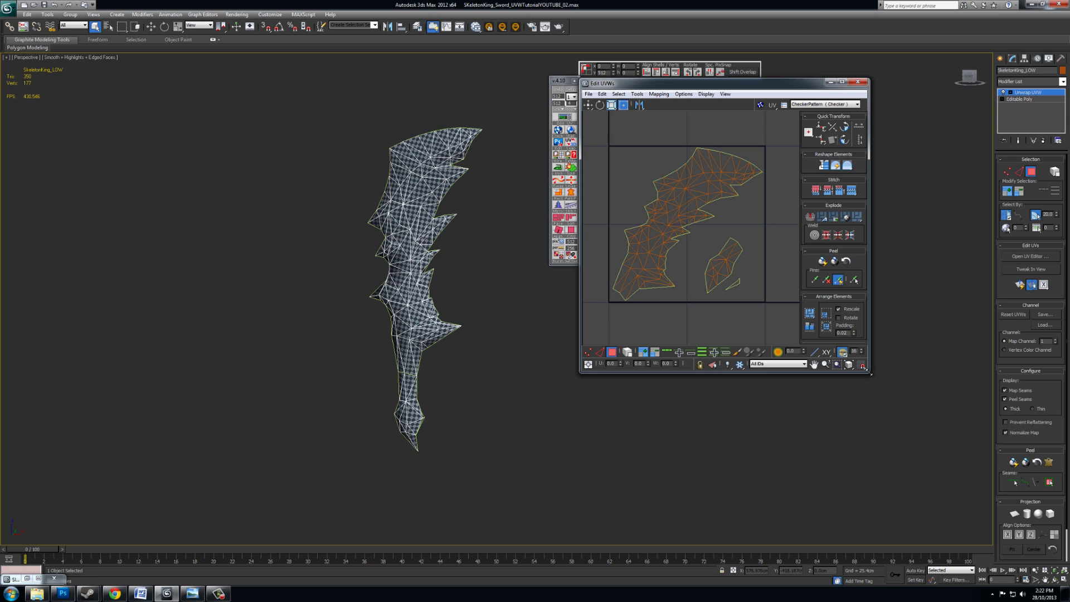
# Enlarge the Edit UVWs window, show all four viewports and try to select the sword's rear half in the Top view
pyautogui.moveTo(870, 373); pyautogui.dragTo(917, 424)
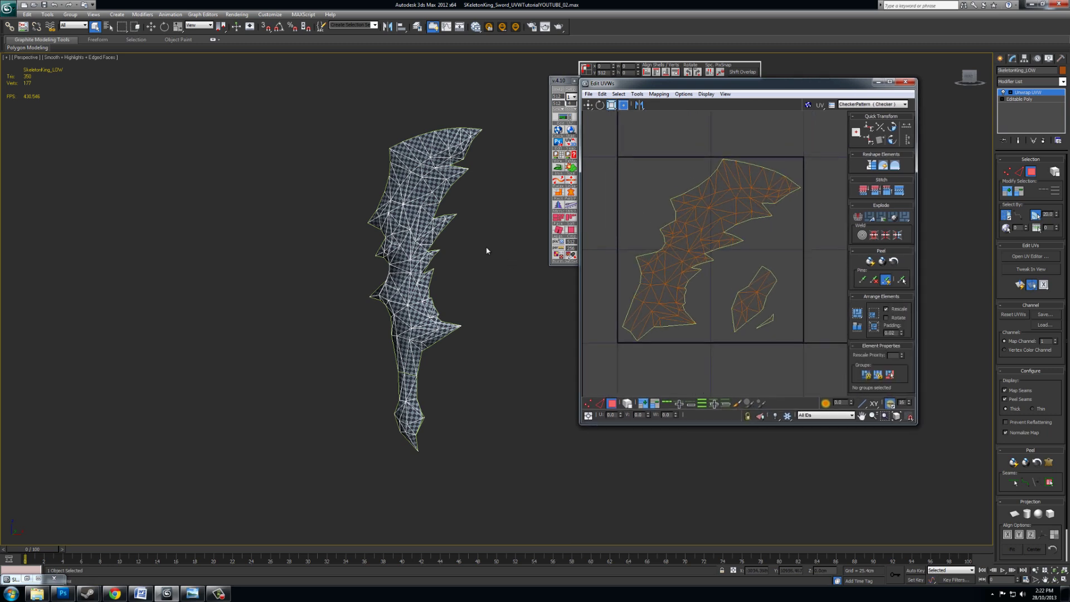
pyautogui.click(1055, 573)
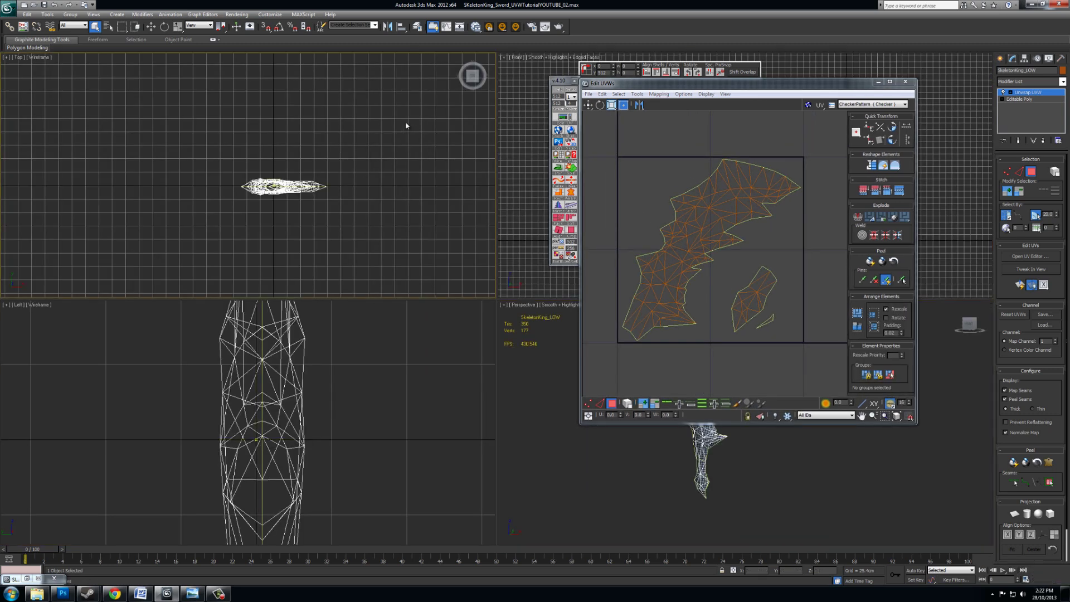
pyautogui.moveTo(406, 126); pyautogui.dragTo(190, 187)
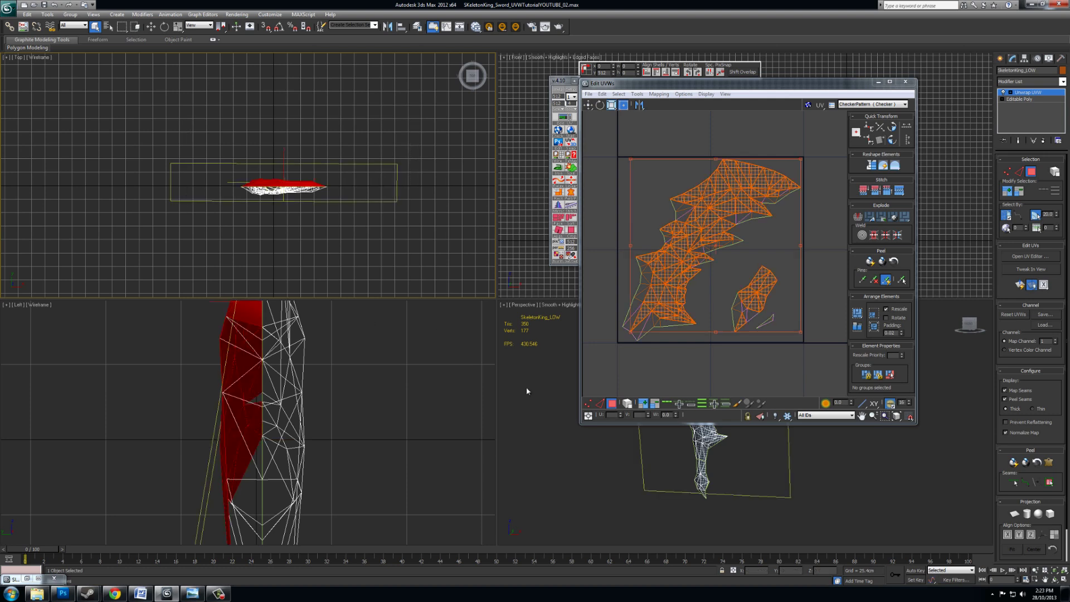
pyautogui.moveTo(711, 476); pyautogui.dragTo(665, 487, button='middle')
pyautogui.scroll(6, 666, 486)
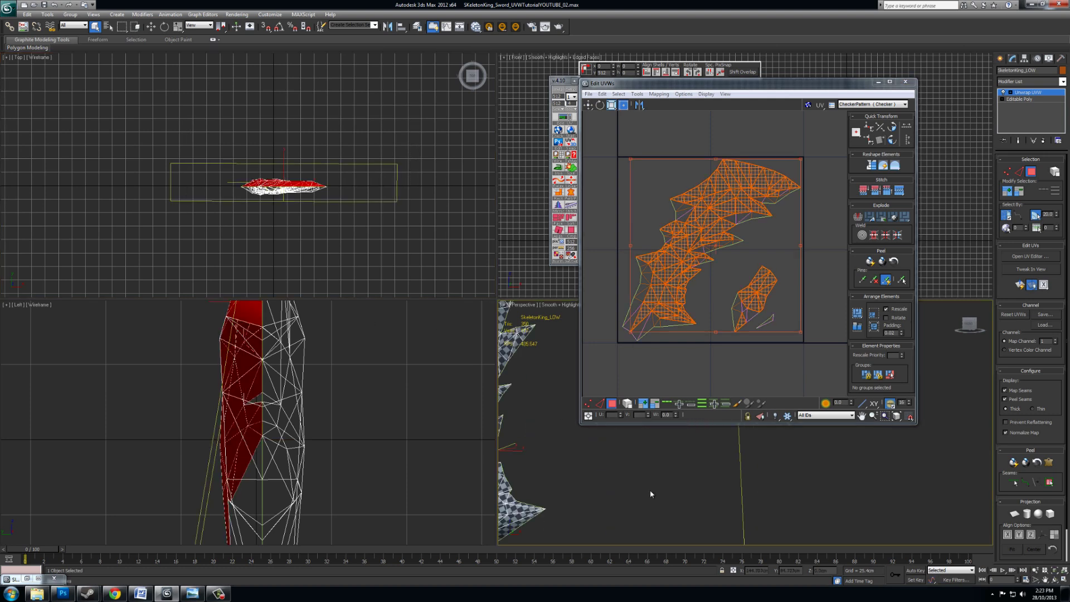
pyautogui.scroll(3, 651, 494)
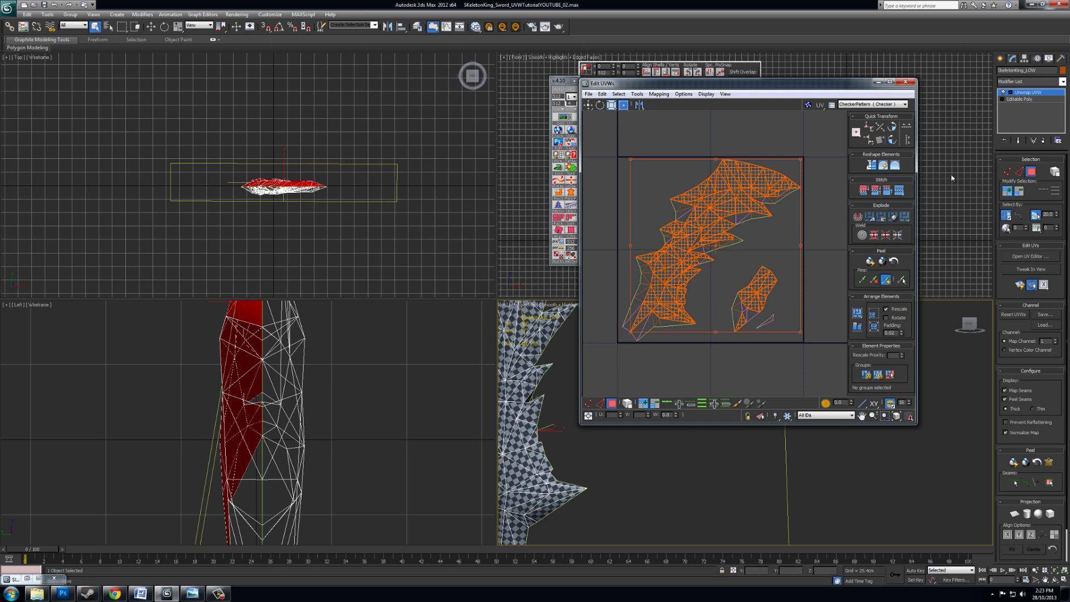
# Turn off Ignore Backfacing and reselect every polygon of the sword's rear half in the Top view
pyautogui.click(1009, 218)
pyautogui.moveTo(411, 91); pyautogui.dragTo(184, 187)
pyautogui.keyDown('alt'); pyautogui.moveTo(693, 503); pyautogui.dragTo(741, 447, button='middle'); pyautogui.keyUp('alt')
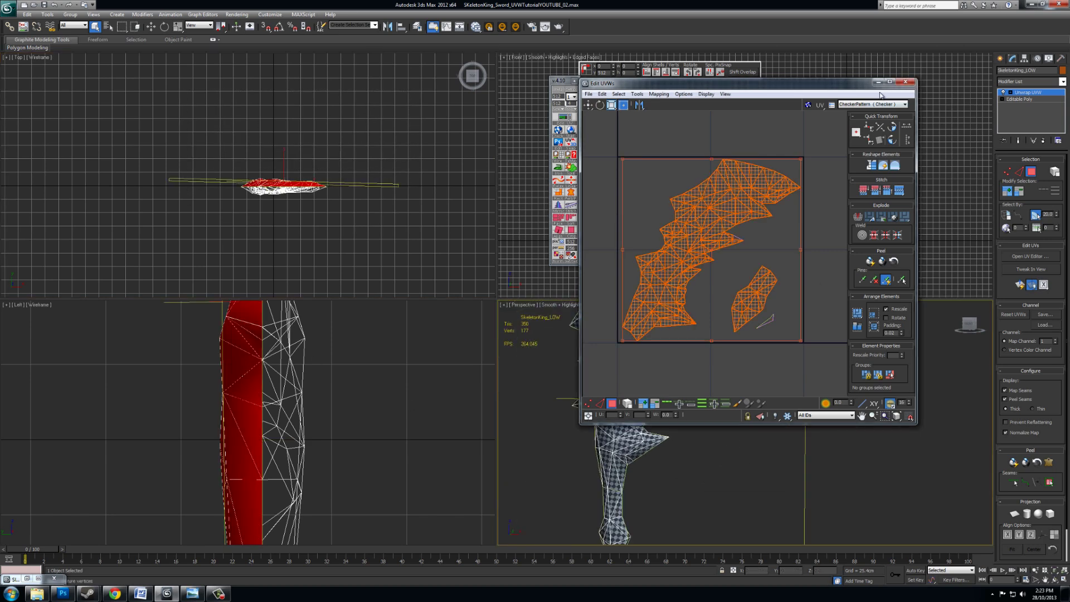
# Reposition the Edit UVWs window across the middle of the viewports and enlarge it
pyautogui.moveTo(763, 85); pyautogui.dragTo(280, 82)
pyautogui.keyDown('alt'); pyautogui.moveTo(736, 391); pyautogui.dragTo(778, 430, button='middle'); pyautogui.keyUp('alt')
pyautogui.moveTo(279, 87); pyautogui.dragTo(502, 85)
pyautogui.moveTo(654, 419); pyautogui.dragTo(903, 475)
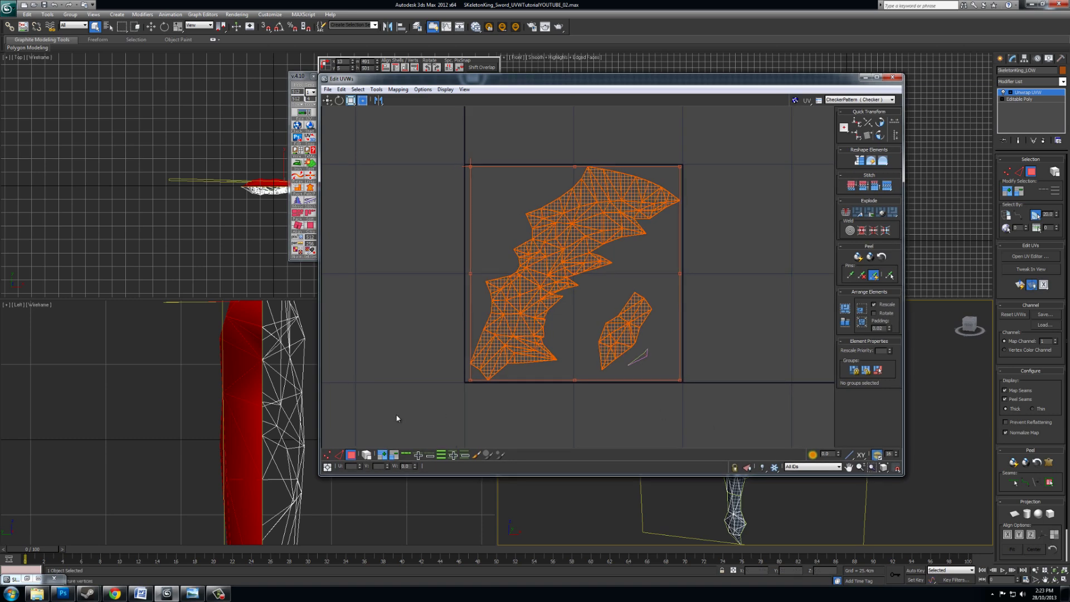
# Offset the selected half's UVs by 1 in U using relative mode, restore absolute mode and clear the selection
pyautogui.click(327, 468)
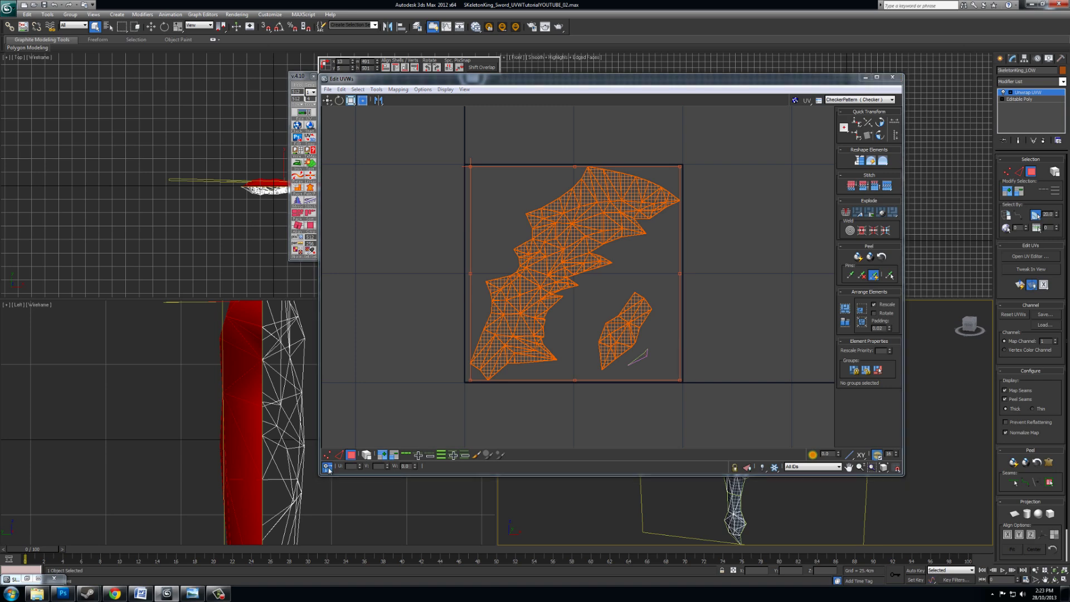
pyautogui.write('1')
pyautogui.press('Return')
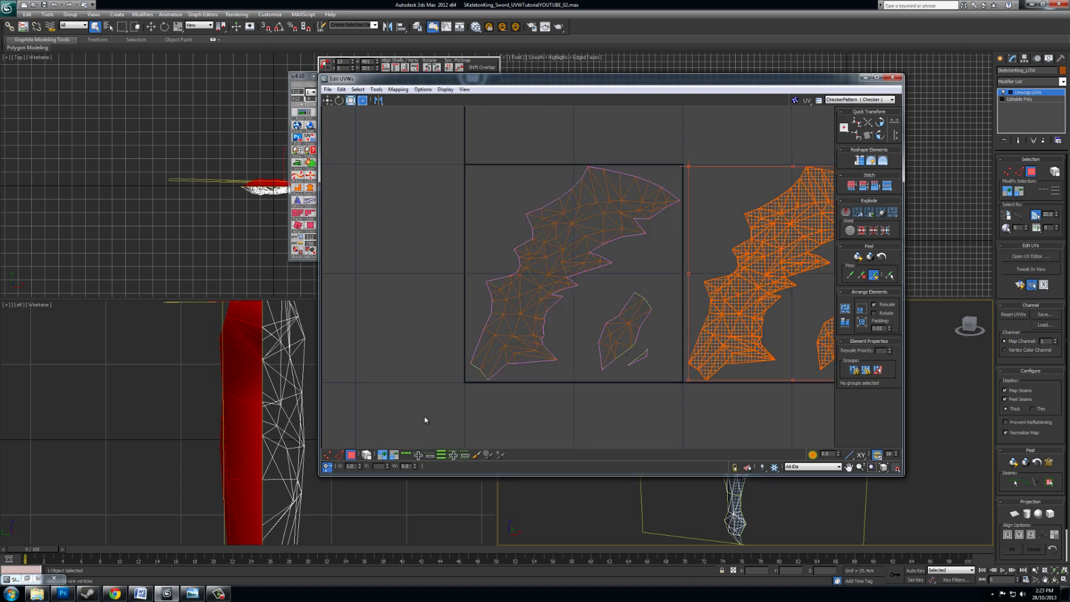
pyautogui.moveTo(602, 303); pyautogui.dragTo(483, 310, button='middle')
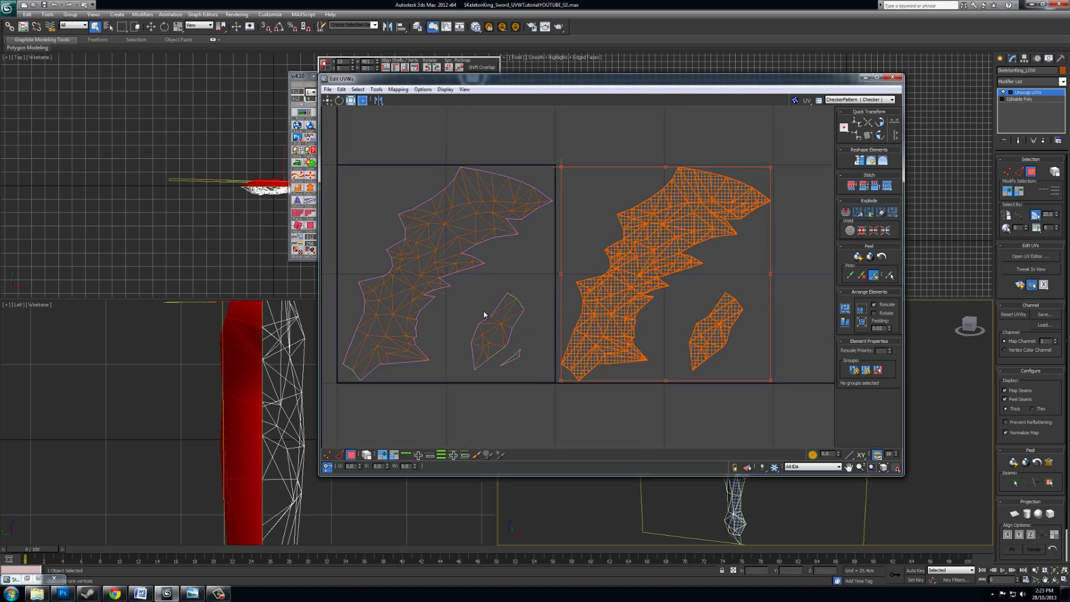
pyautogui.moveTo(417, 229); pyautogui.dragTo(433, 231, button='middle')
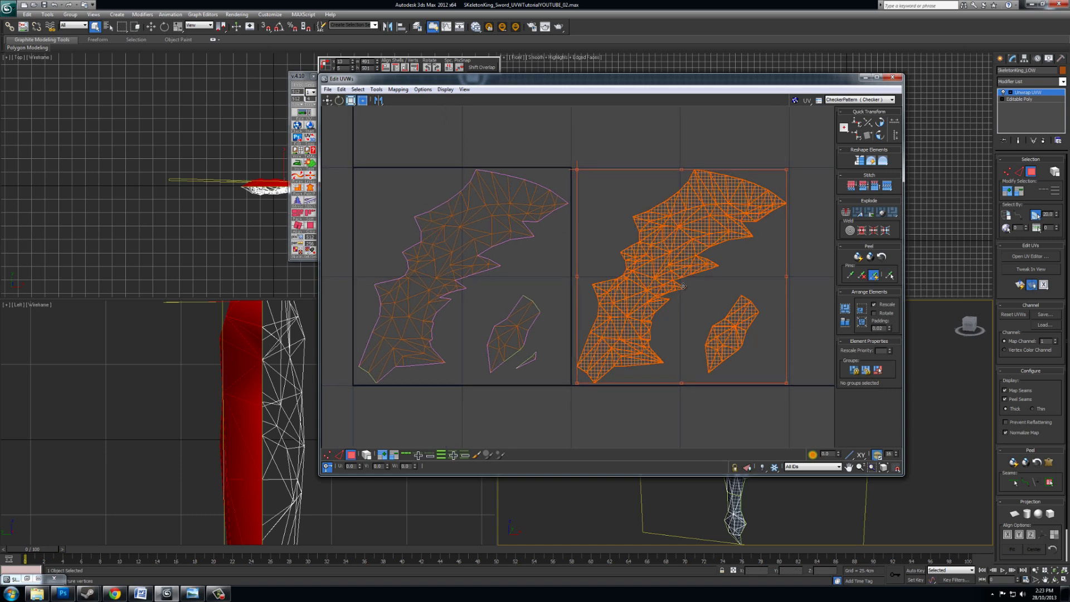
pyautogui.click(327, 469)
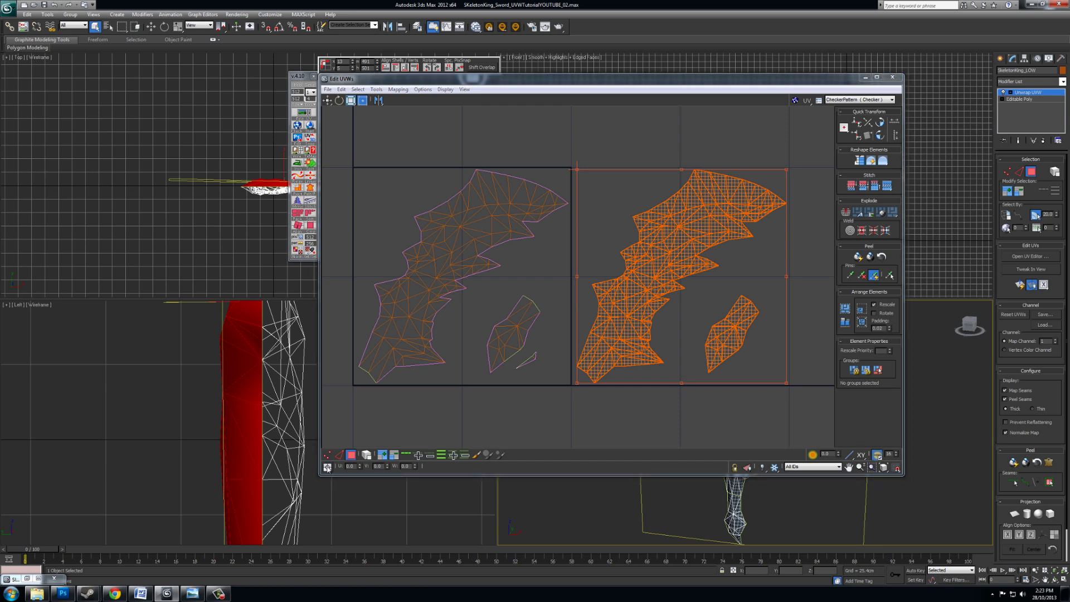
pyautogui.click(435, 417)
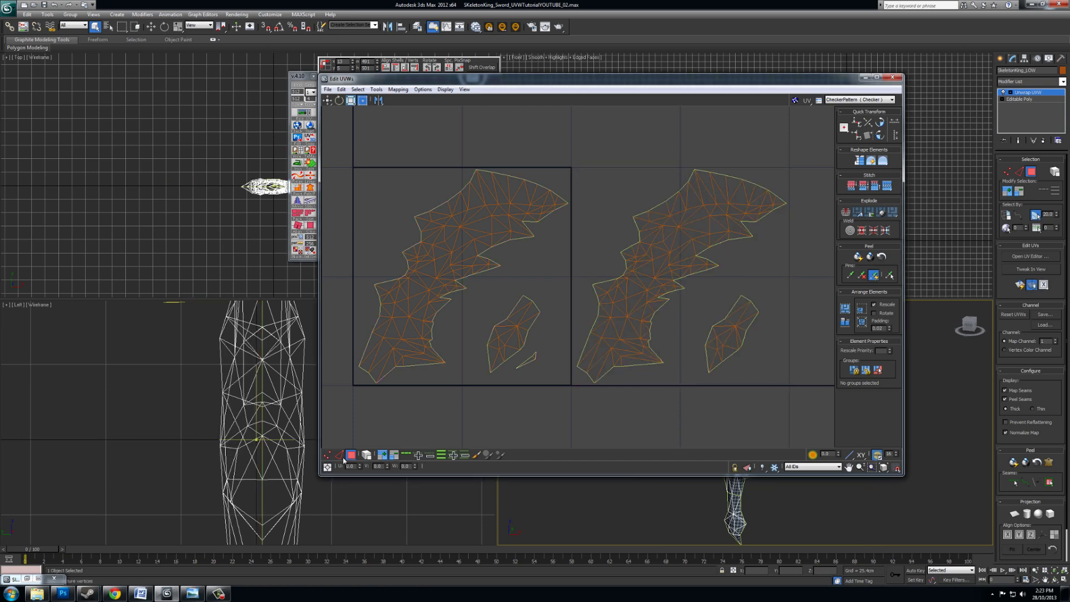
# Close the UV editor and collapse the Unwrap UVW modifier into the sword's Editable Poly
pyautogui.moveTo(581, 160); pyautogui.dragTo(588, 174, button='middle')
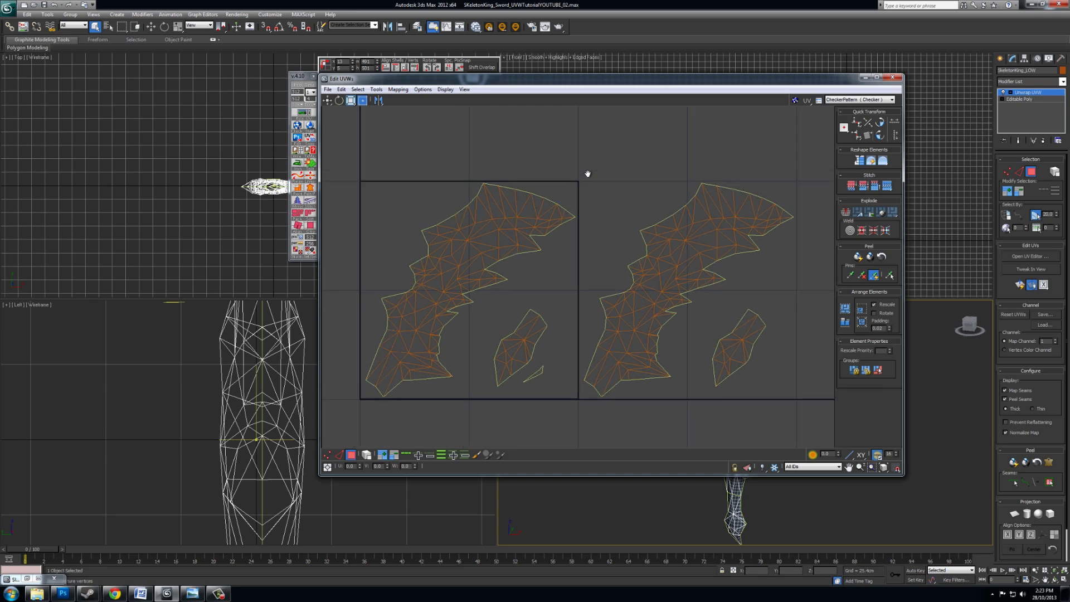
pyautogui.scroll(-2, 587, 174)
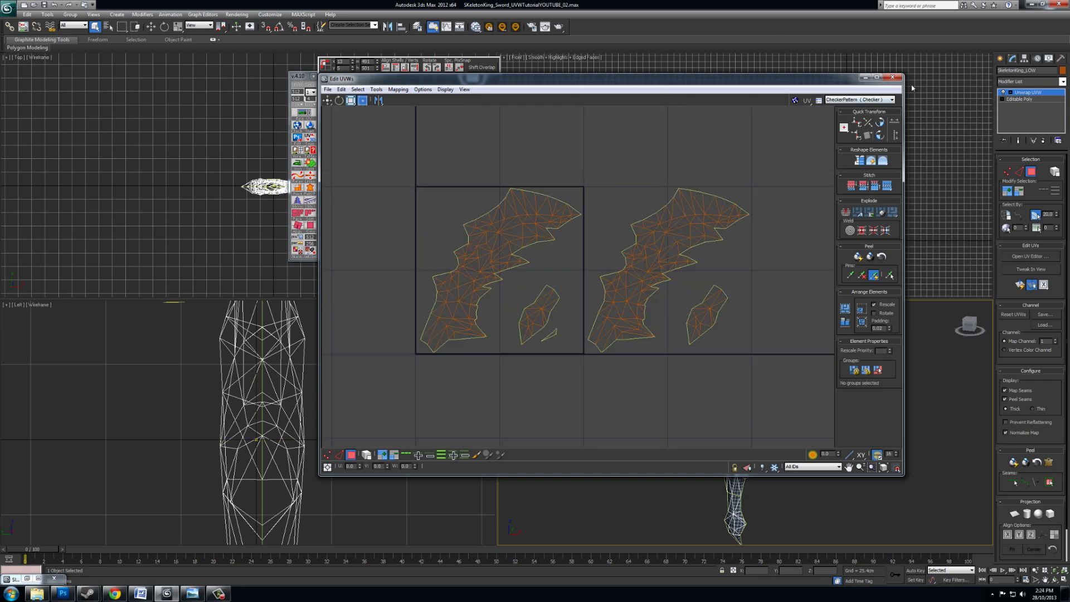
pyautogui.click(888, 78)
pyautogui.rightClick(1028, 116)
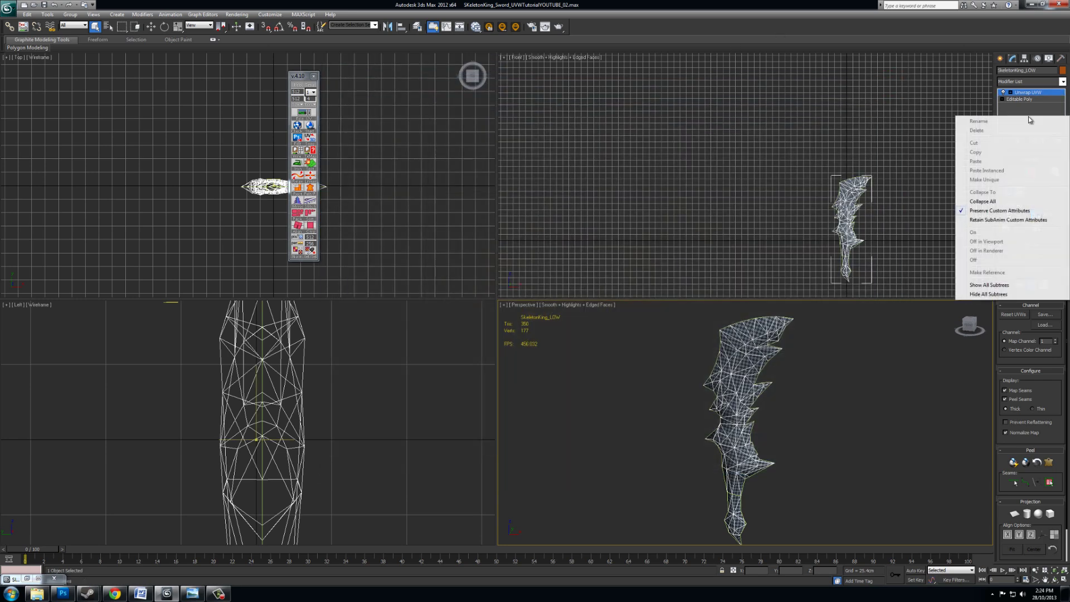
pyautogui.click(985, 202)
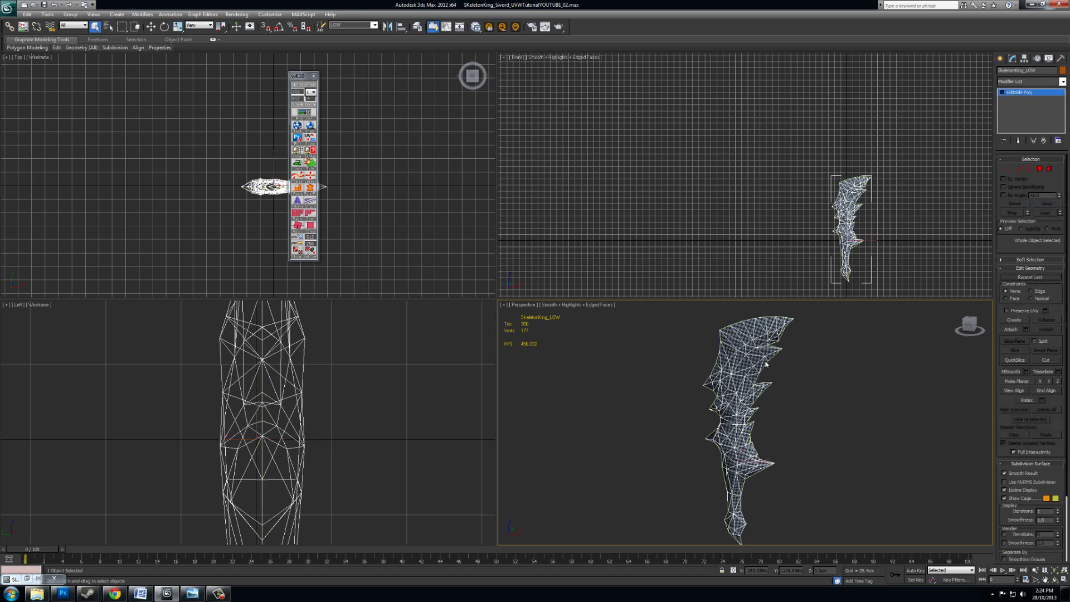
# Reset the sword's transform with Reset XForm and collapse the XForm modifier into the Editable Poly
pyautogui.moveTo(824, 415); pyautogui.dragTo(806, 403, button='middle')
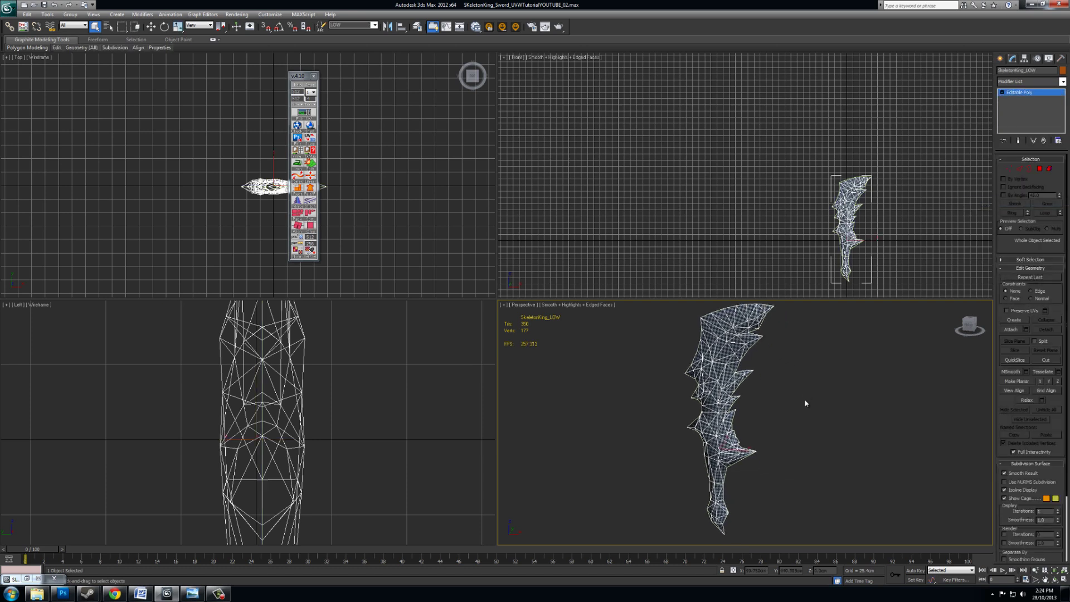
pyautogui.click(1062, 58)
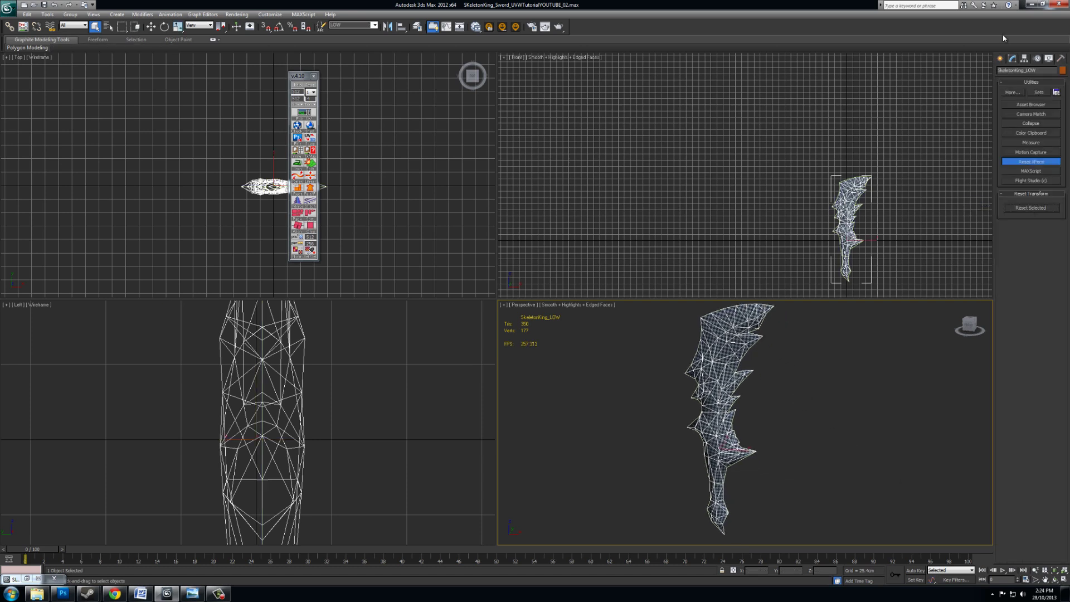
pyautogui.click(1014, 58)
pyautogui.rightClick(1036, 119)
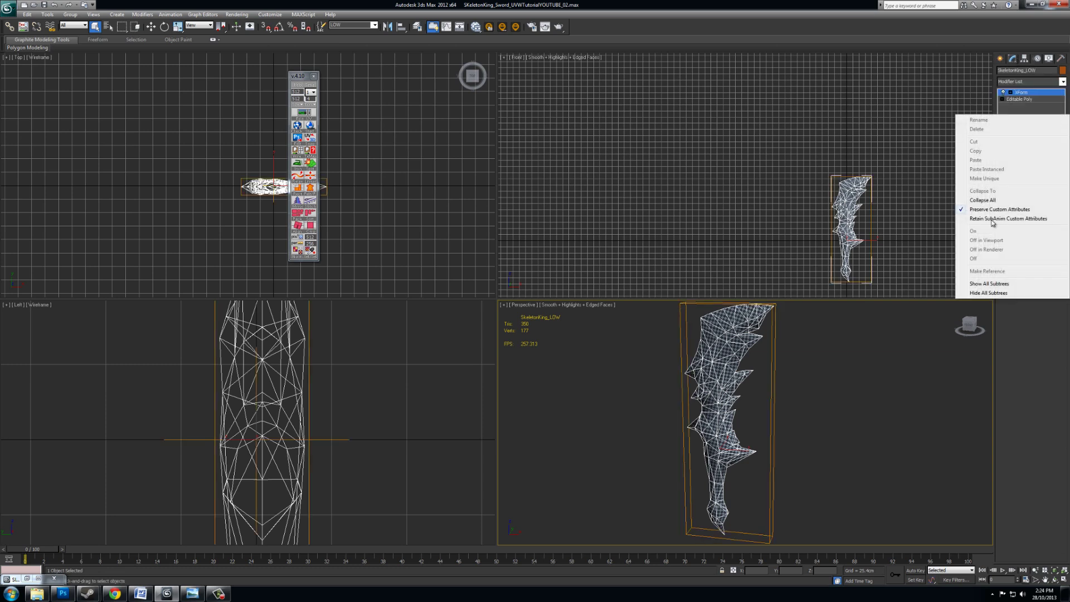
pyautogui.click(984, 202)
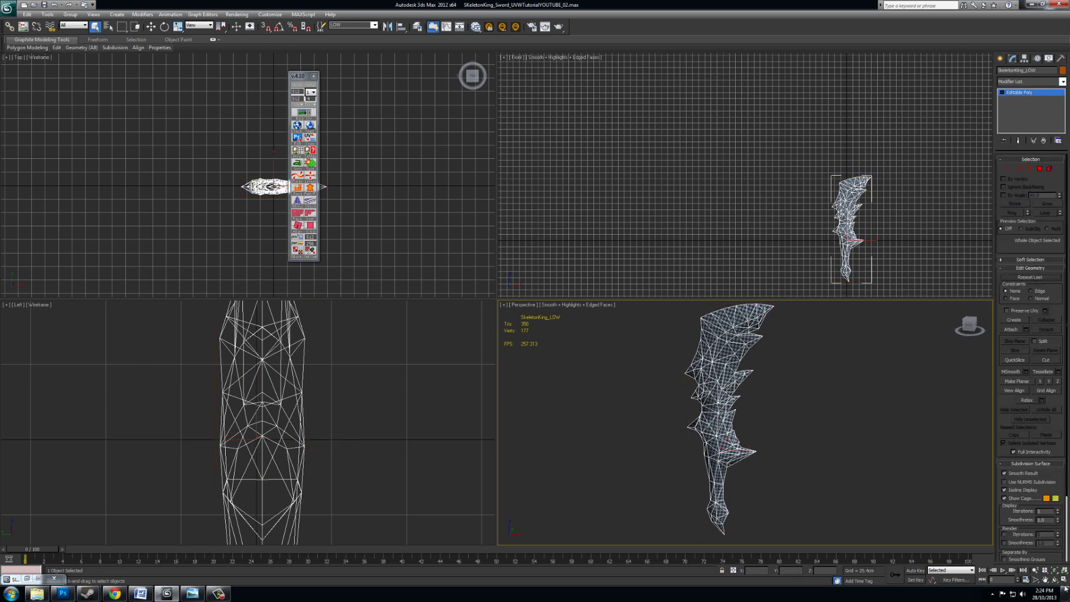
# Maximize the Perspective view, close the floating script toolbar and examine the finished sword from both sides
pyautogui.click(1064, 583)
pyautogui.scroll(-2, 502, 278)
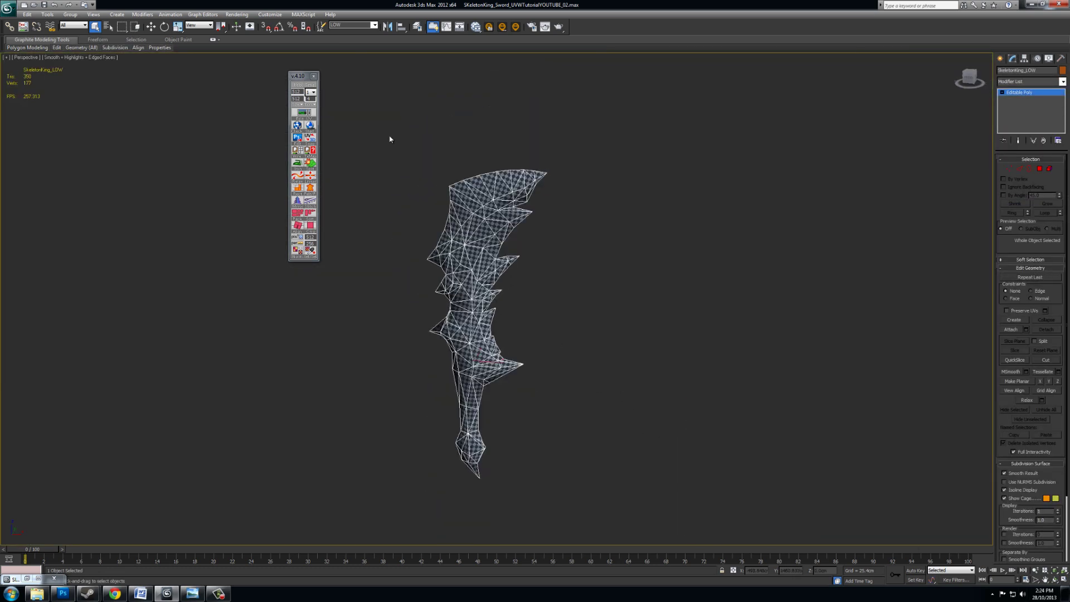
pyautogui.click(315, 77)
pyautogui.keyDown('alt'); pyautogui.moveTo(419, 330); pyautogui.dragTo(273, 307, button='middle'); pyautogui.keyUp('alt')
pyautogui.keyDown('alt'); pyautogui.moveTo(513, 350); pyautogui.dragTo(390, 355, button='middle'); pyautogui.keyUp('alt')
pyautogui.keyDown('alt'); pyautogui.moveTo(531, 376); pyautogui.dragTo(561, 363, button='middle'); pyautogui.keyUp('alt')
pyautogui.scroll(3, 573, 363)
pyautogui.scroll(-3, 566, 358)
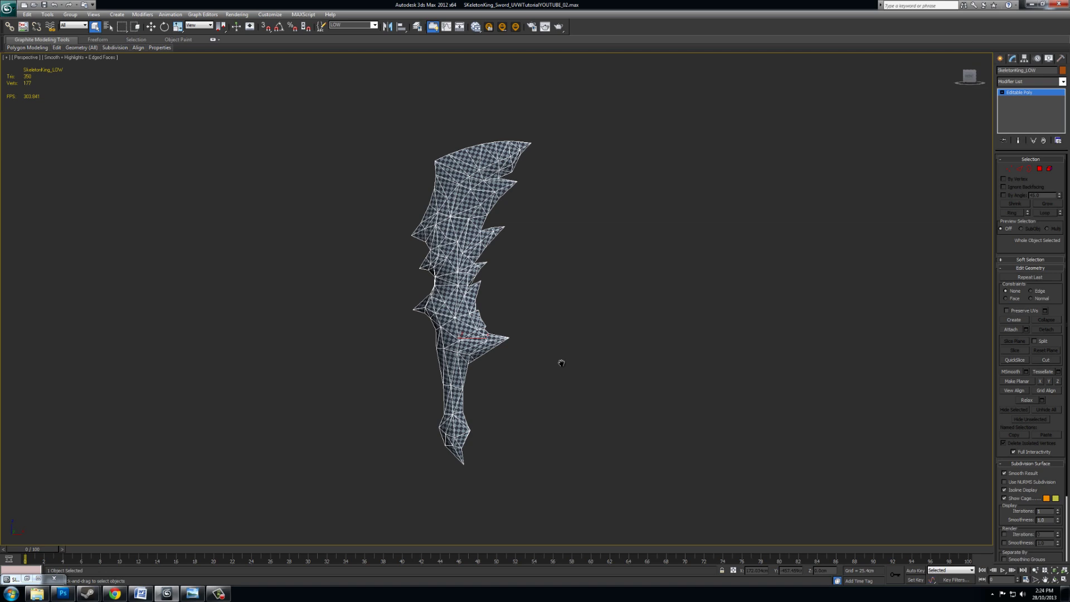
pyautogui.moveTo(562, 363)
pyautogui.mouseDown(button='middle')
pyautogui.moveTo(585, 346)
pyautogui.moveTo(574, 351)
pyautogui.mouseUp(button='middle')
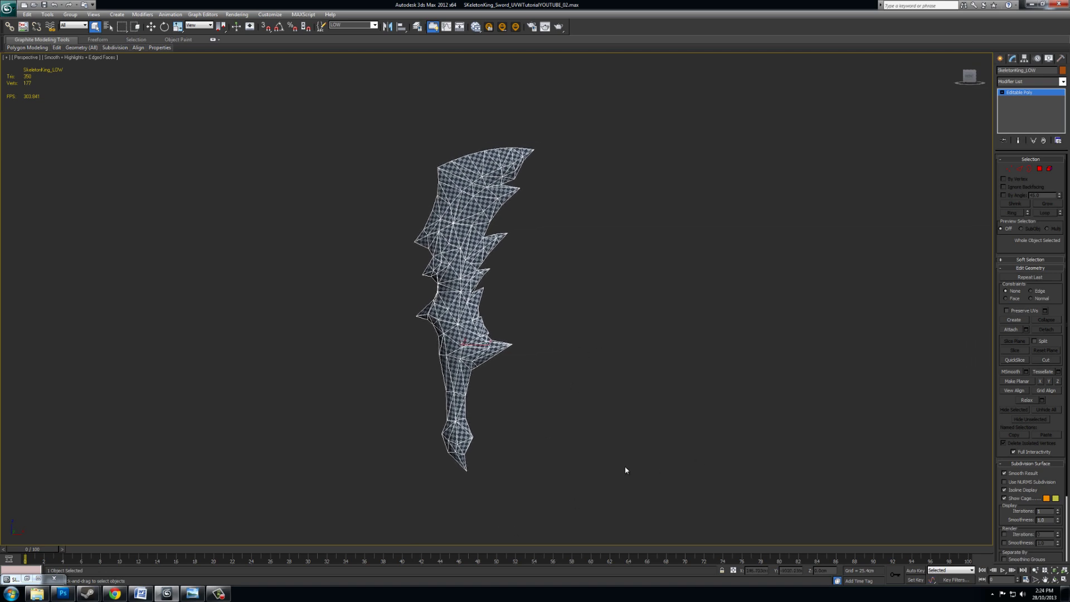